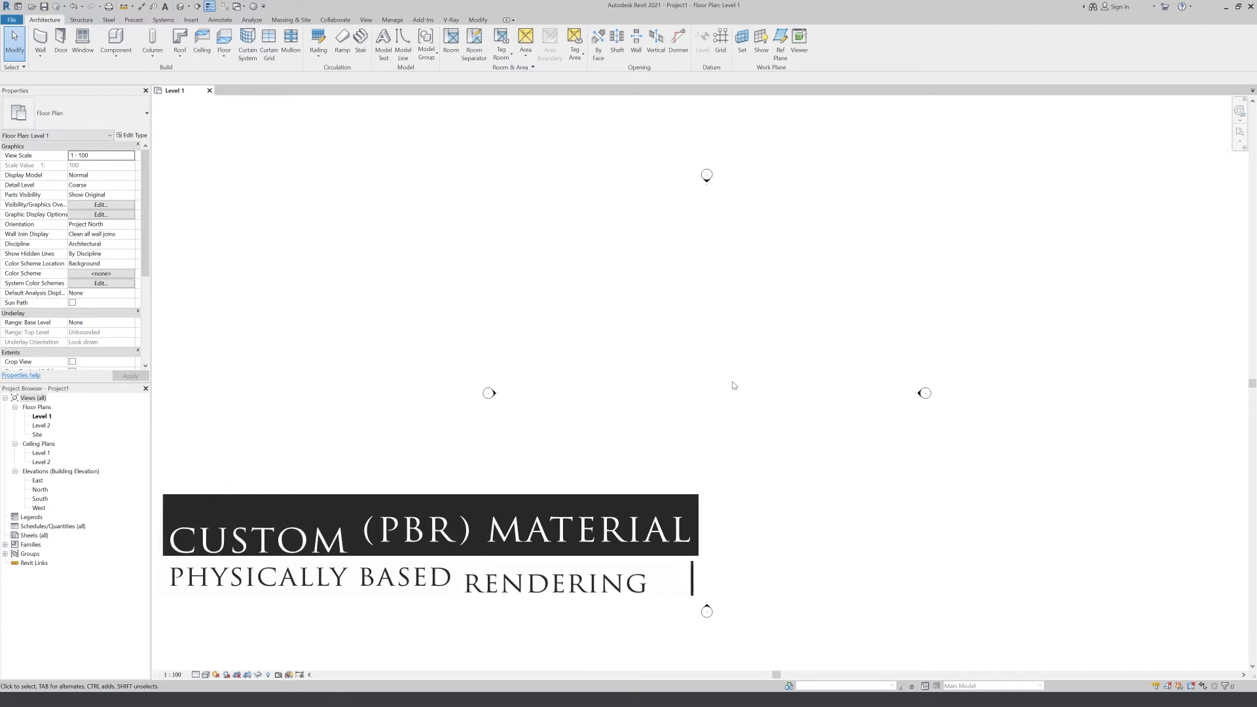
- Create a rectangular Generic 150mm floor about 14.4 m by 14.2 m between the elevation markers on Level 1
click(224, 41)
scroll(707, 358, up, 1)
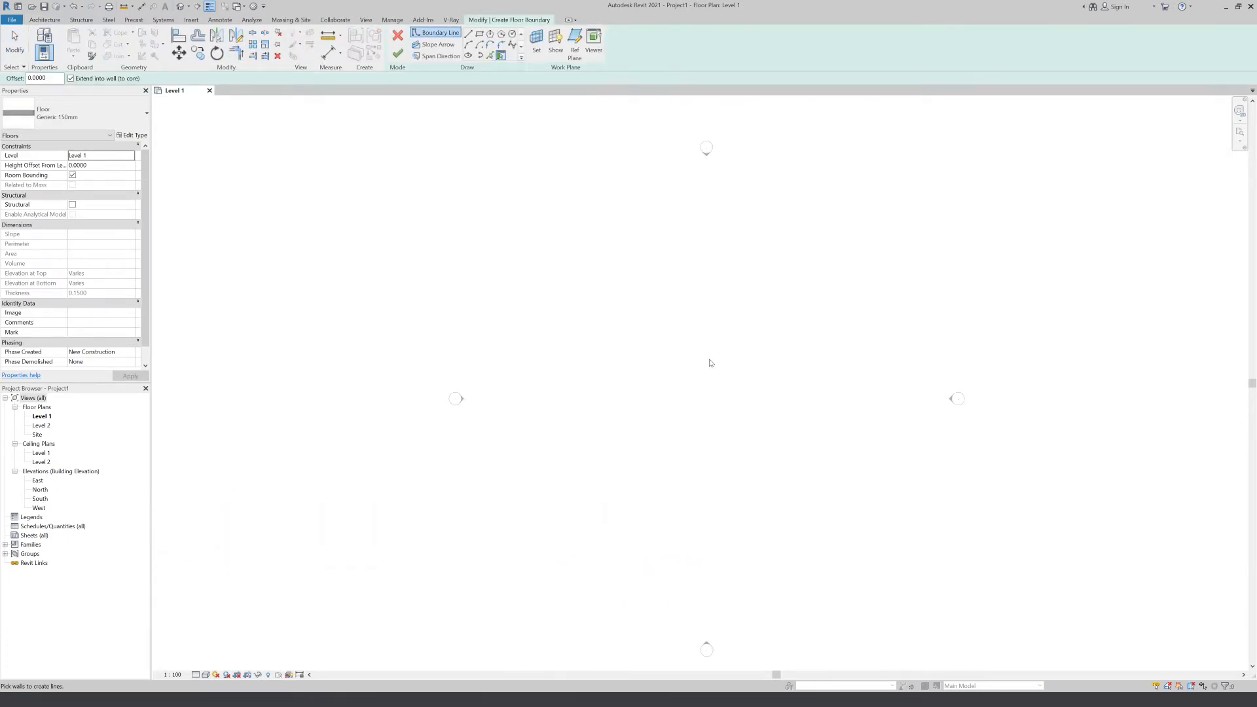
click(479, 34)
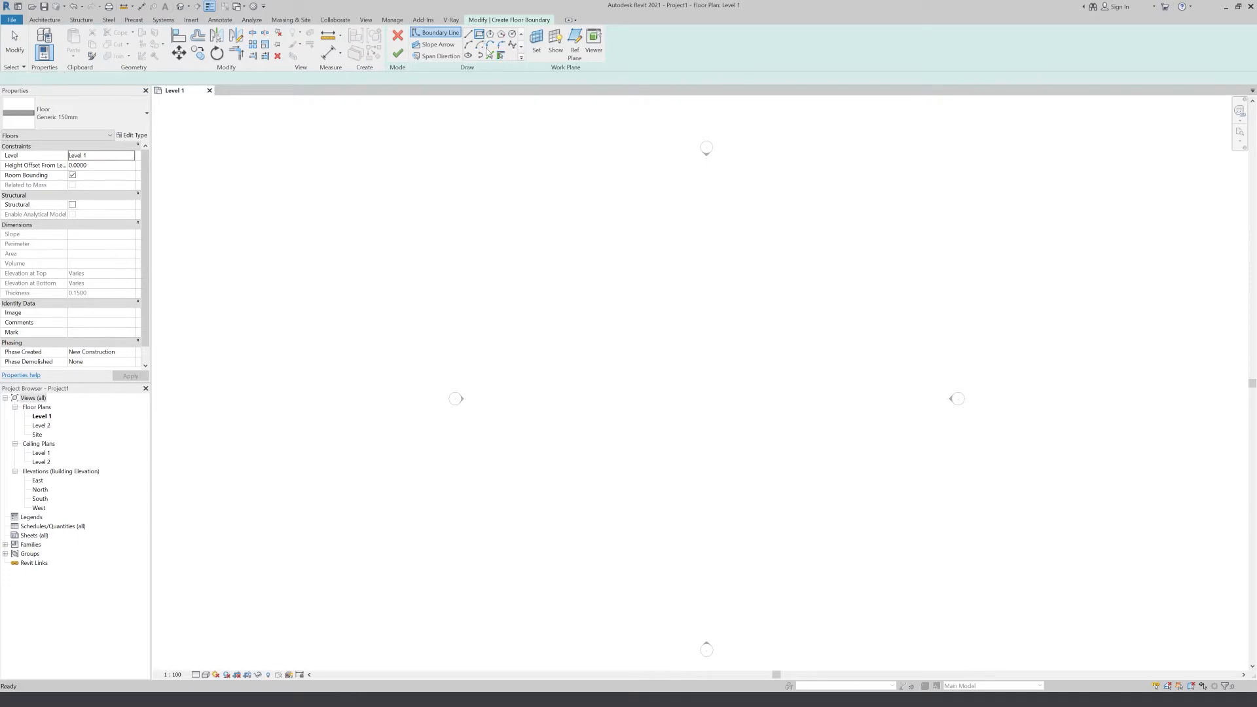
click(636, 326)
click(778, 465)
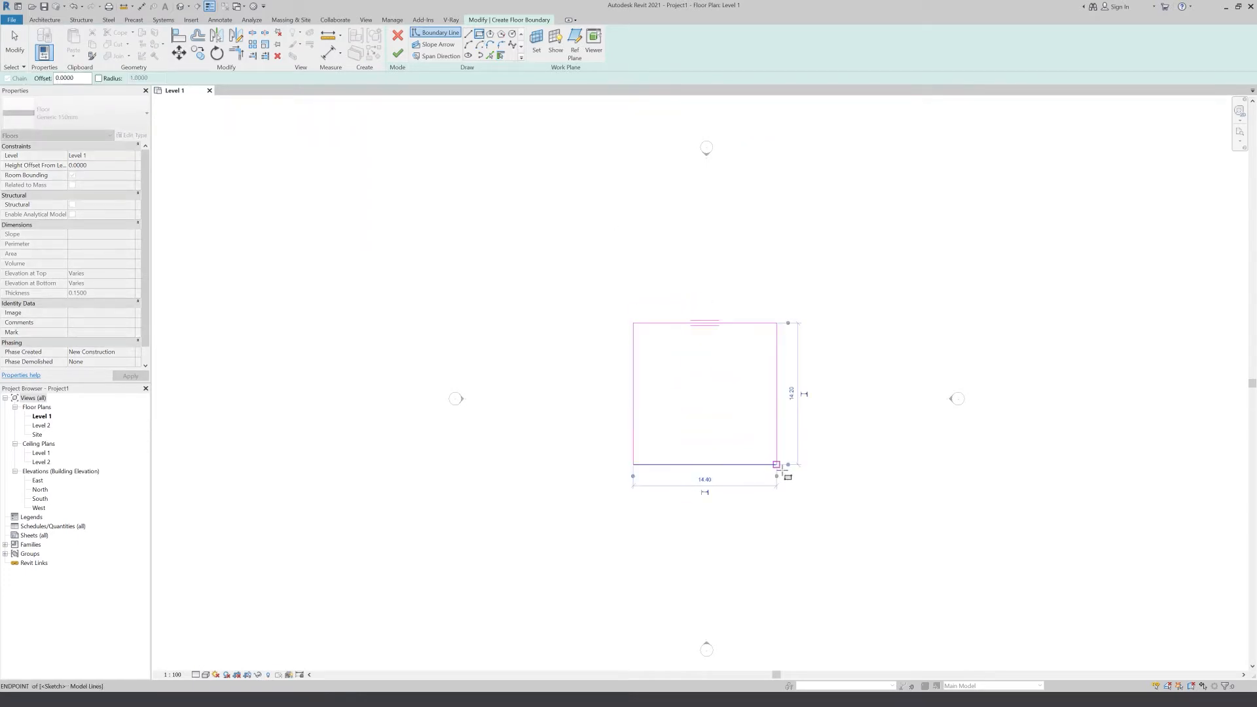
click(398, 53)
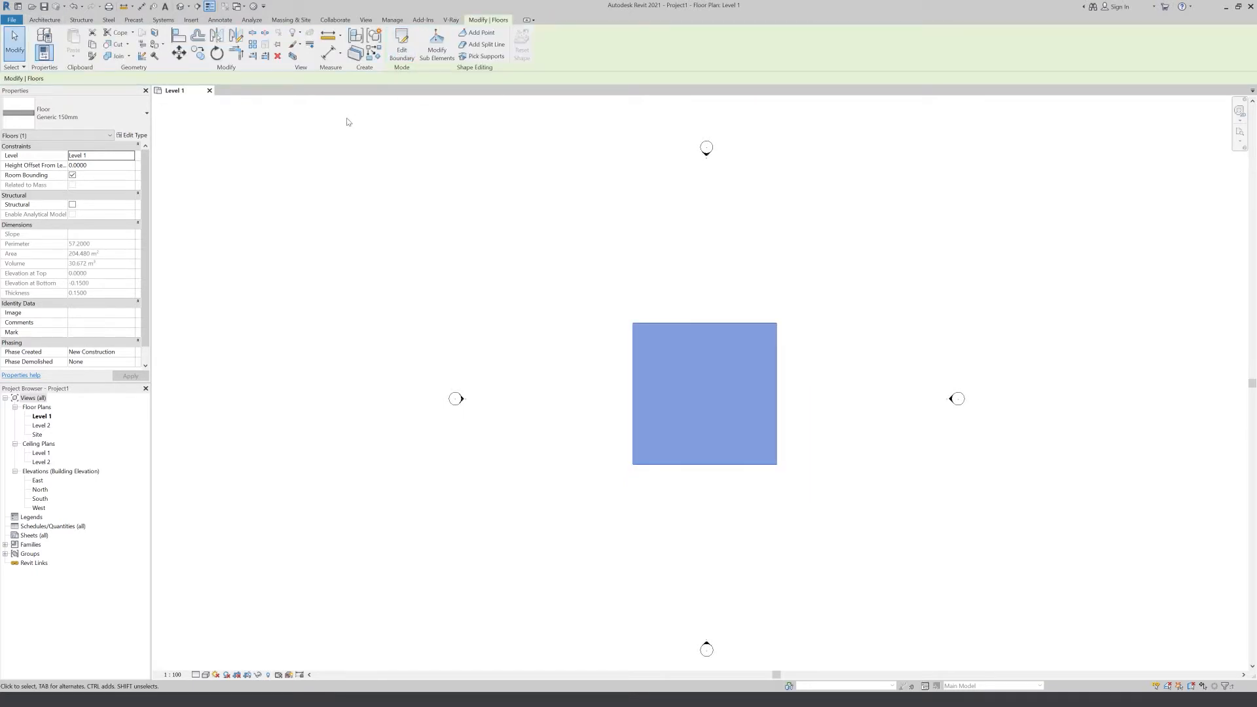
- Draw a rectangle of Generic - 200mm walls along the floor's edges, with the location line set to Finish Face: Exterior
key(w)
key(a)
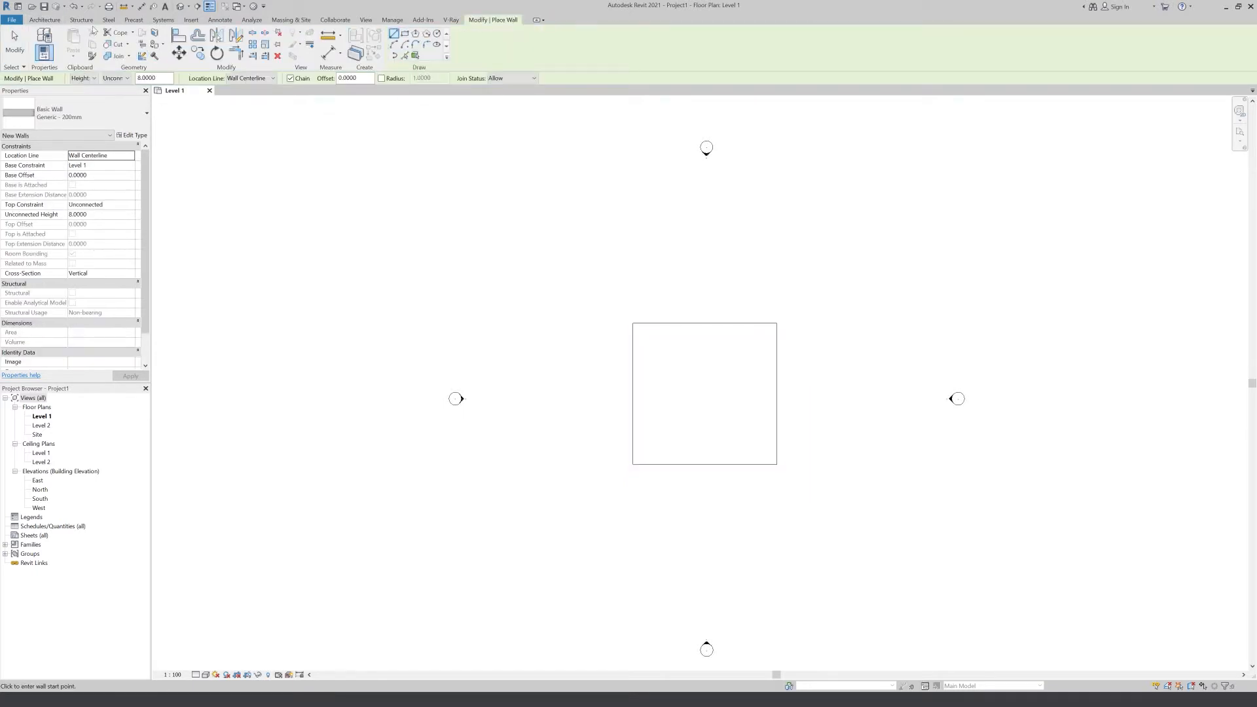
click(43, 19)
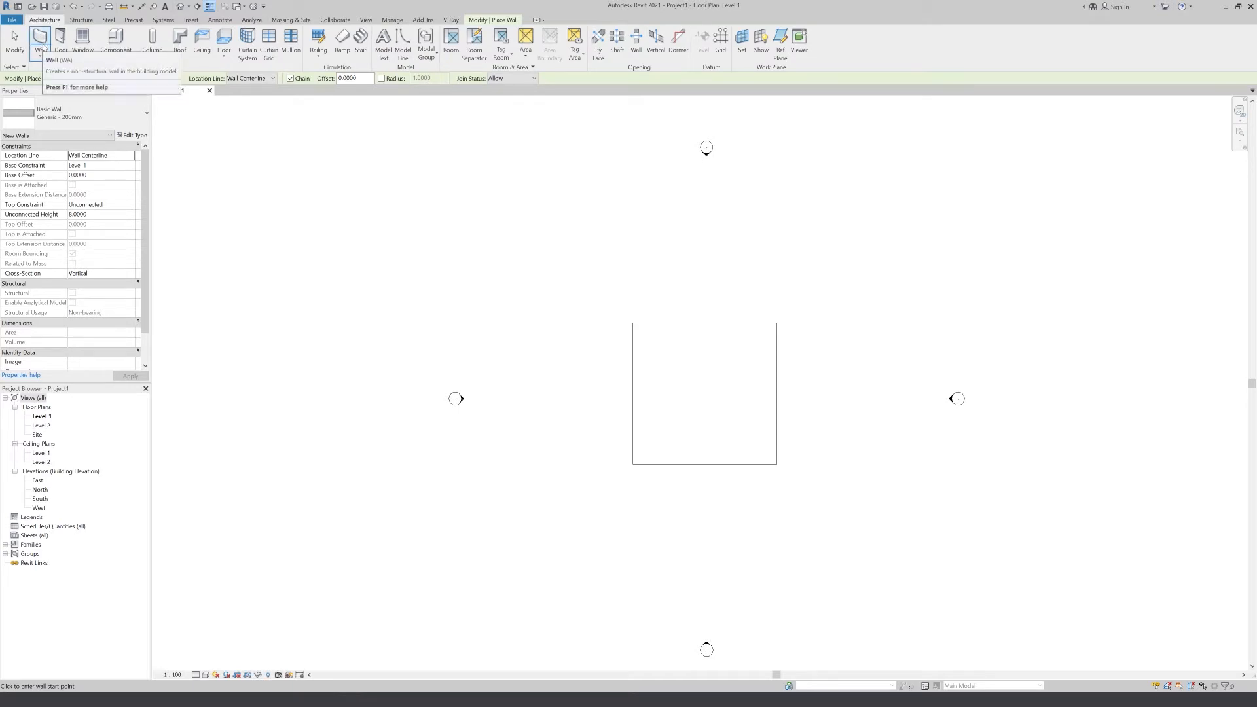
click(492, 20)
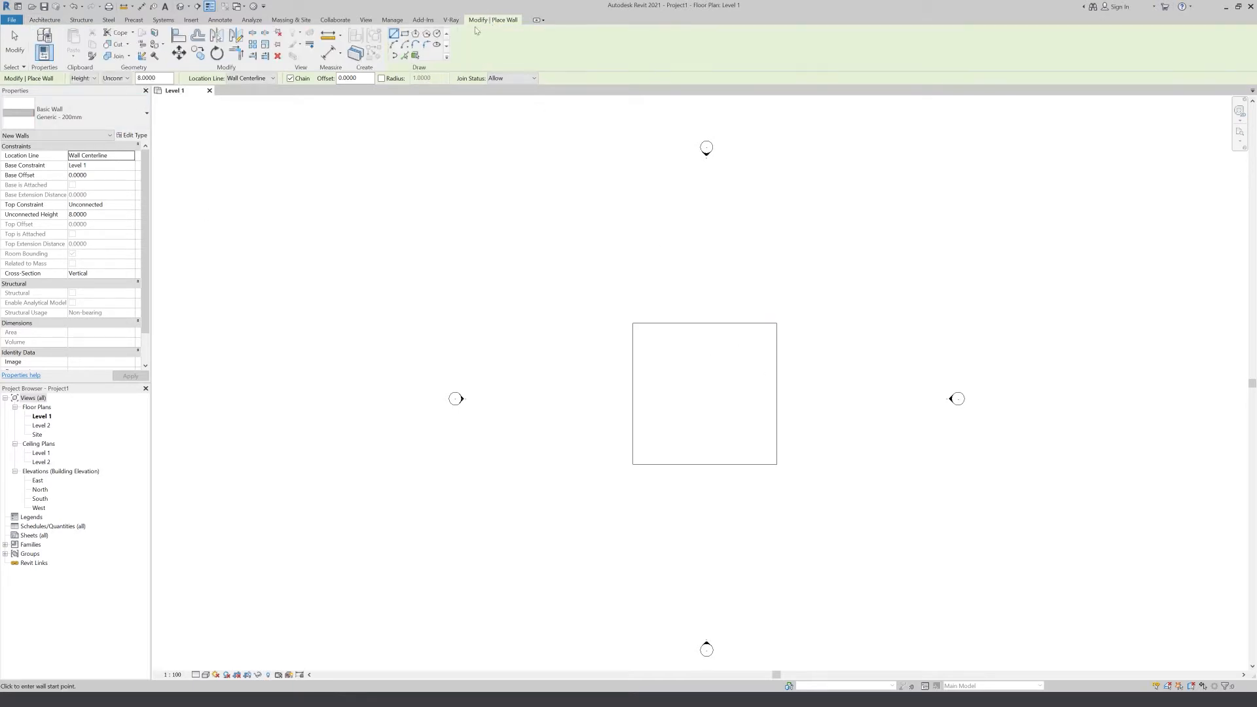
click(404, 34)
click(262, 78)
scroll(806, 435, up, 2)
click(249, 106)
click(544, 266)
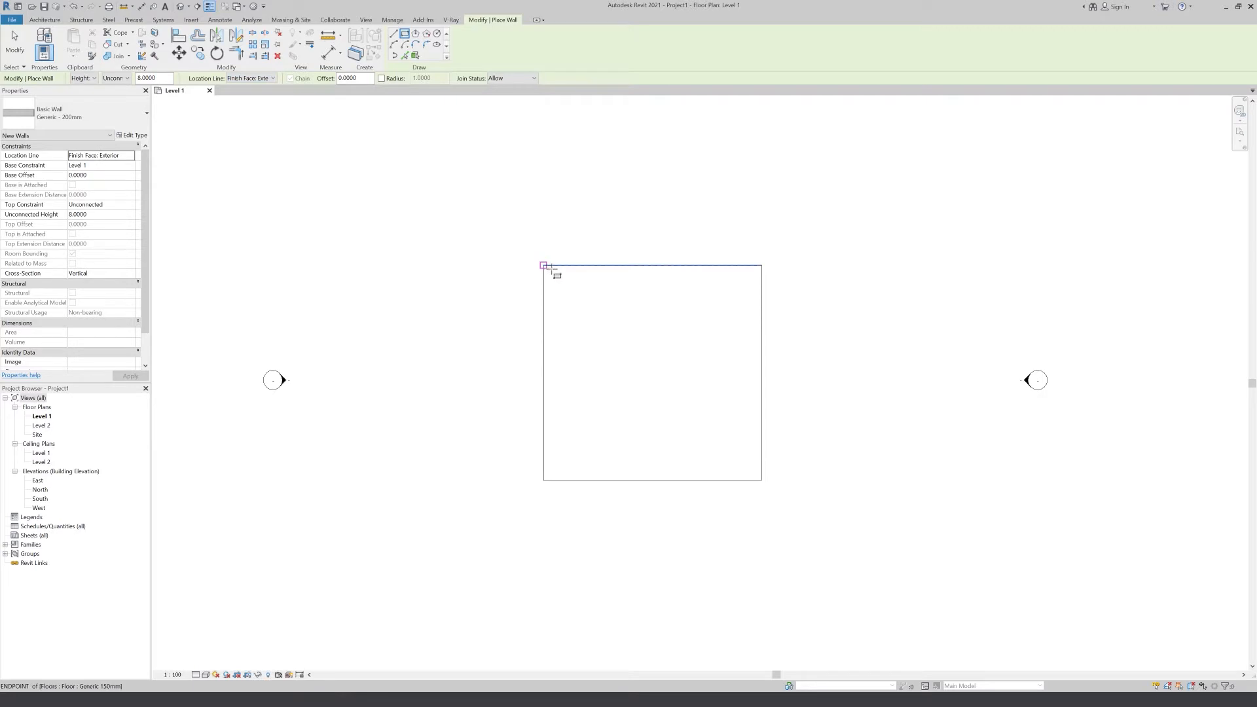
click(767, 483)
key(Escape)
key(Escape)
- Delete the east and south walls, keeping only the two walls that meet at the floor's northwest corner
click(762, 466)
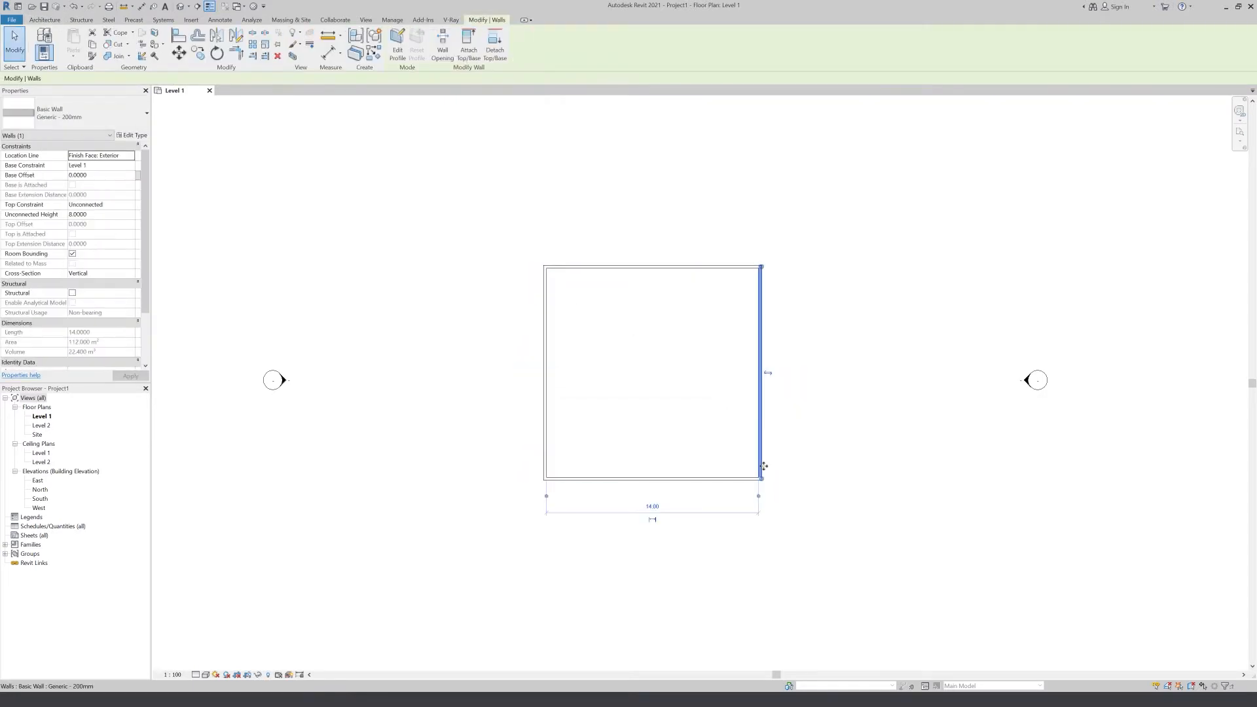
click(753, 491)
click(758, 481)
click(678, 354)
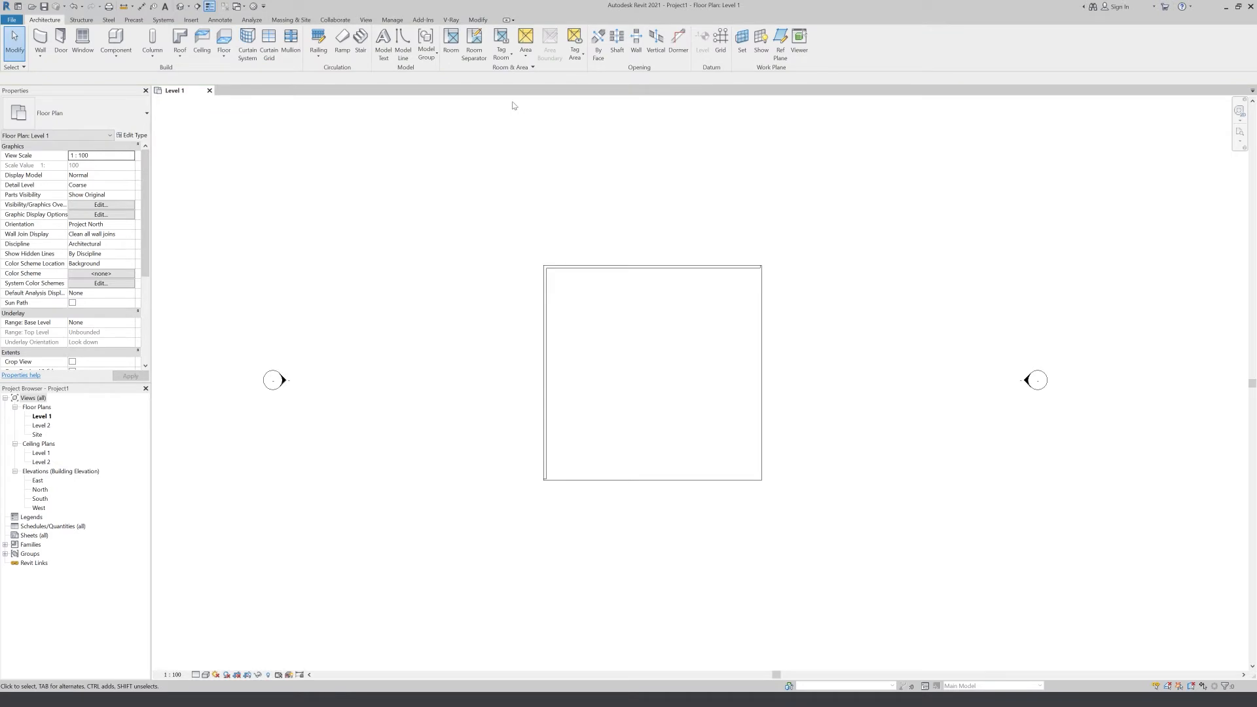
- Open the default 3D view and change its visual style to show filled, shaded surfaces
click(179, 7)
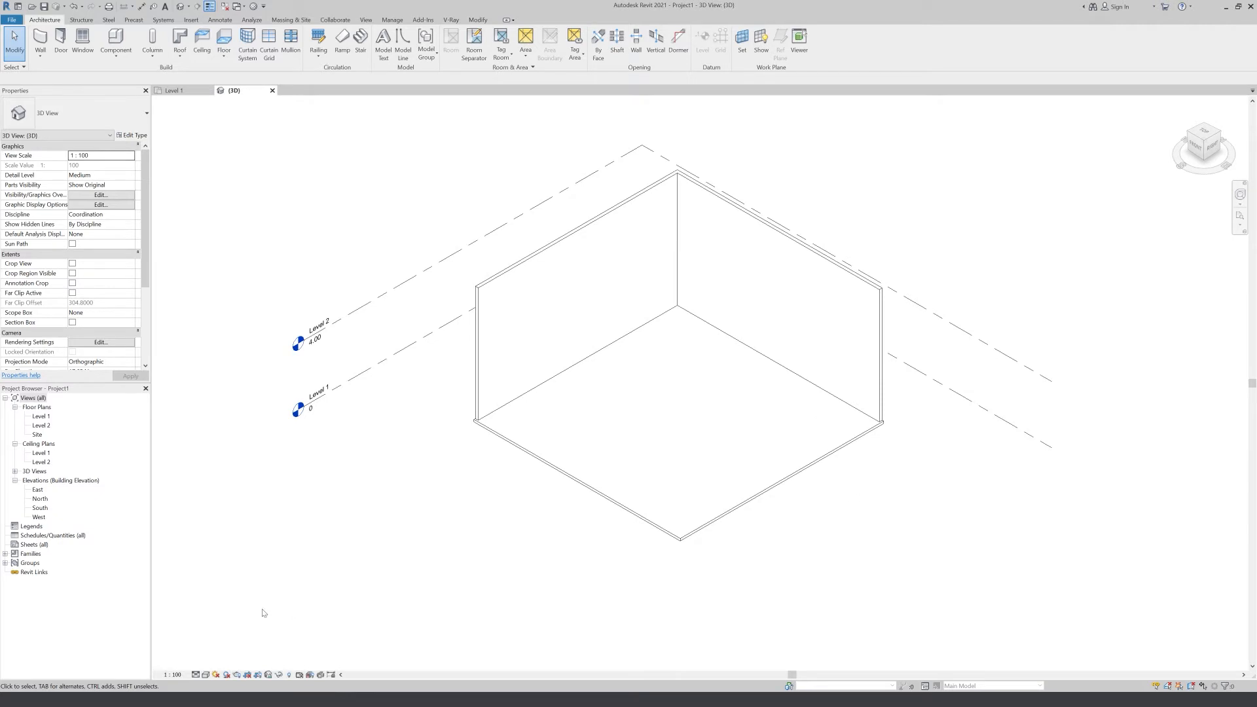
click(205, 675)
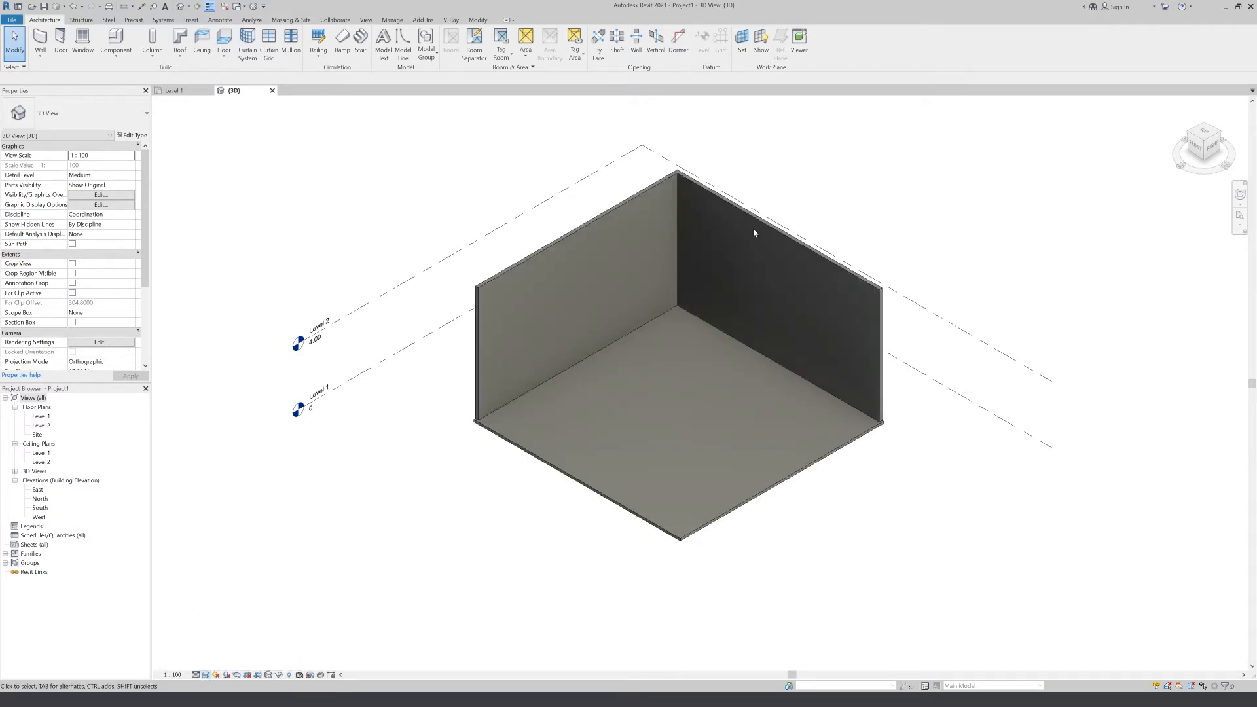
- Duplicate the type of both remaining walls as a new wall type named Concrete
click(768, 229)
click(536, 380)
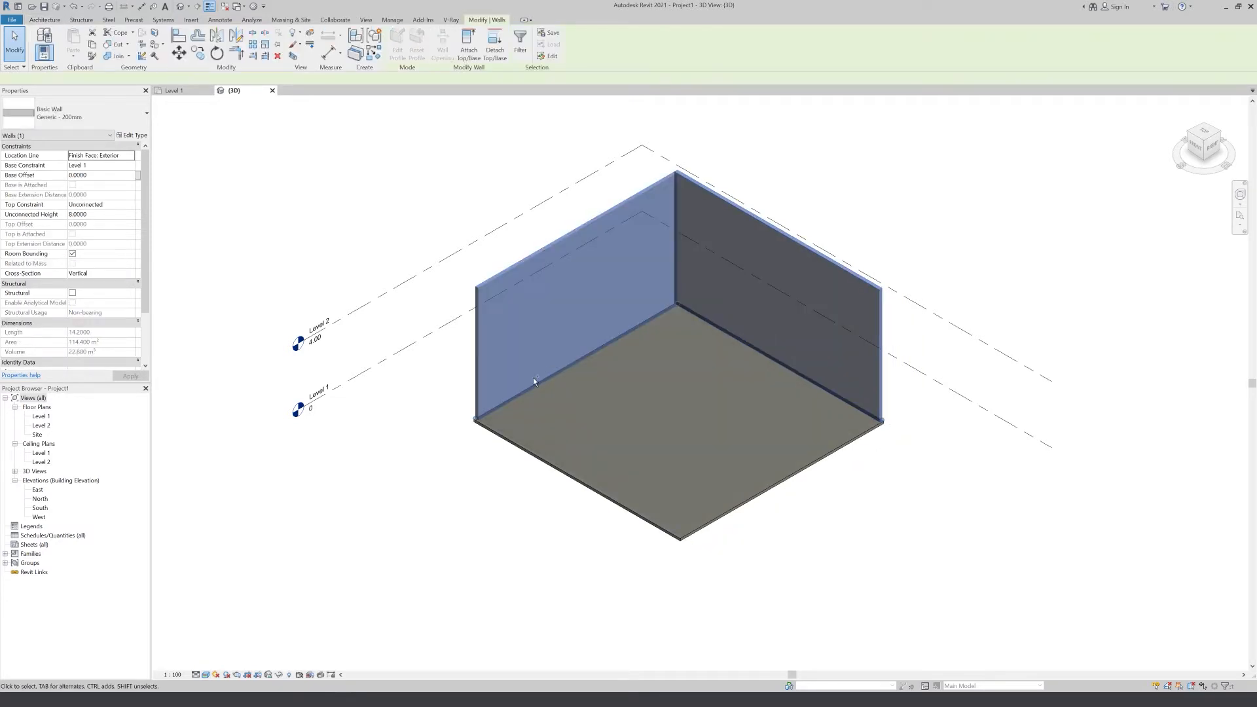
click(131, 135)
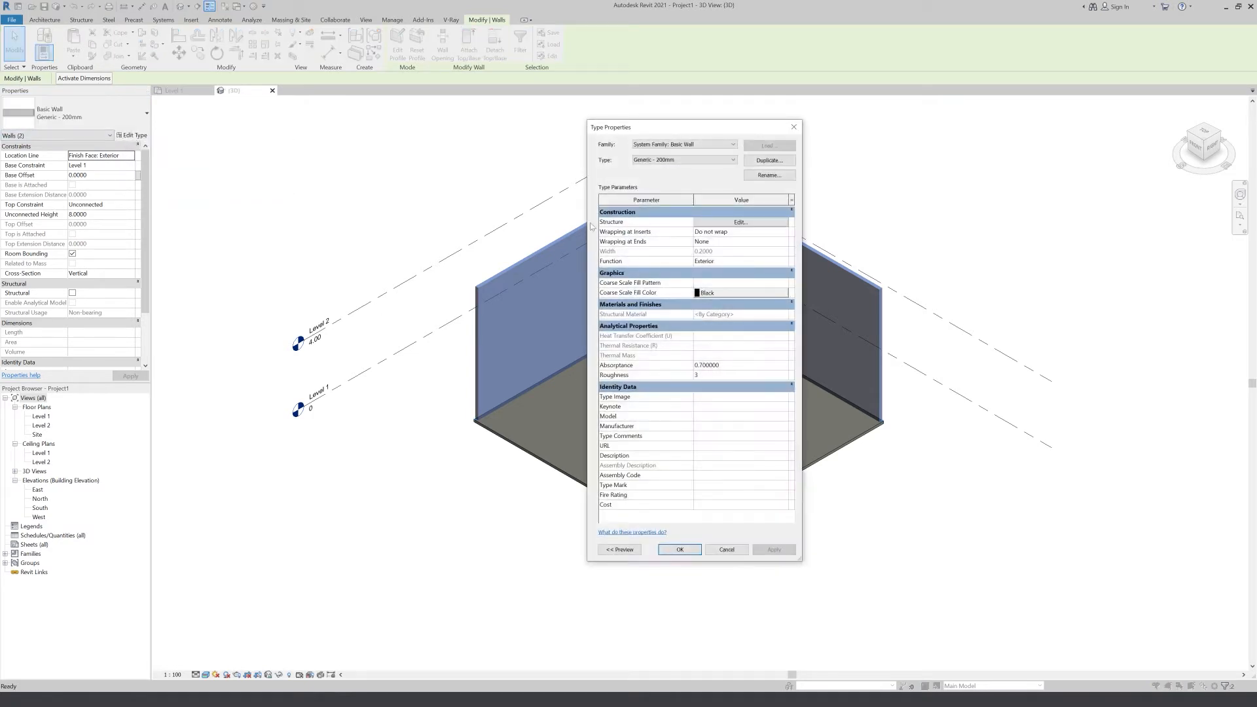
drag(588, 226, 529, 227)
click(760, 162)
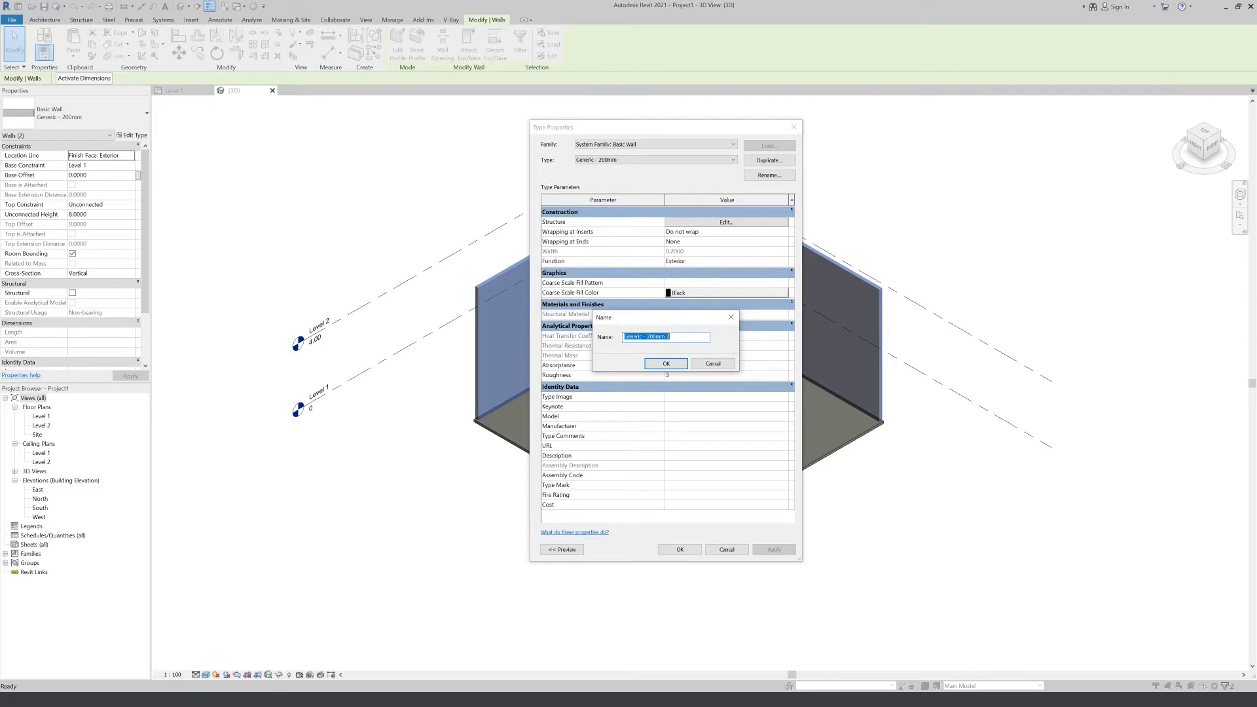
text(Concrete)
click(666, 364)
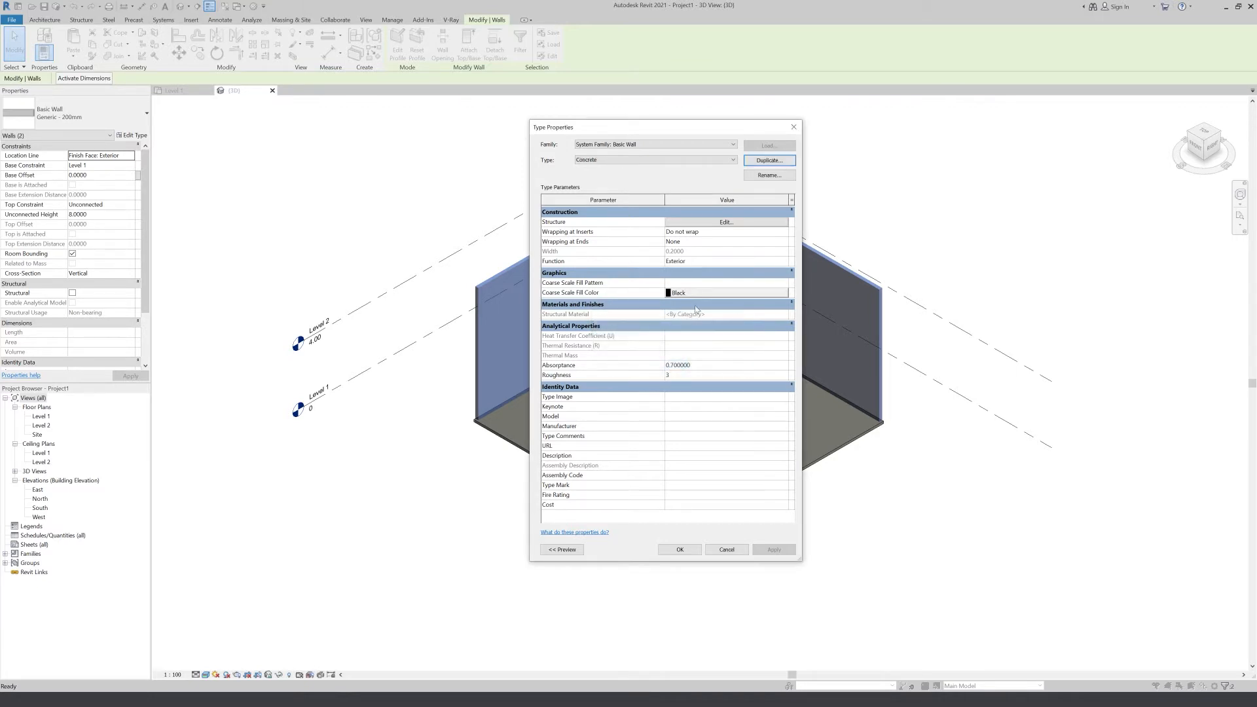
- Create a new material named 01-Concrete from the material setting of the Concrete wall type's structure layer
click(740, 222)
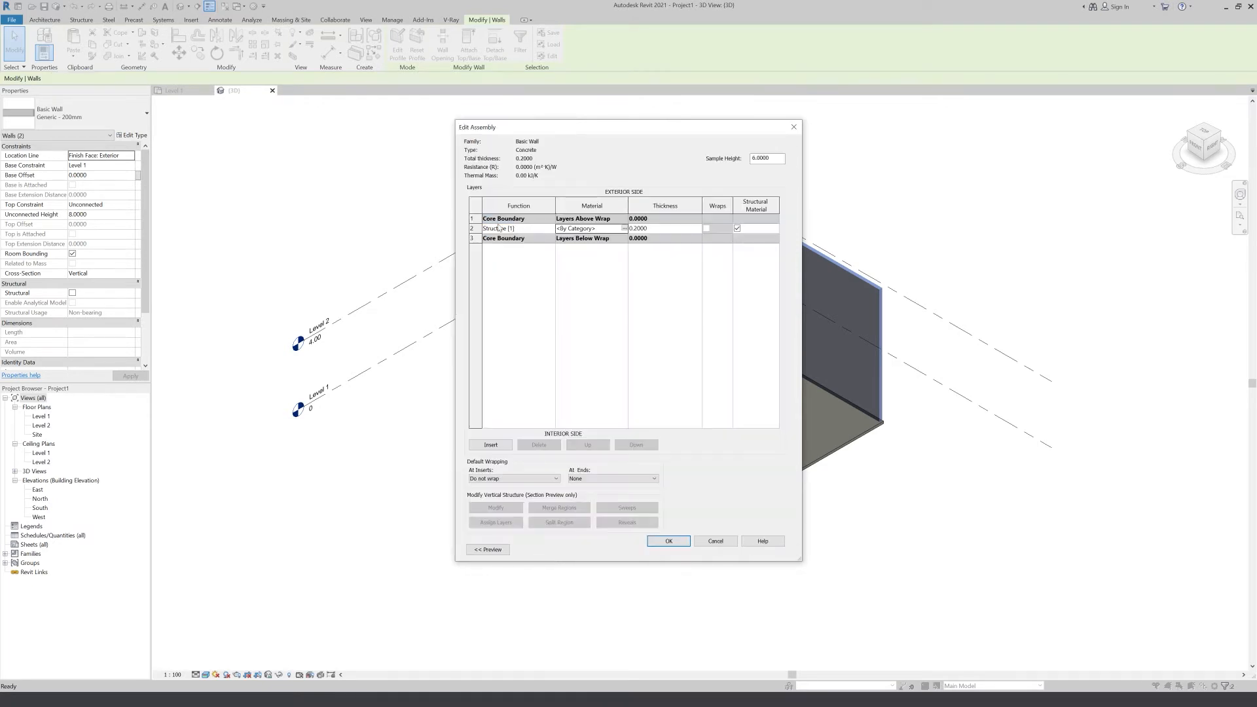
click(510, 227)
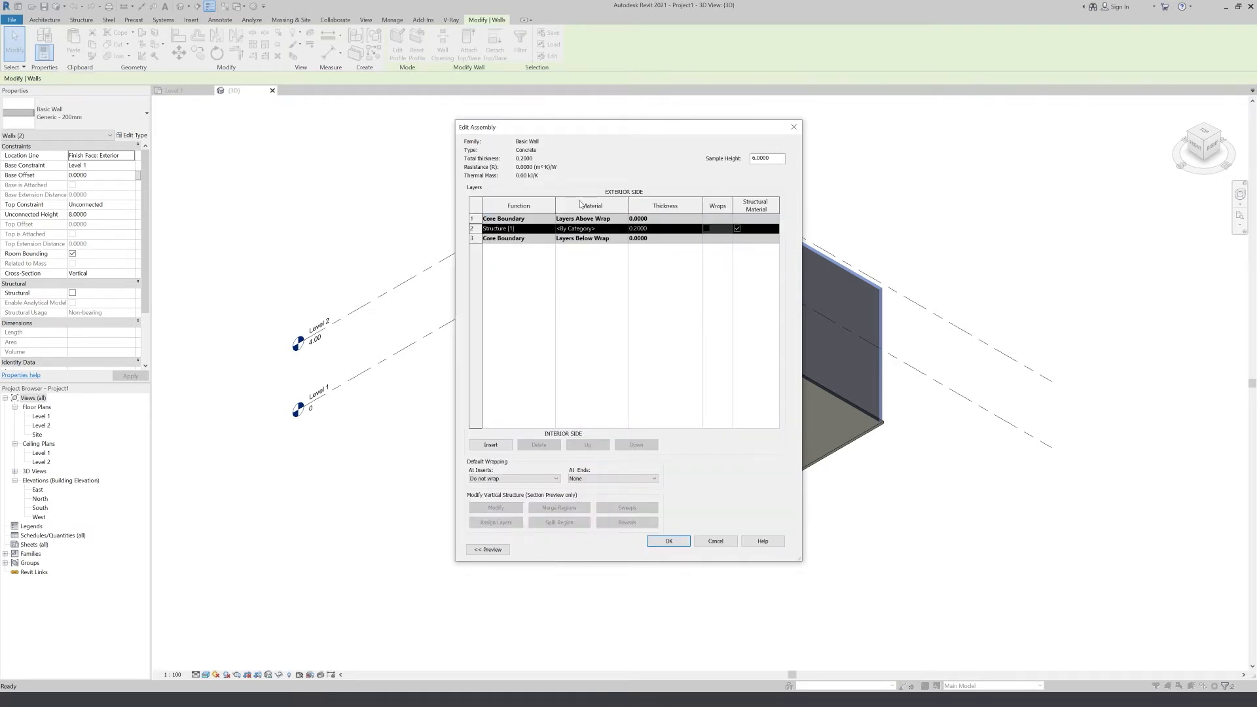
click(613, 229)
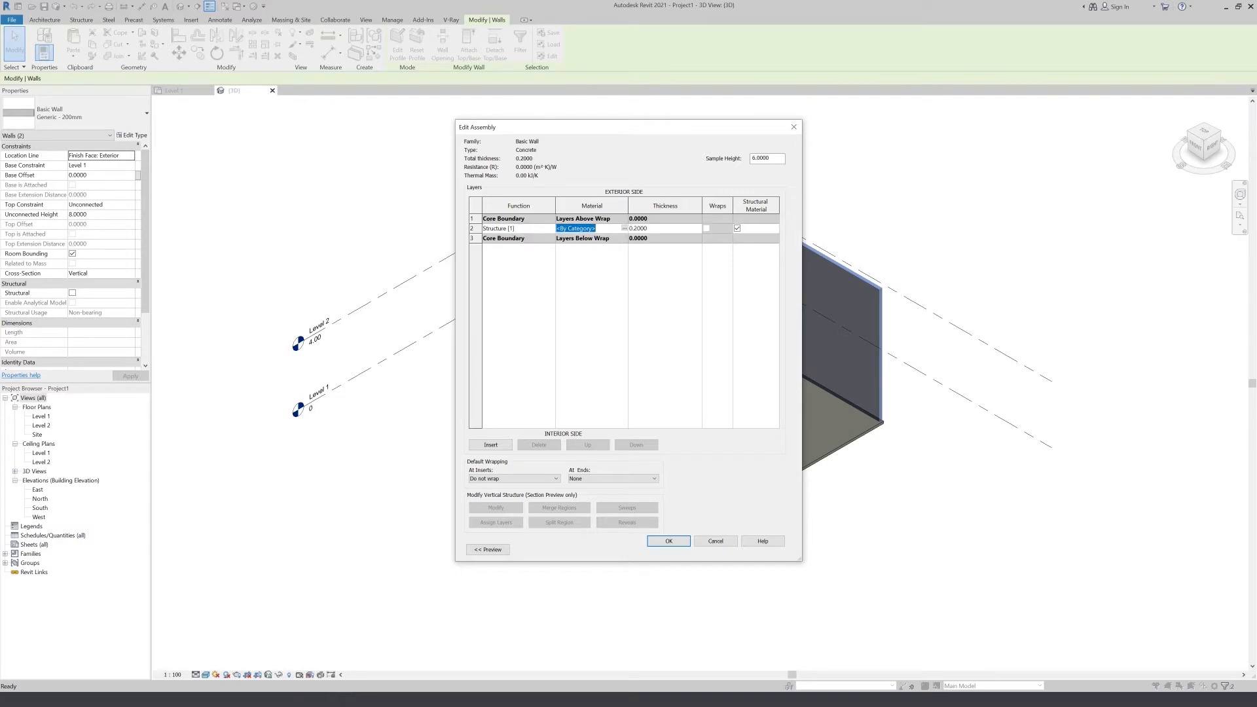
click(624, 228)
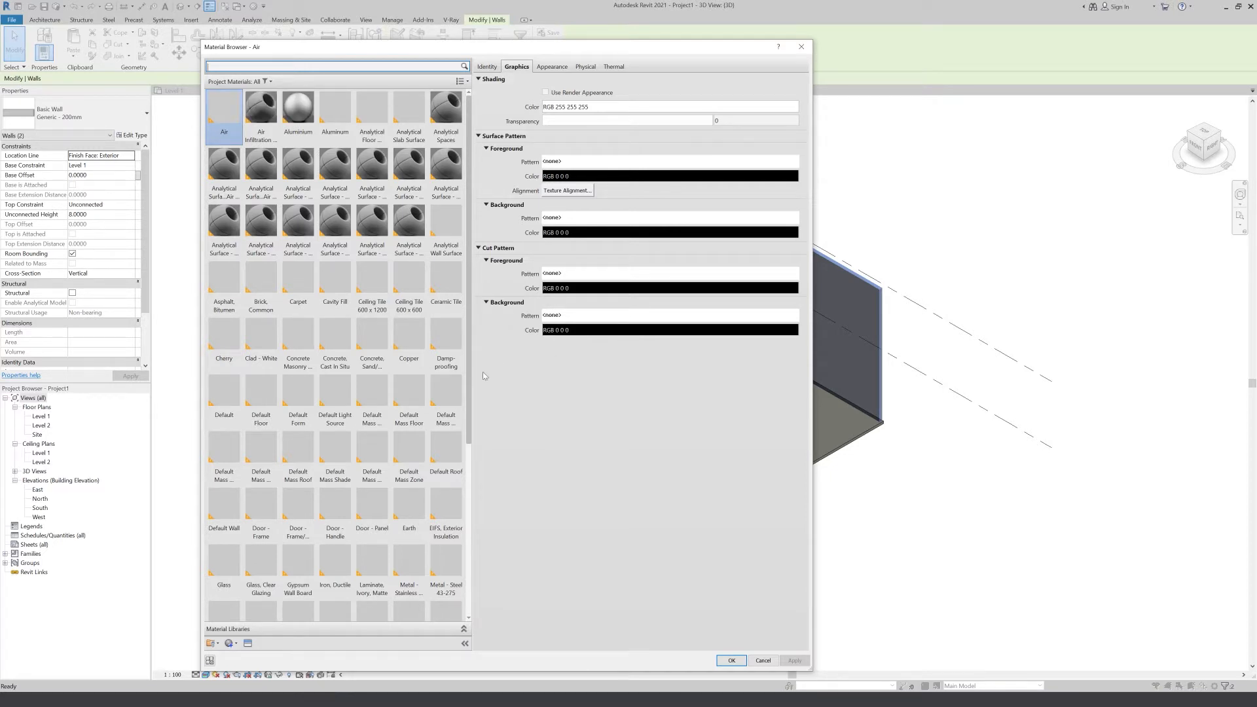
scroll(298, 577, down, 1)
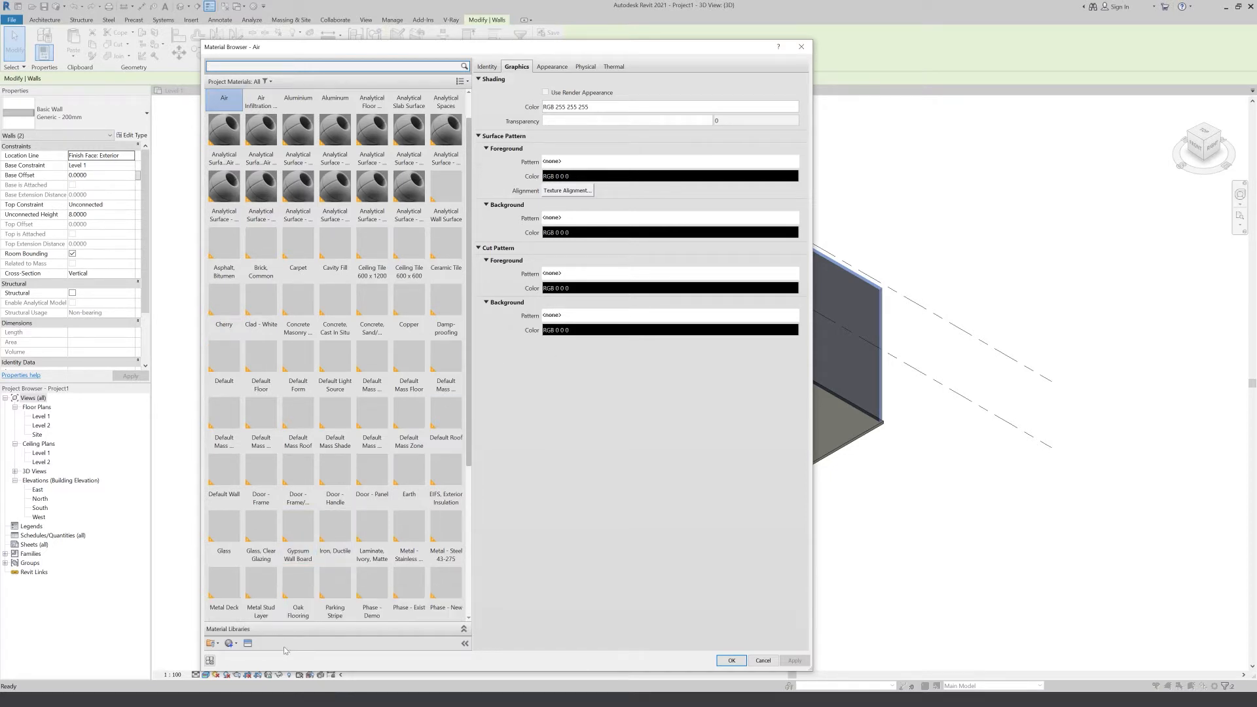
click(231, 643)
click(249, 657)
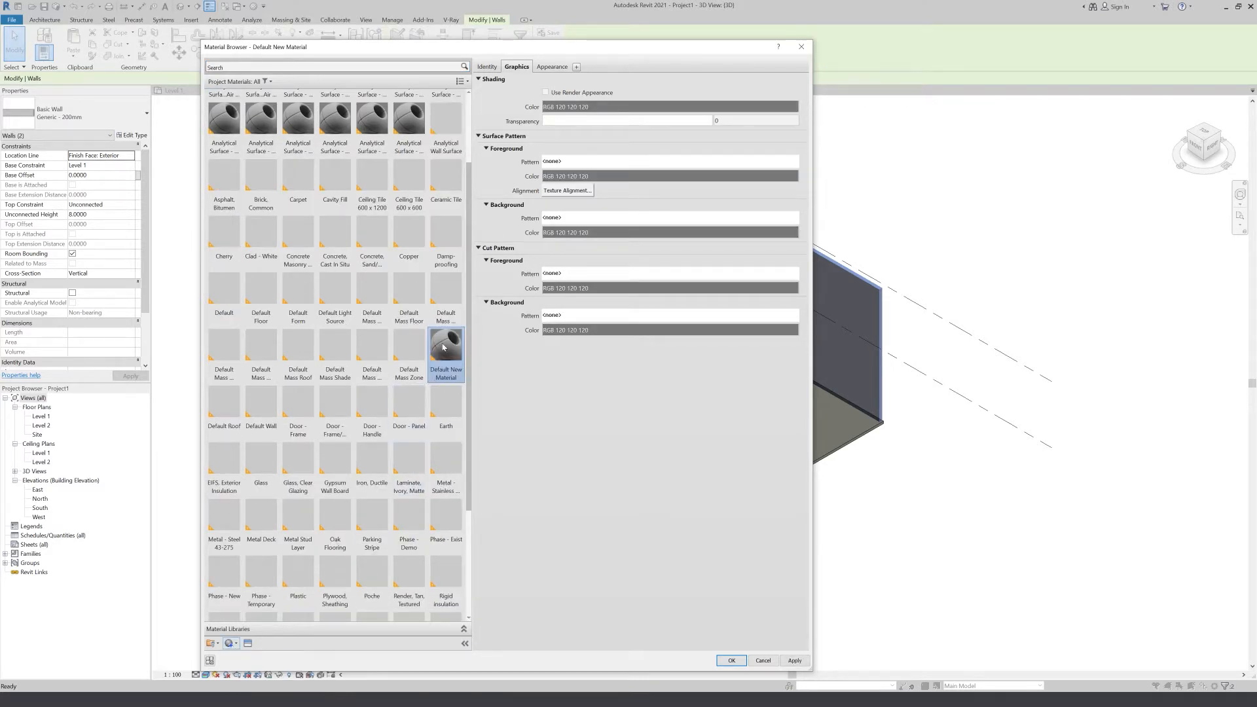
right_click(443, 348)
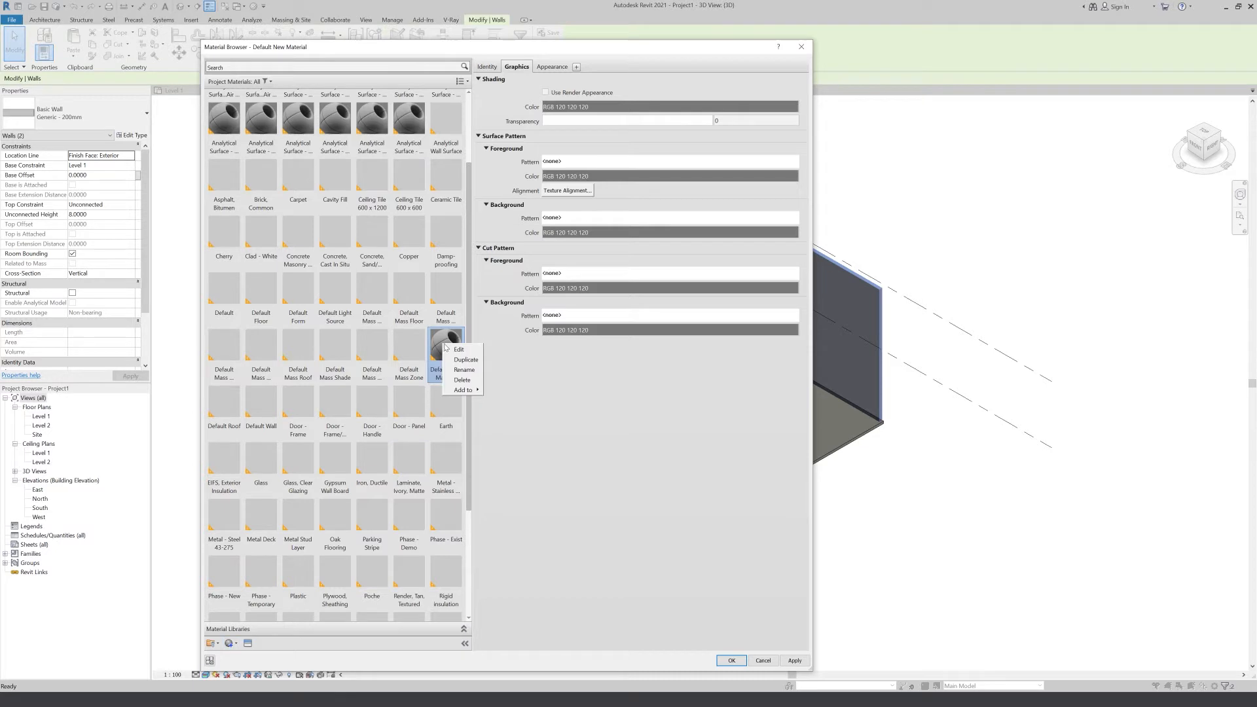
click(472, 371)
text(01-Co)
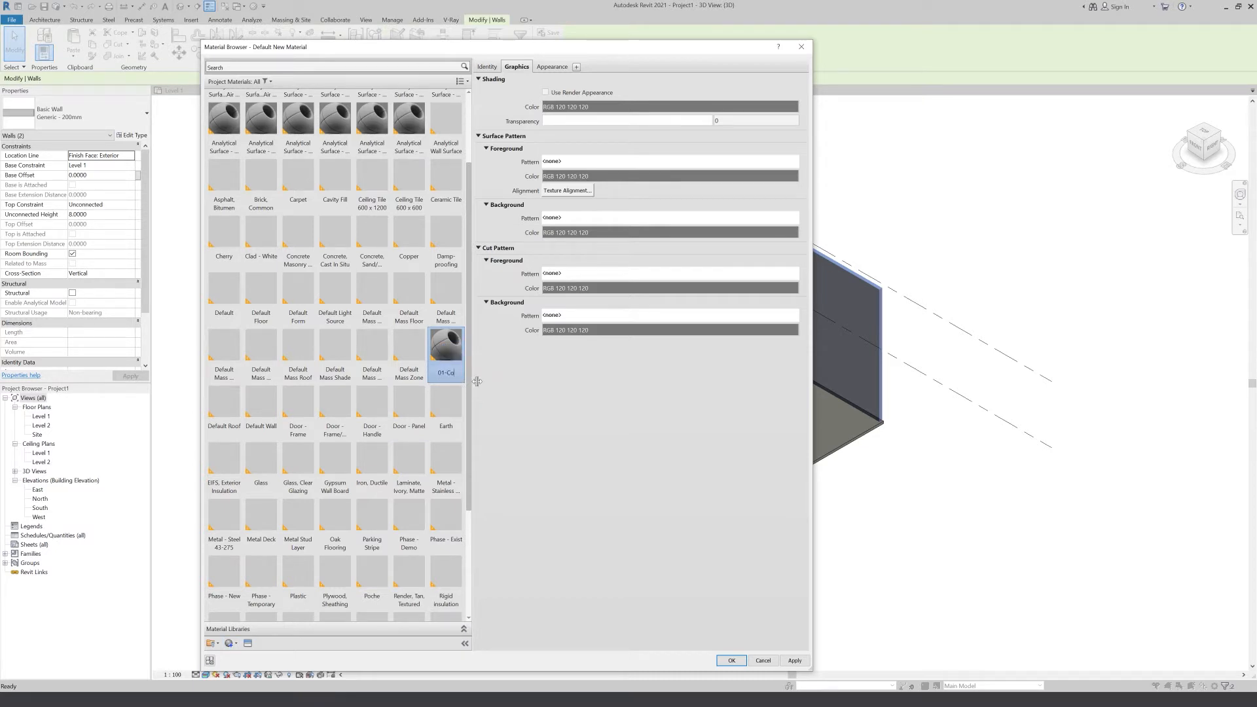
text(ncrete)
key(Return)
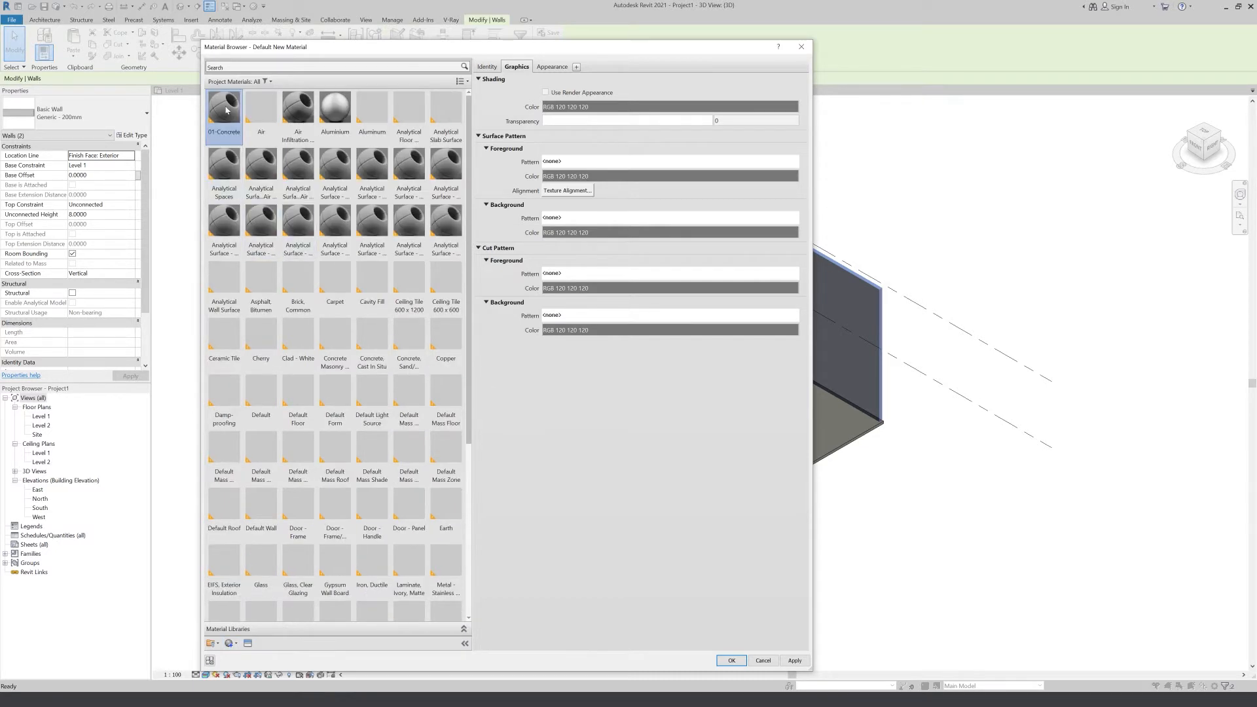
- Replace the appearance asset of 01-Concrete with Concrete - Cast in Place from the Autodesk Physical Assets concrete category
click(557, 67)
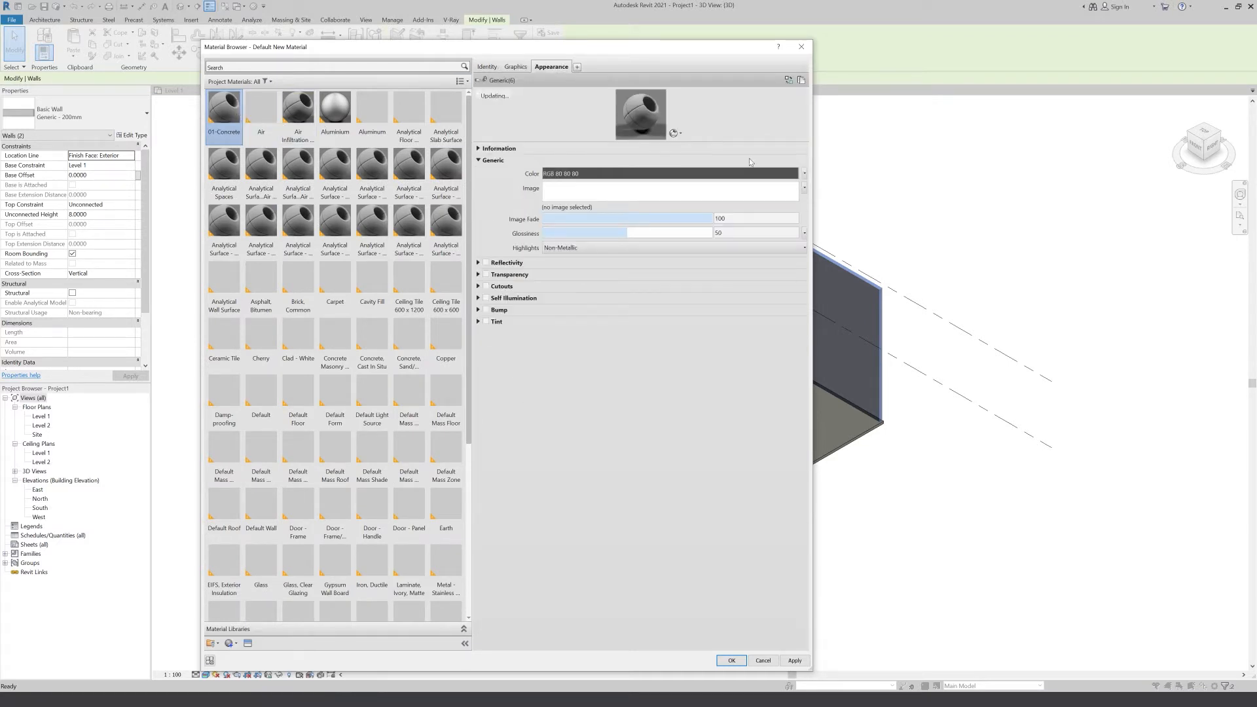
click(789, 79)
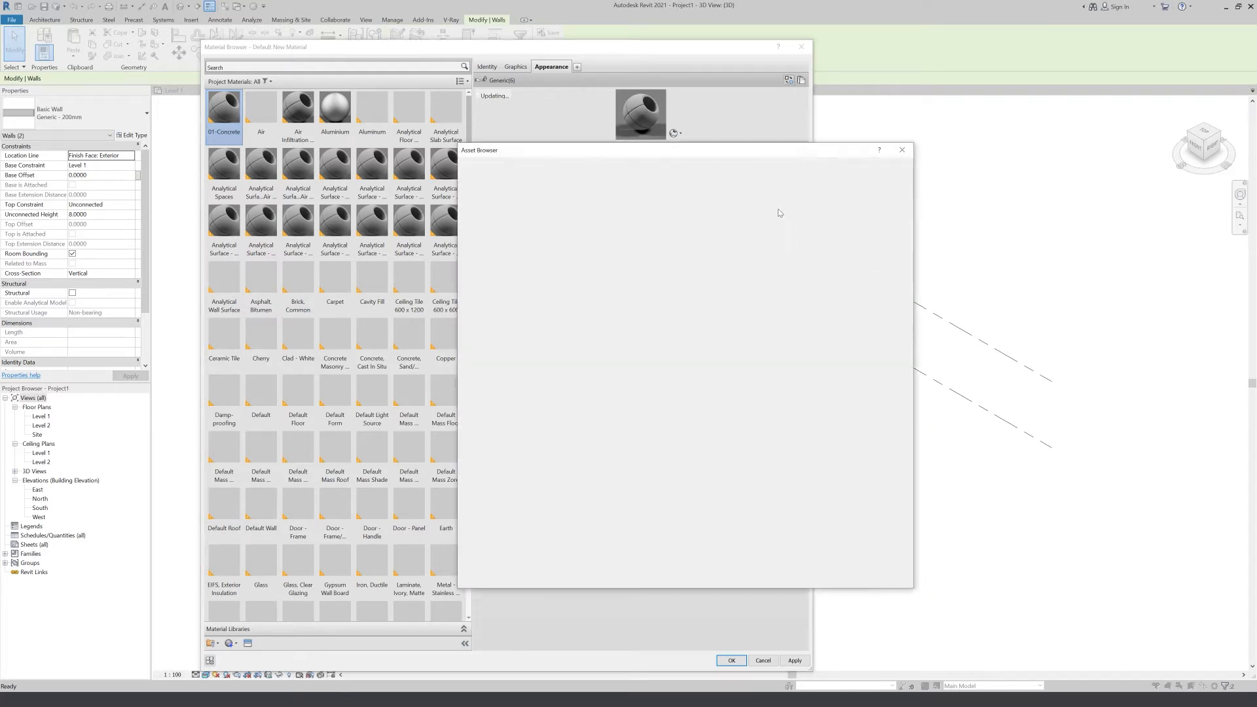
drag(543, 150, 610, 148)
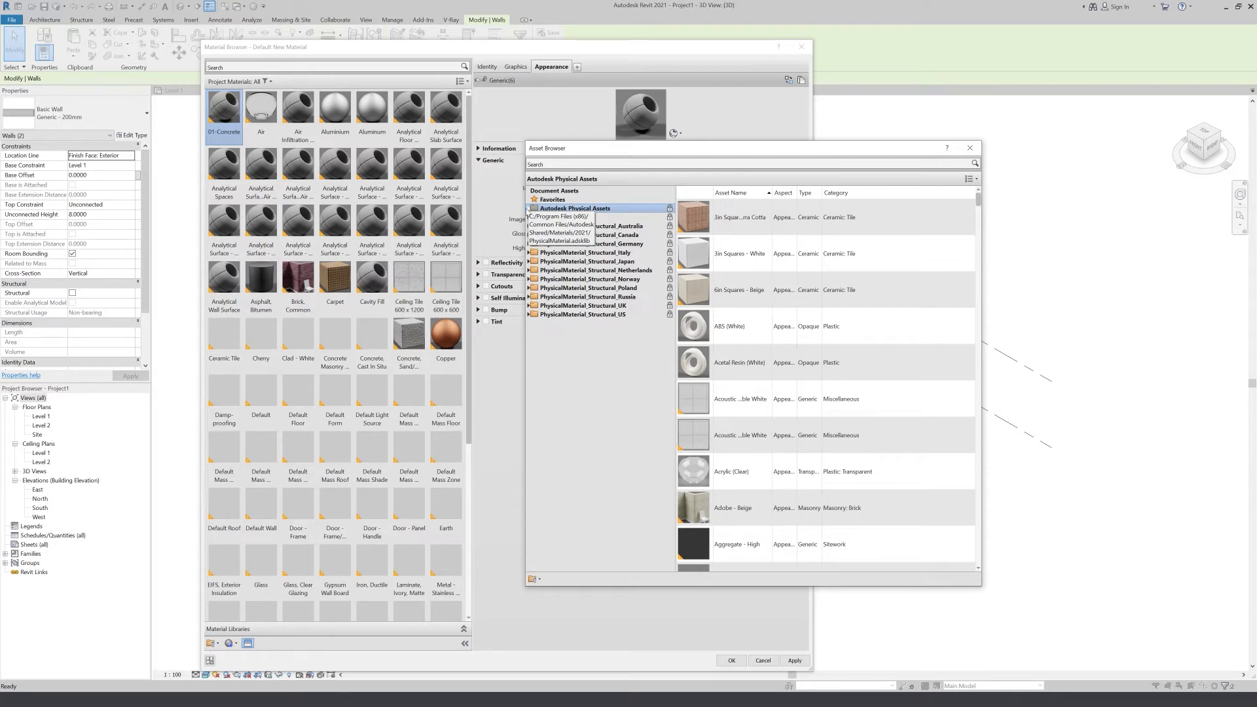
click(529, 209)
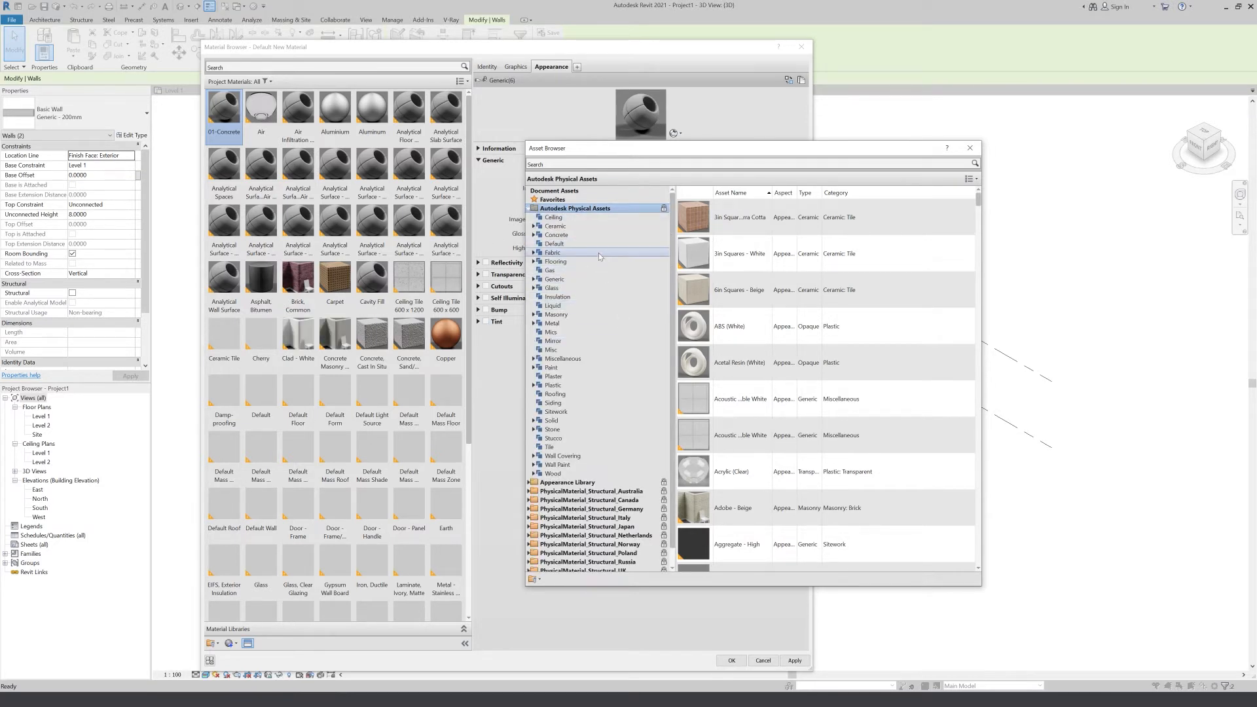
click(603, 237)
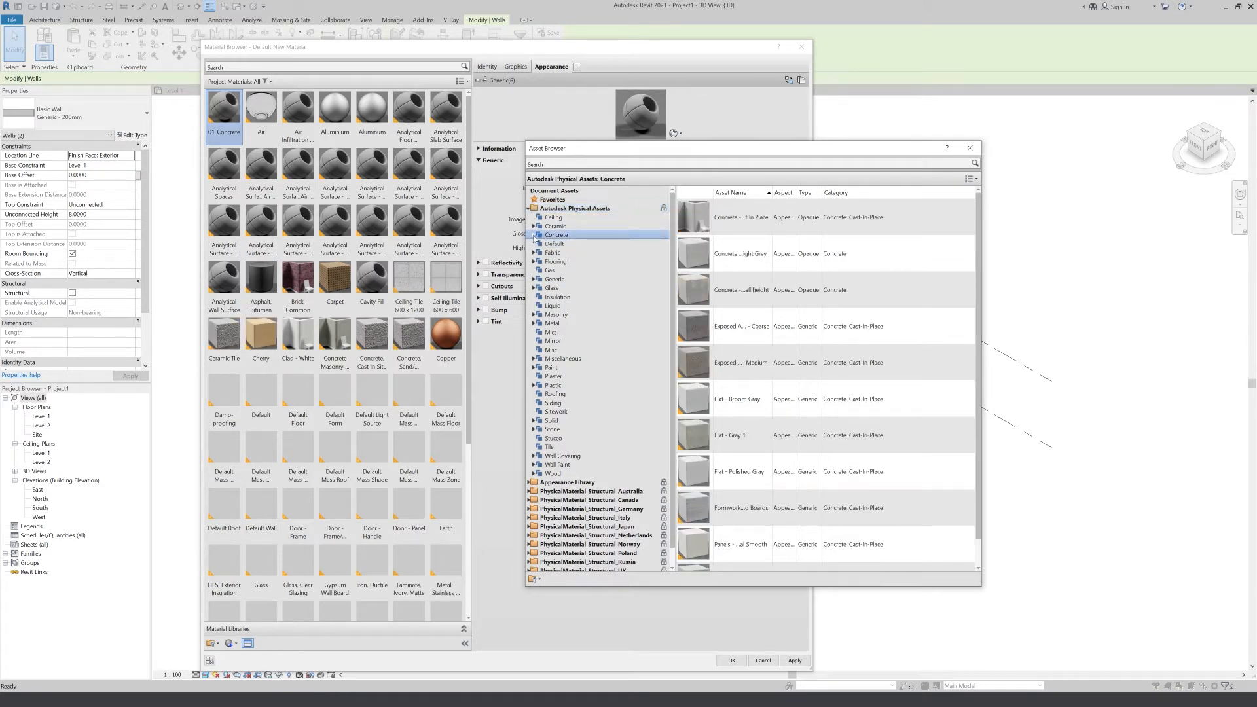
click(533, 235)
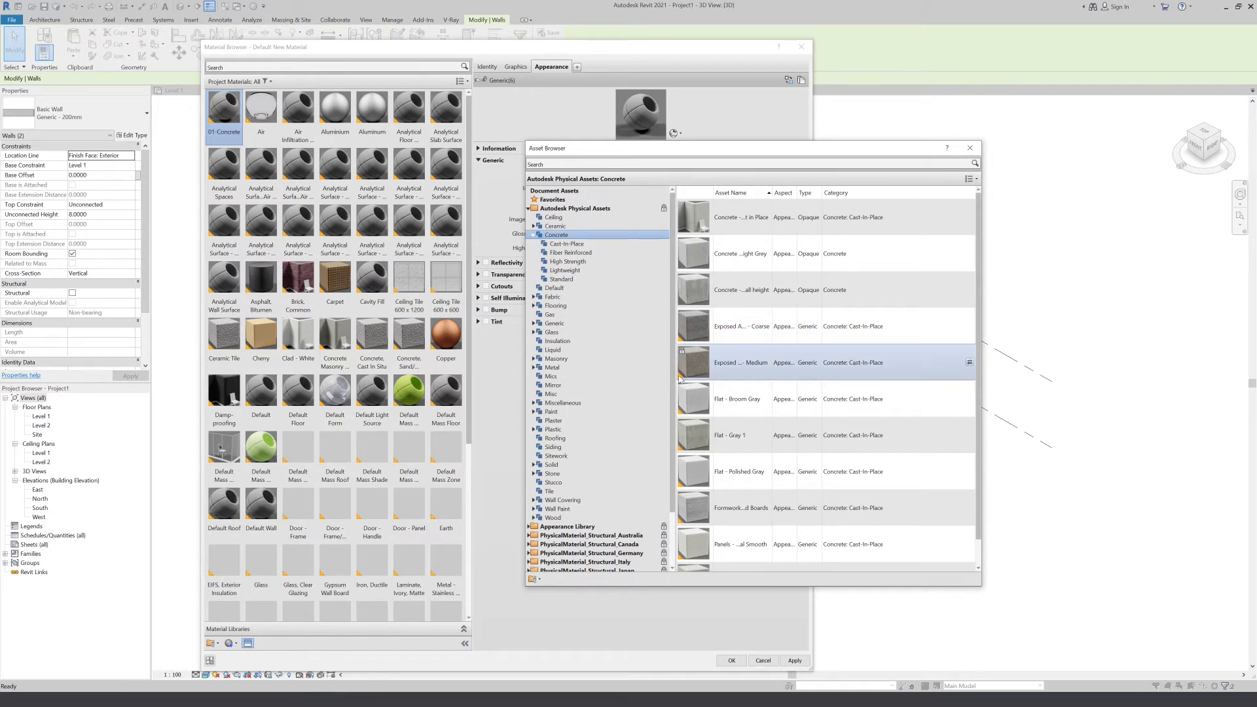
mouse_move(680, 379)
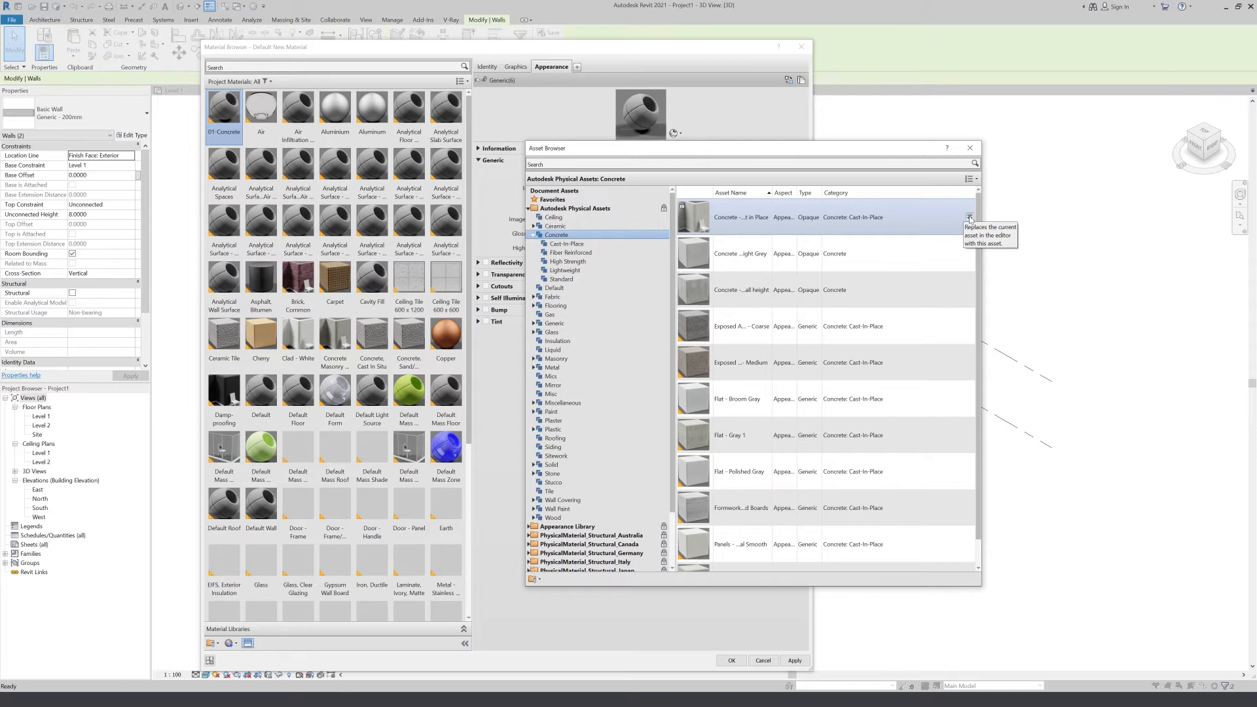
click(970, 218)
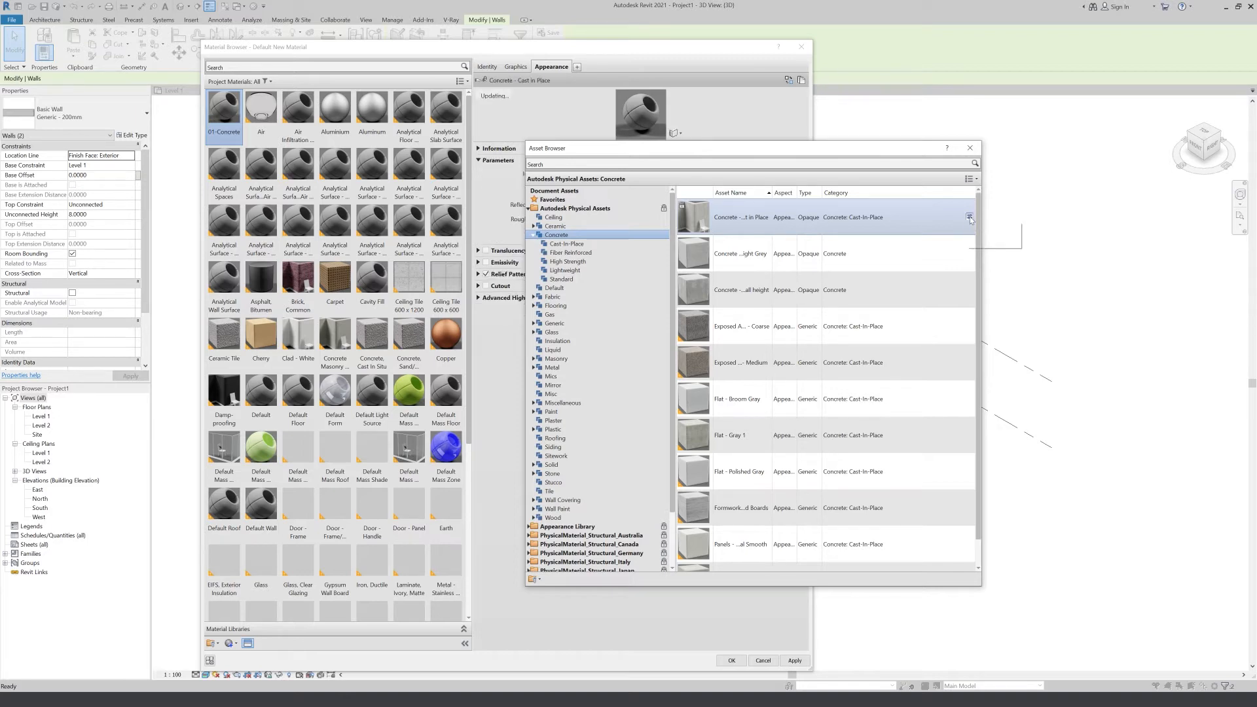
drag(657, 150, 566, 221)
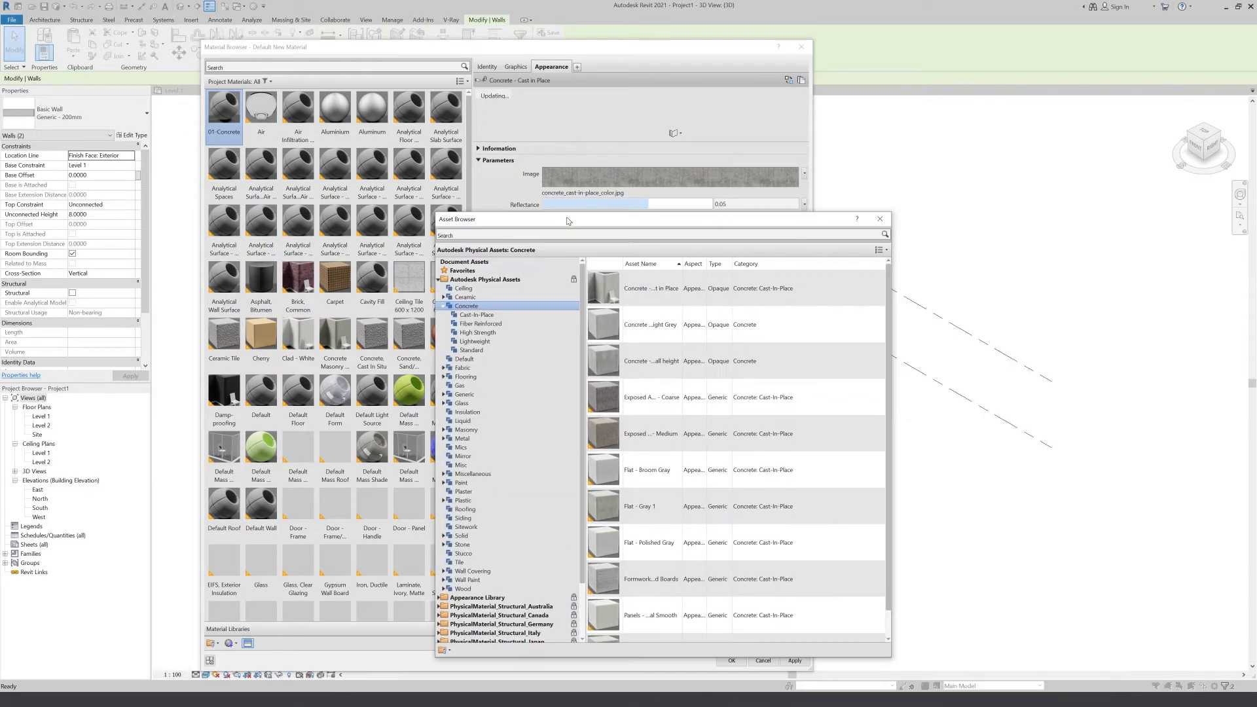
click(879, 220)
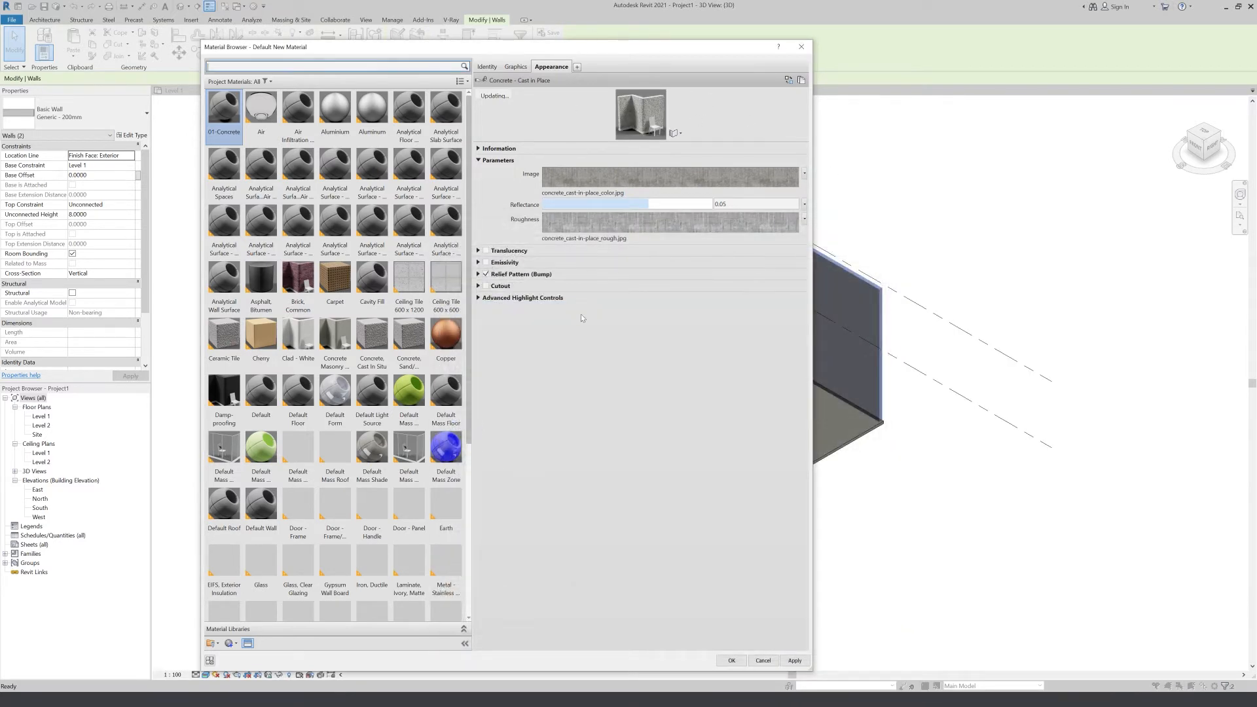
- Rename the appearance asset of the concrete material as 01-Concrete
click(484, 149)
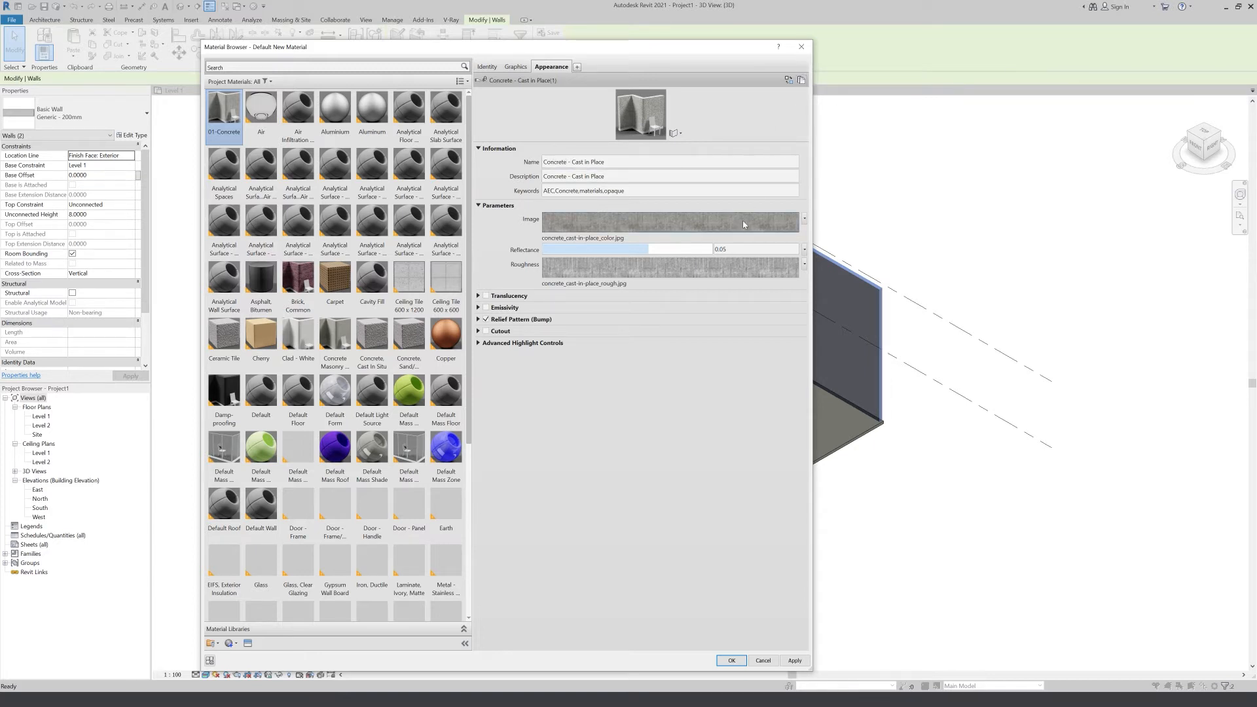
click(599, 163)
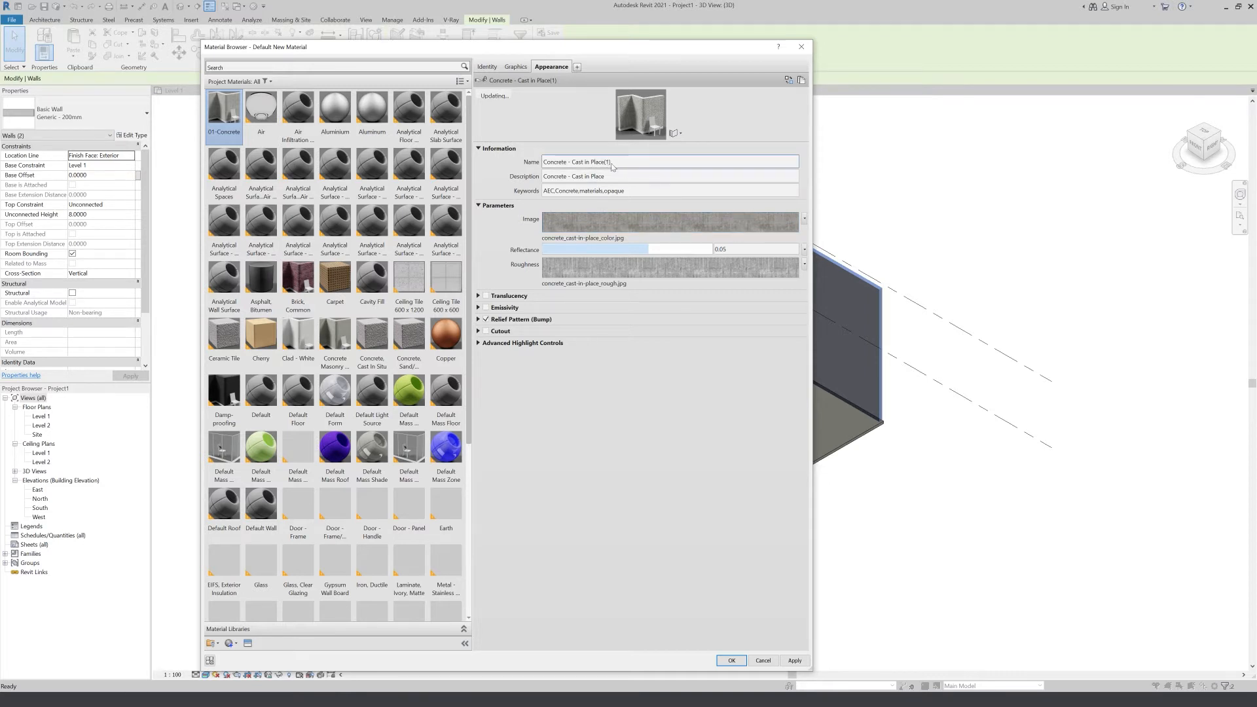
click(613, 163)
key(ctrl+a)
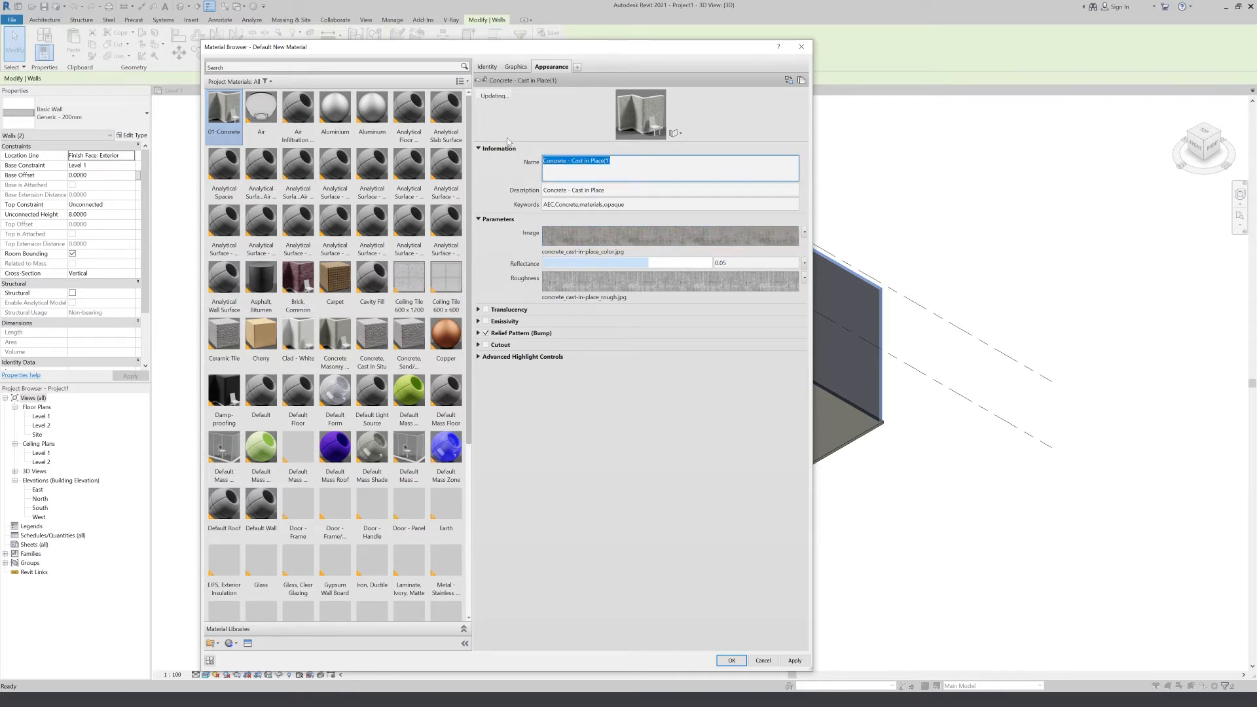
drag(619, 166, 569, 166)
key(BackSpace)
text(1-Concrete)
click(497, 243)
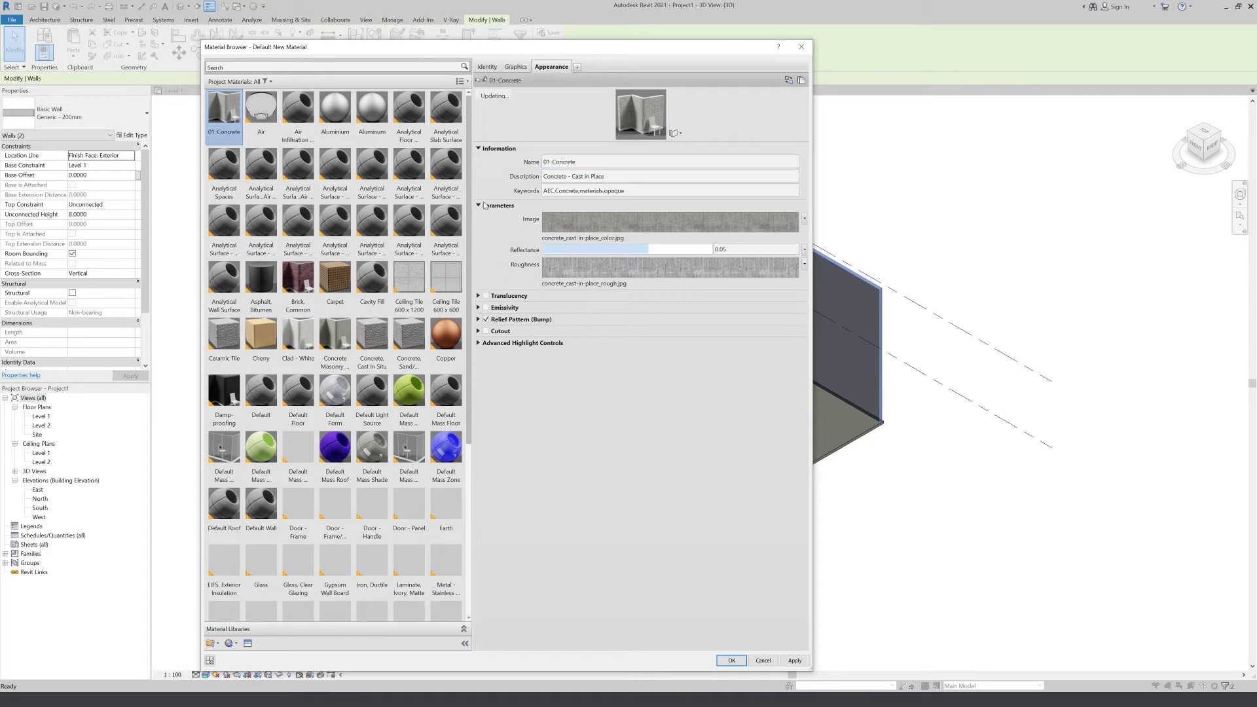
- Replace the color image of 01-Concrete with 8K-concretetile_2_basecolor.jpg from Desktop, 0-Custom Material in Revit, 01-Project, Concrete PBR, and check its texture settings
click(559, 226)
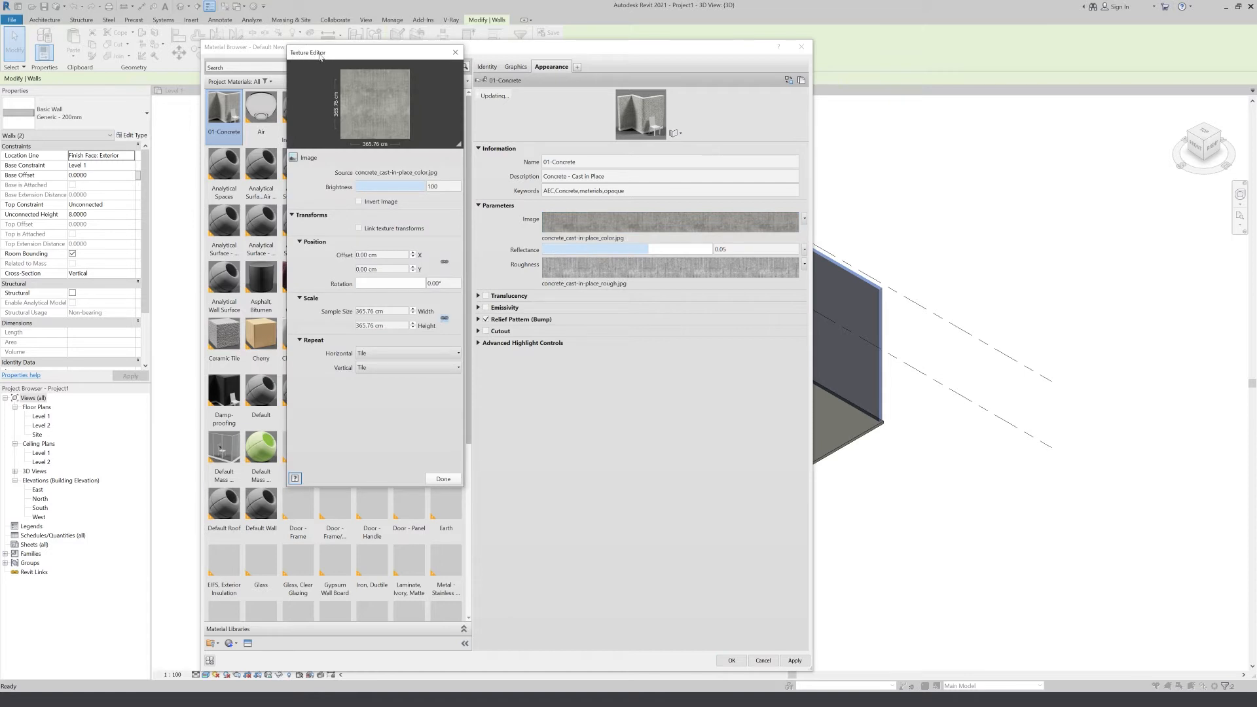
click(456, 52)
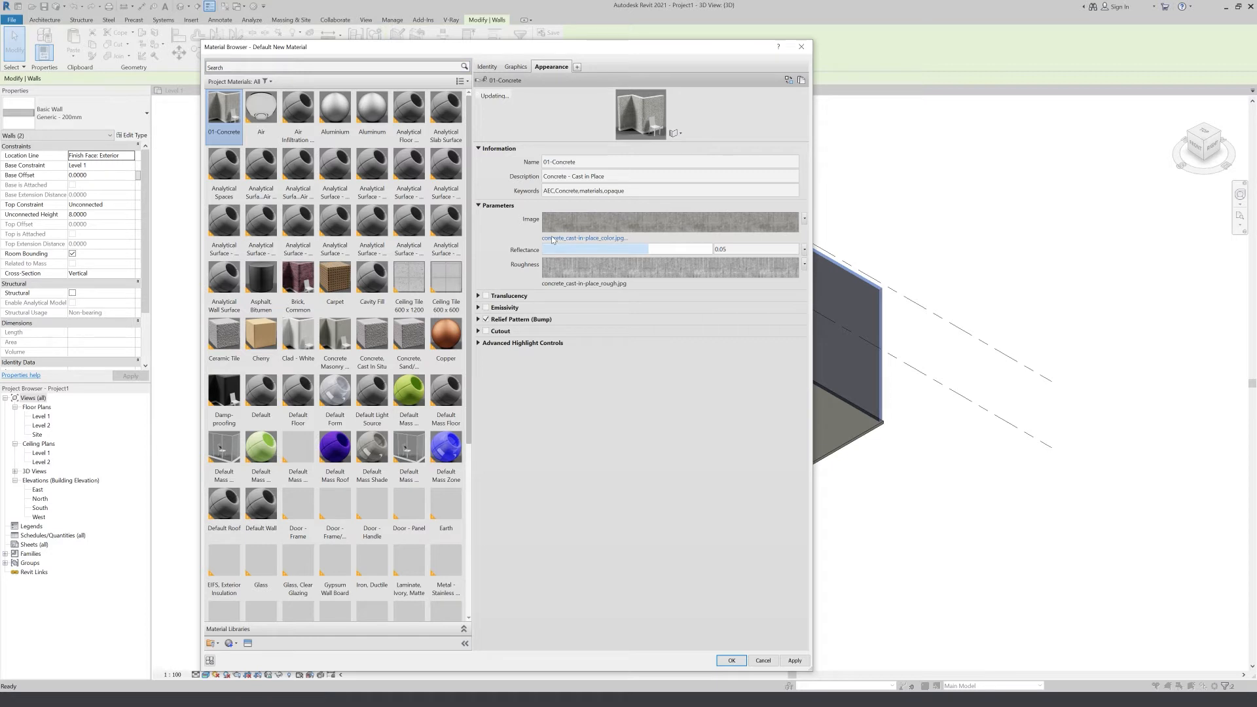
click(552, 239)
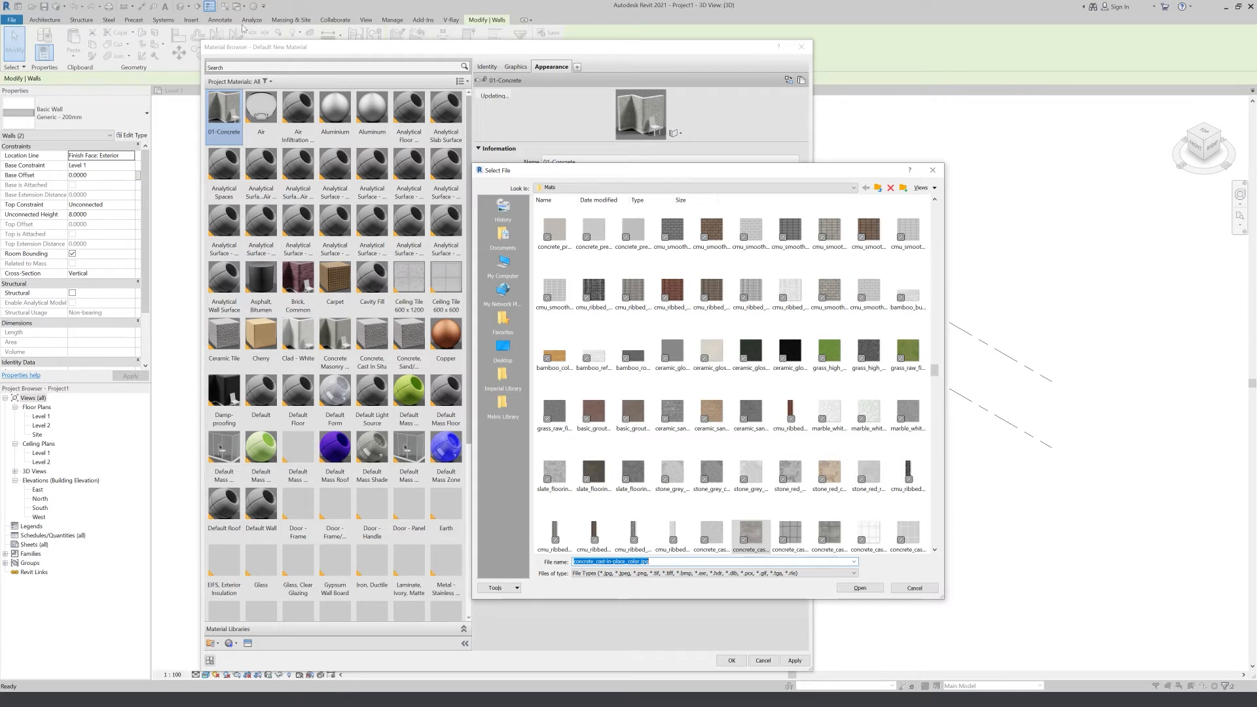
click(503, 347)
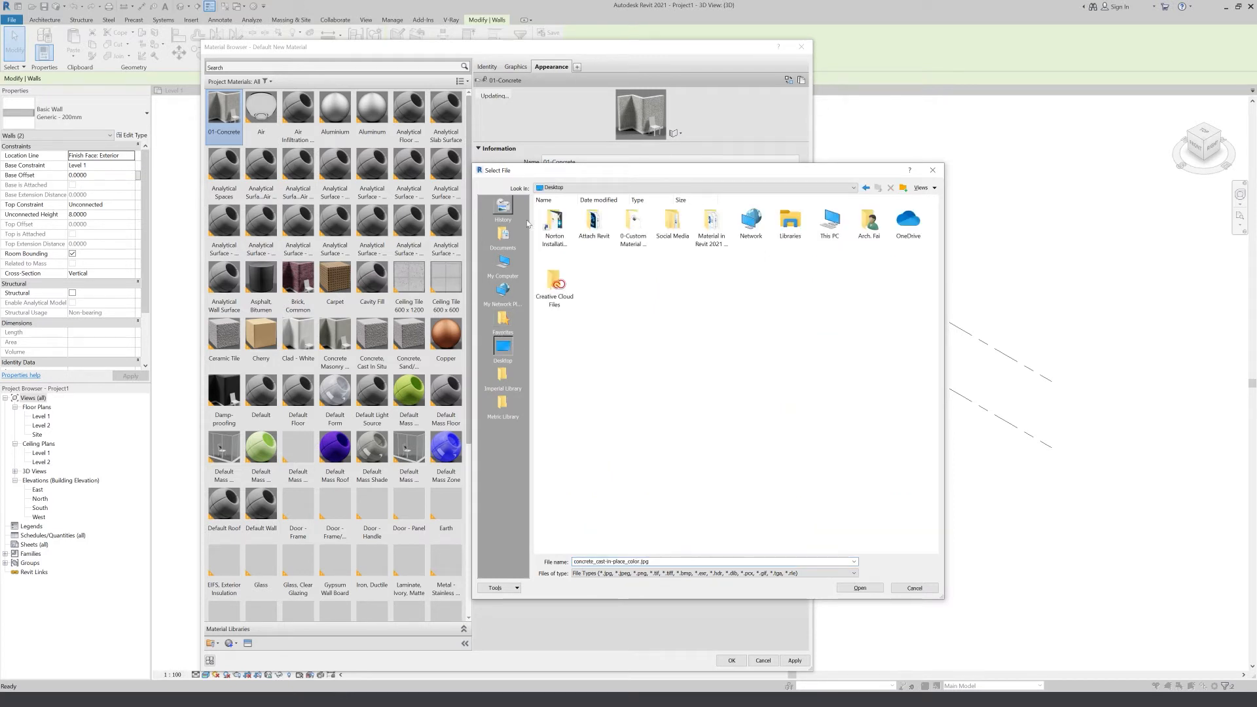
double_click(633, 224)
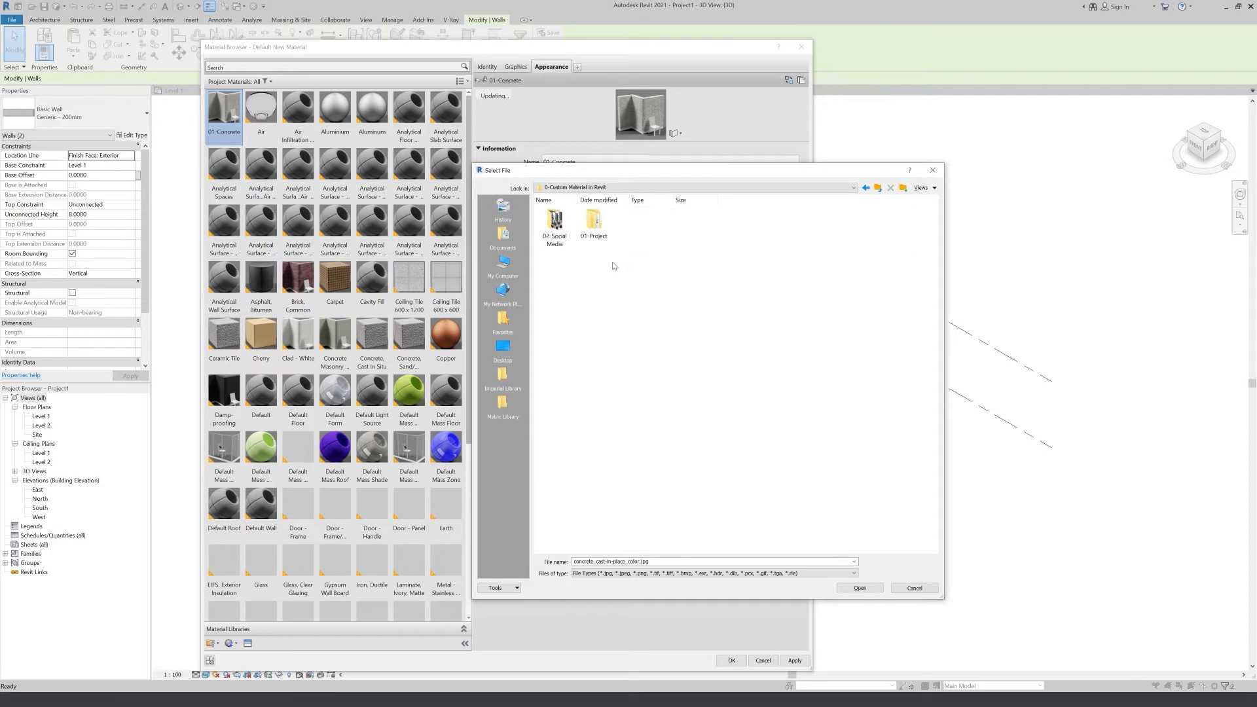
double_click(594, 226)
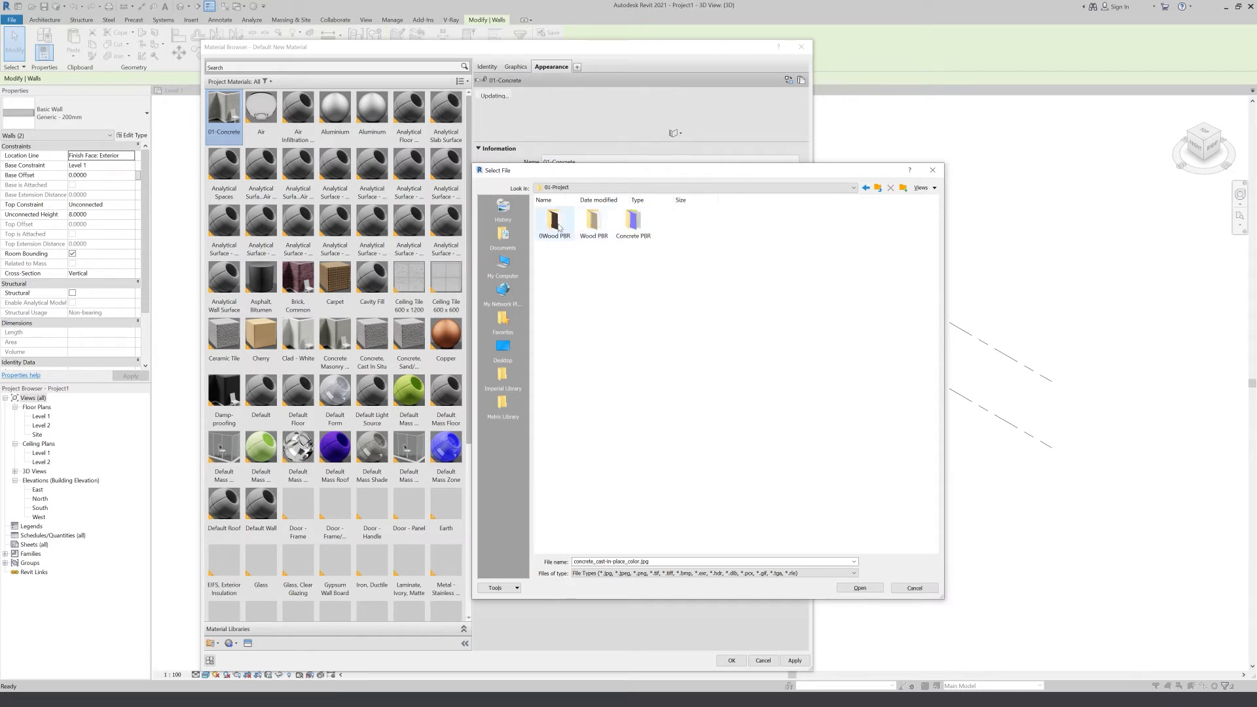
double_click(633, 223)
right_click(624, 301)
mouse_move(648, 303)
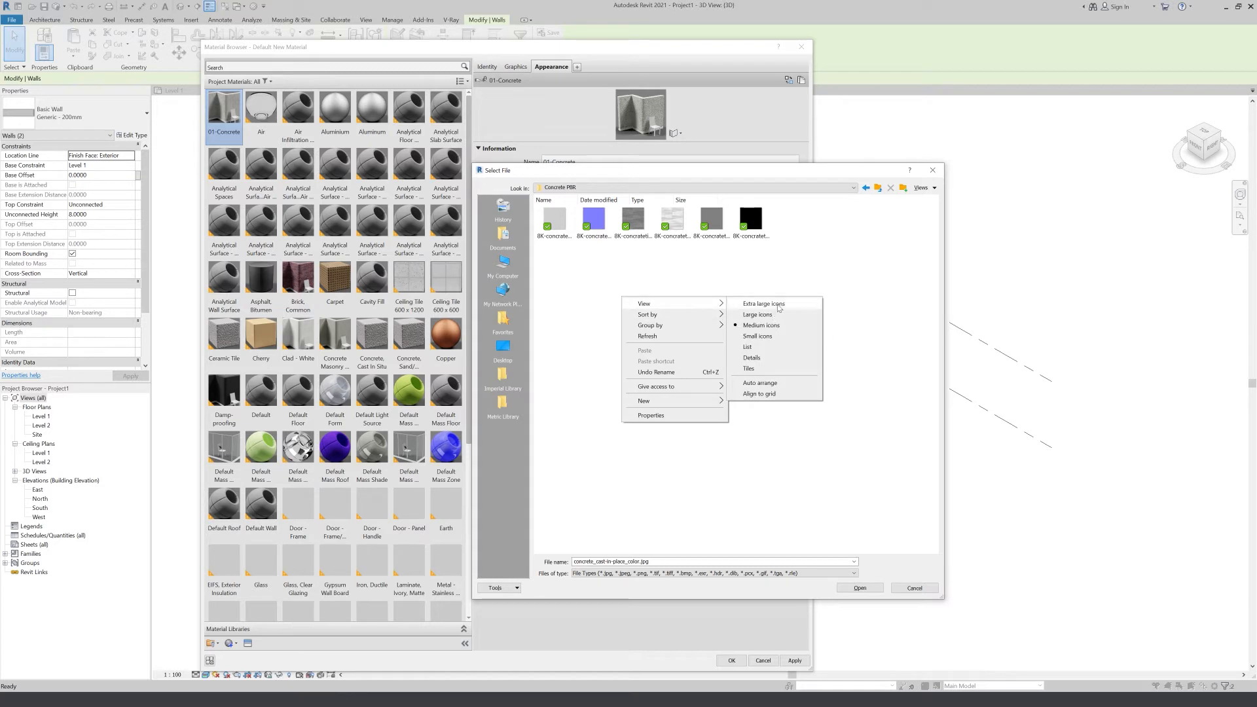
click(770, 304)
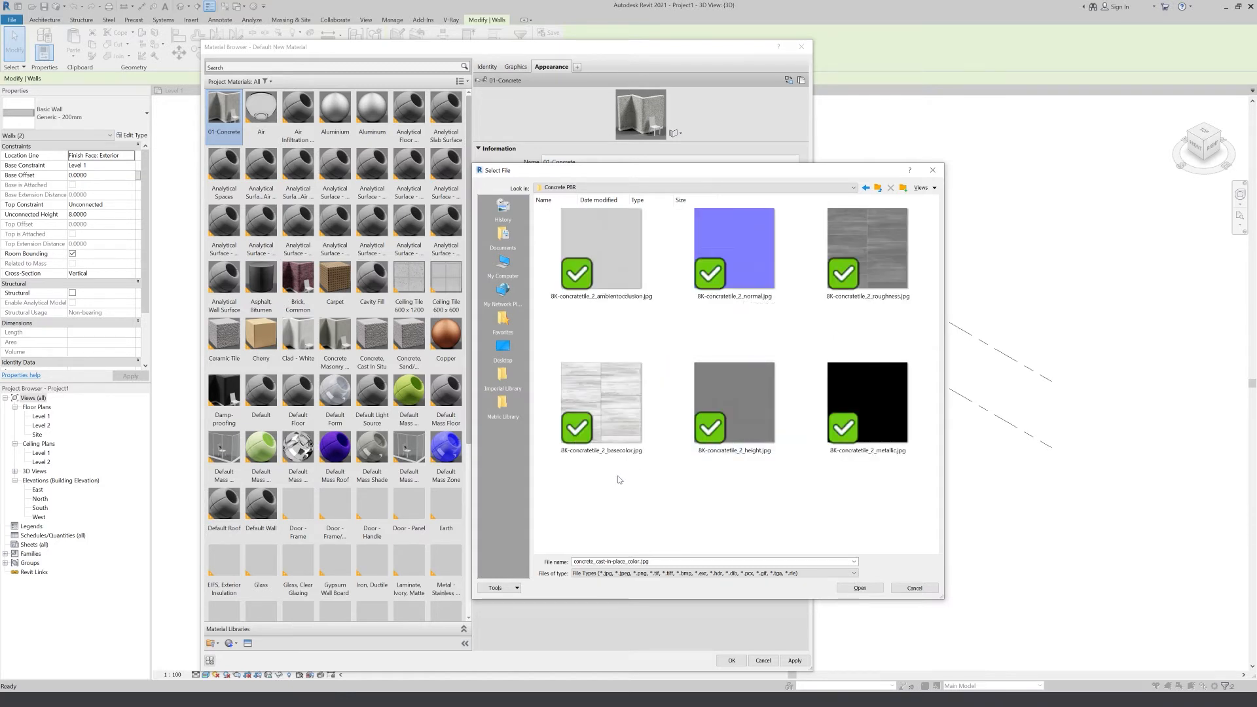
click(613, 426)
click(847, 588)
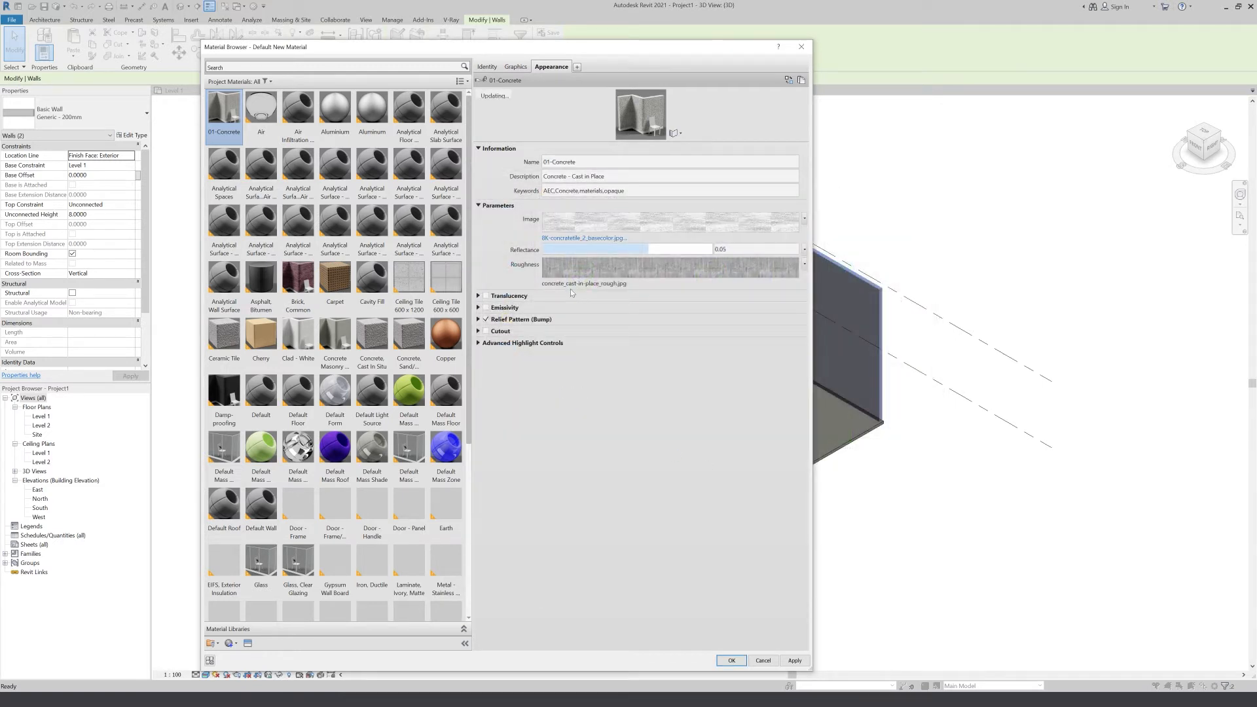
click(571, 224)
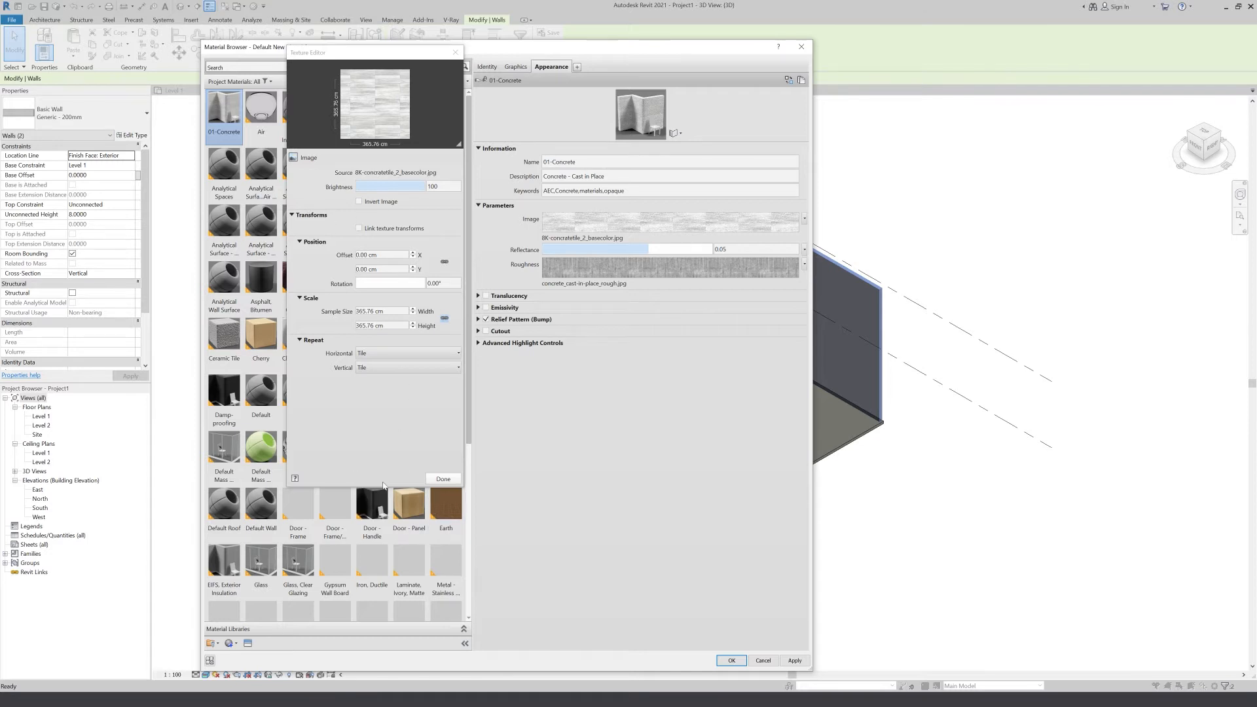
click(444, 479)
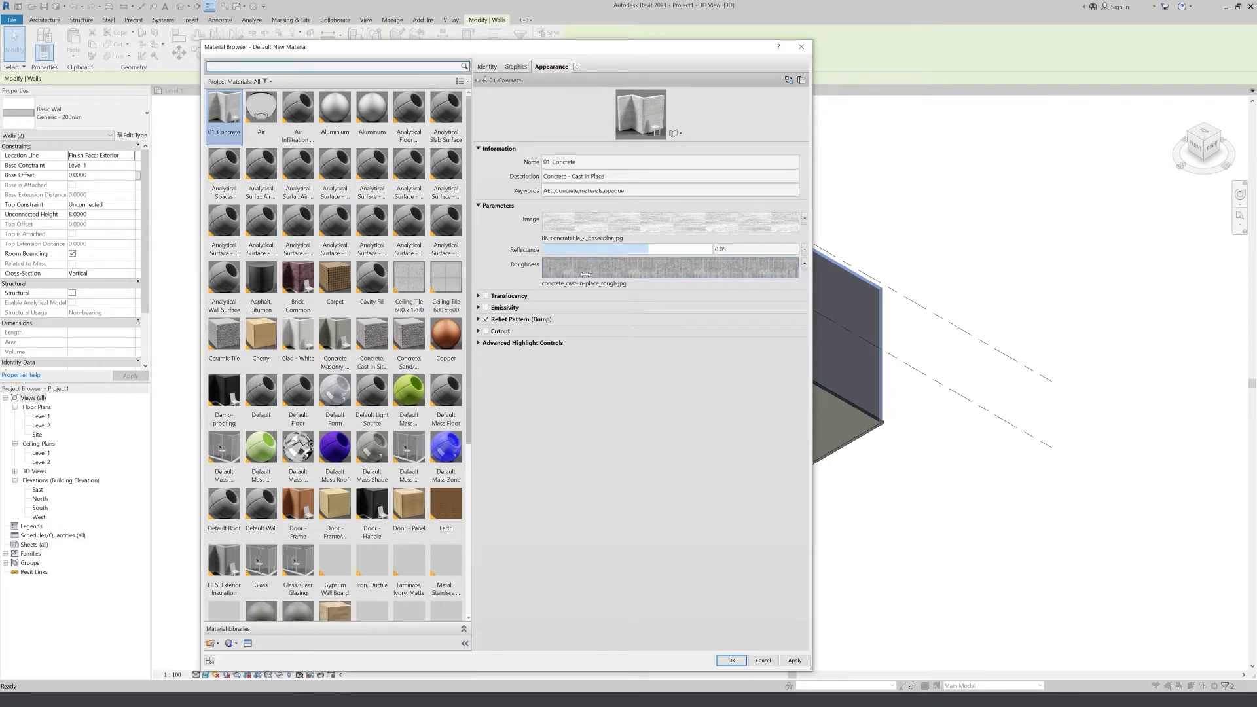
- Replace the roughness texture of 01-Concrete with 8K-concretetile_2_metallic.jpg from the Concrete PBR folder and check its texture settings
click(577, 276)
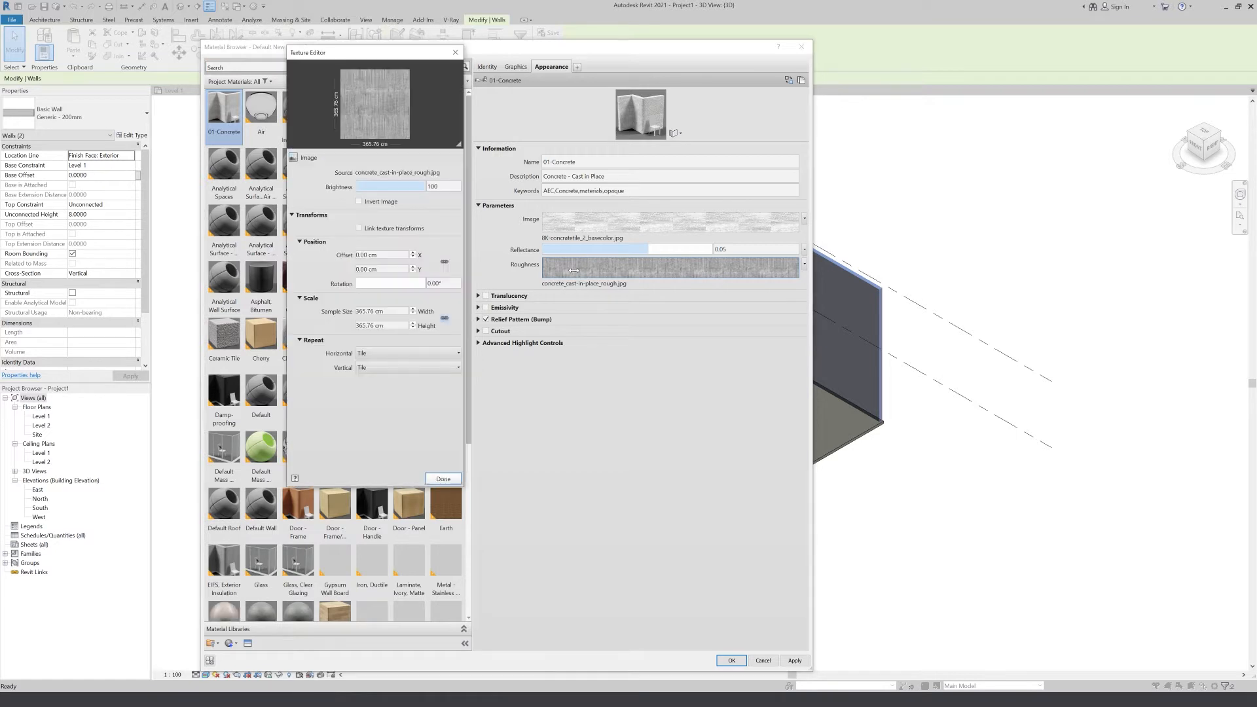
click(456, 52)
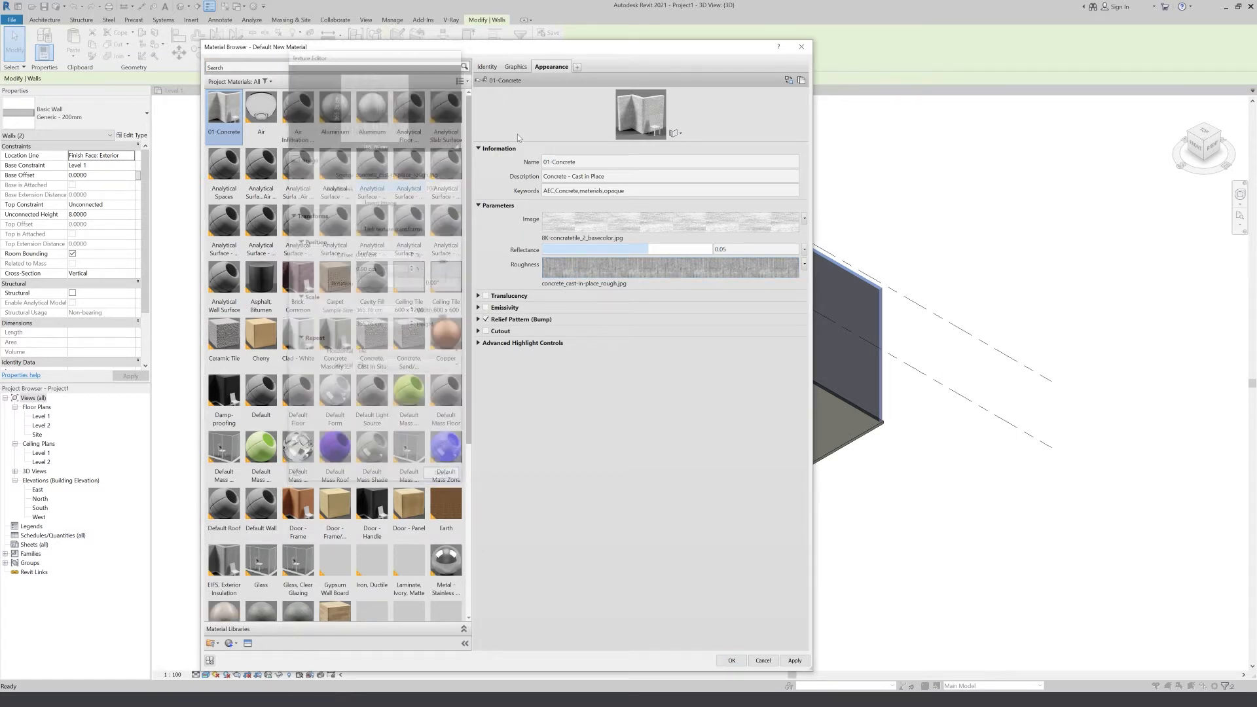
click(579, 288)
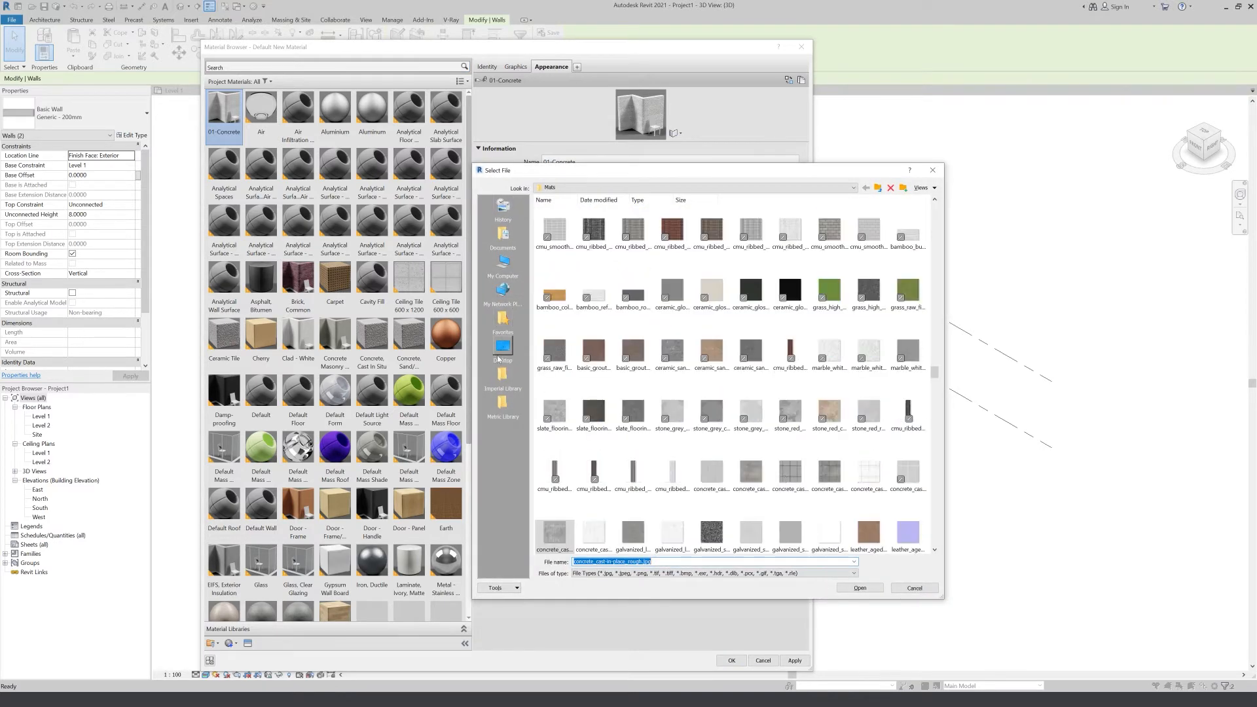
click(503, 351)
double_click(632, 219)
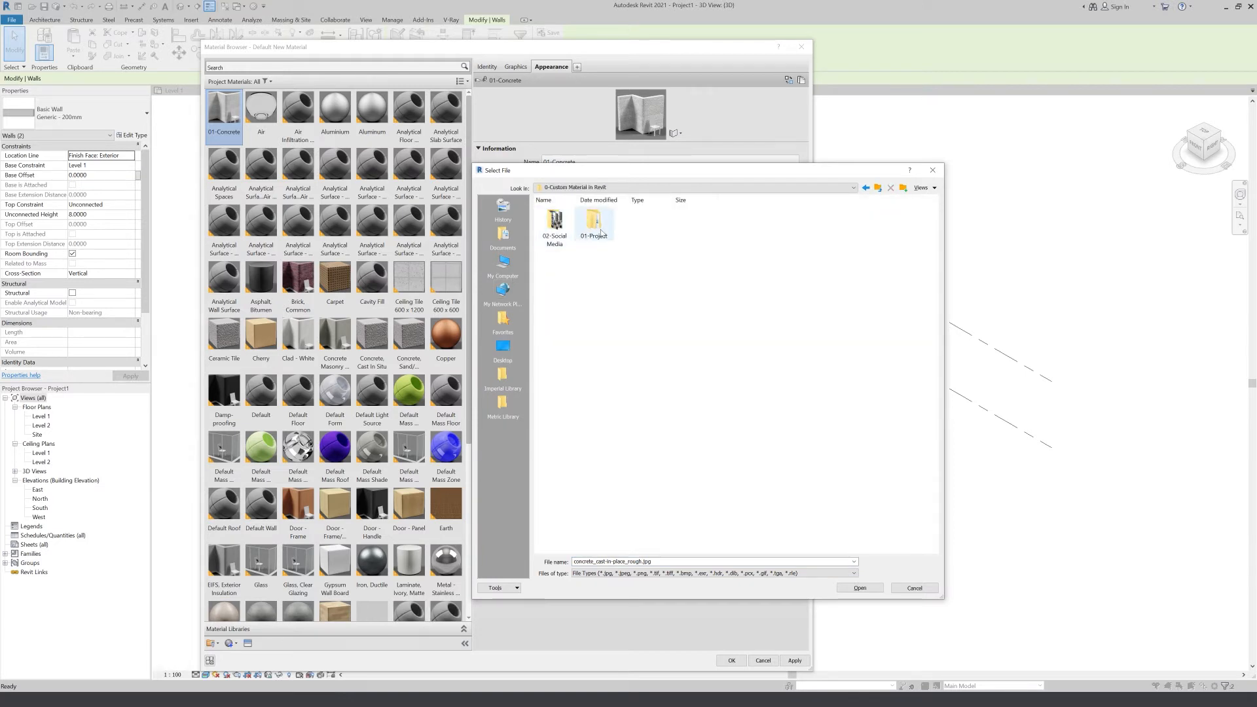
double_click(569, 236)
double_click(632, 222)
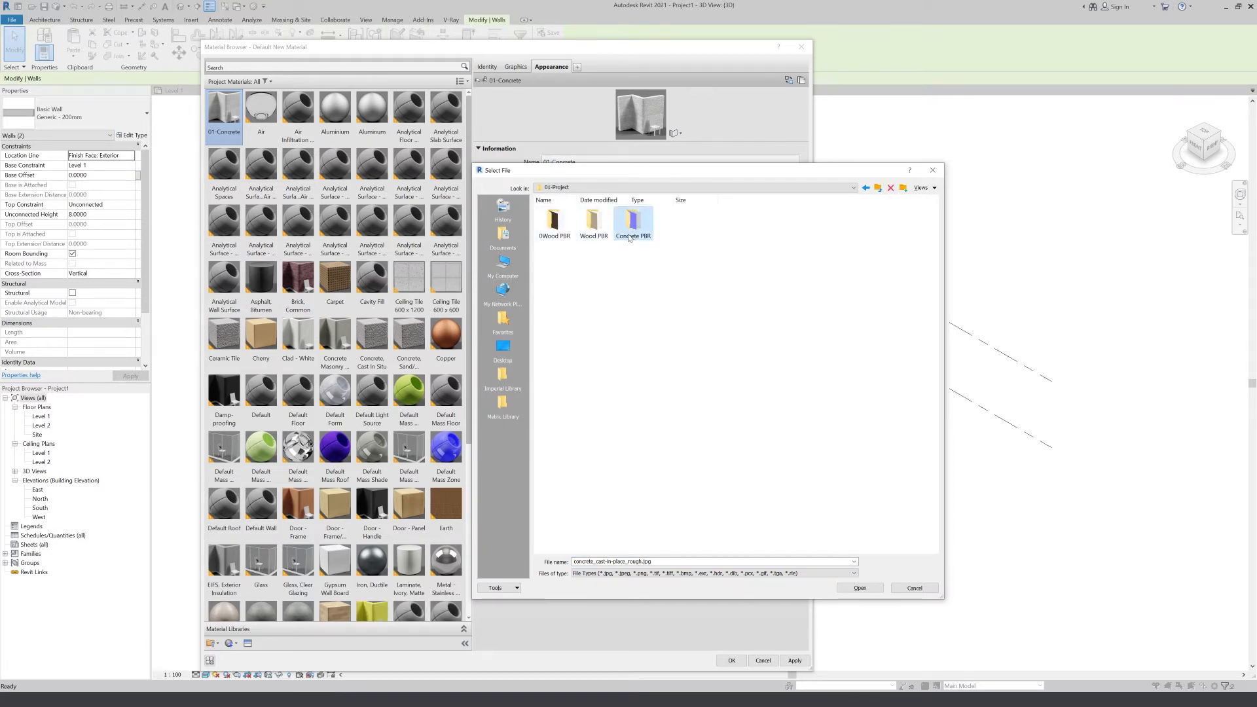
drag(506, 170, 413, 164)
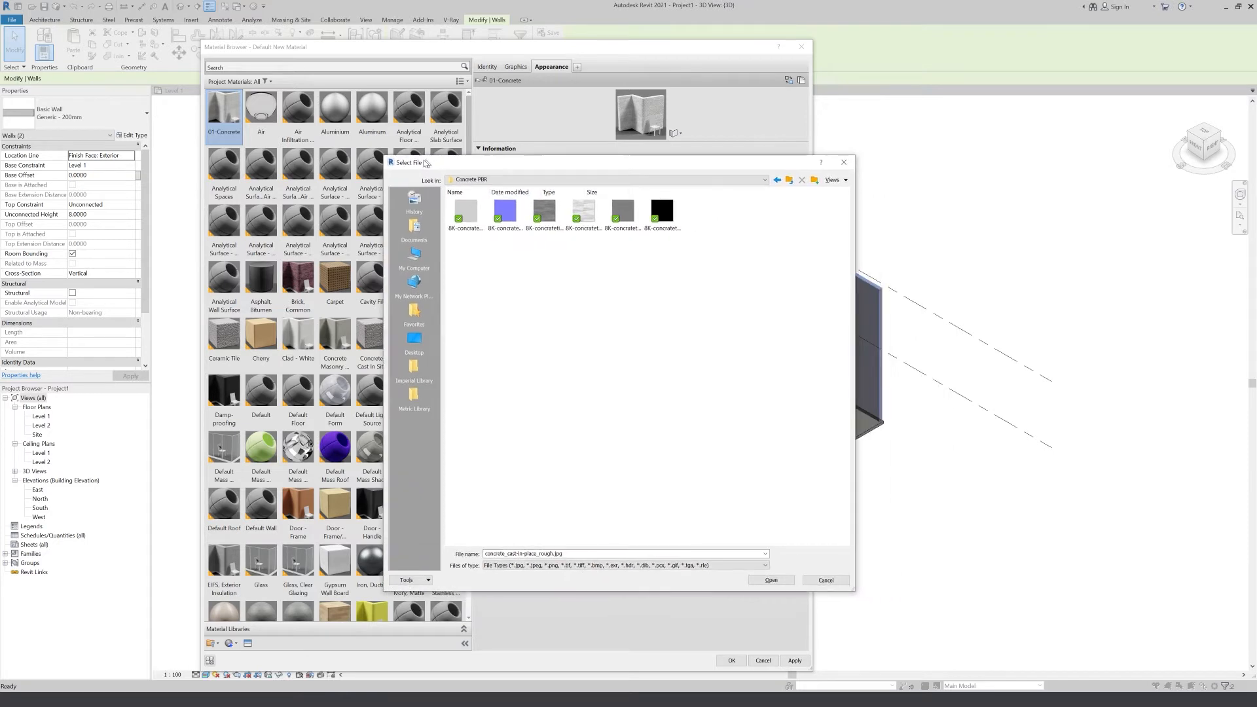
right_click(657, 326)
mouse_move(685, 332)
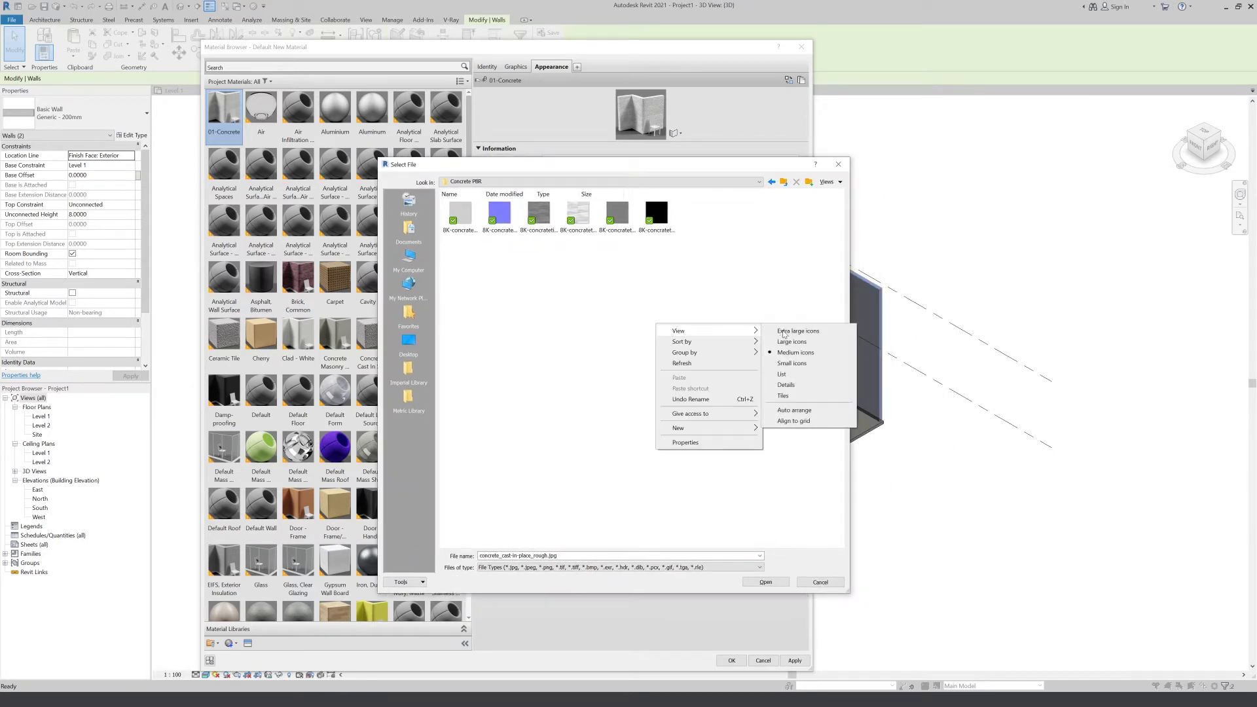
click(783, 334)
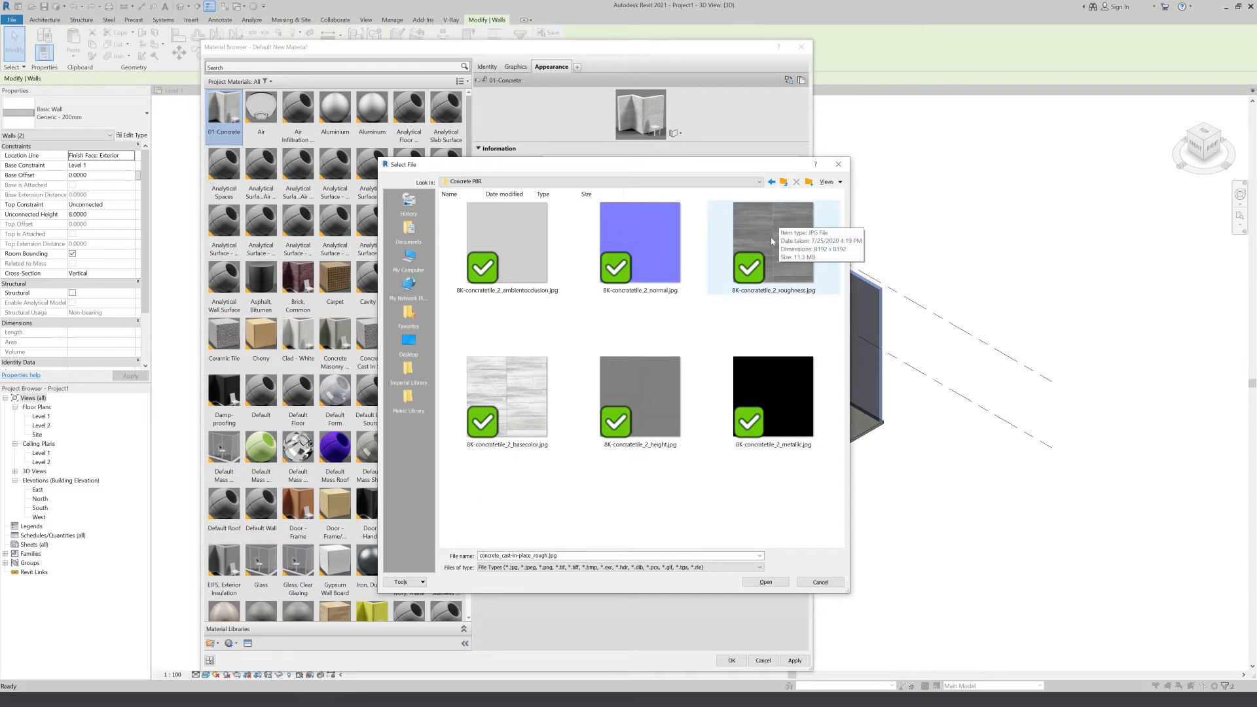
click(765, 399)
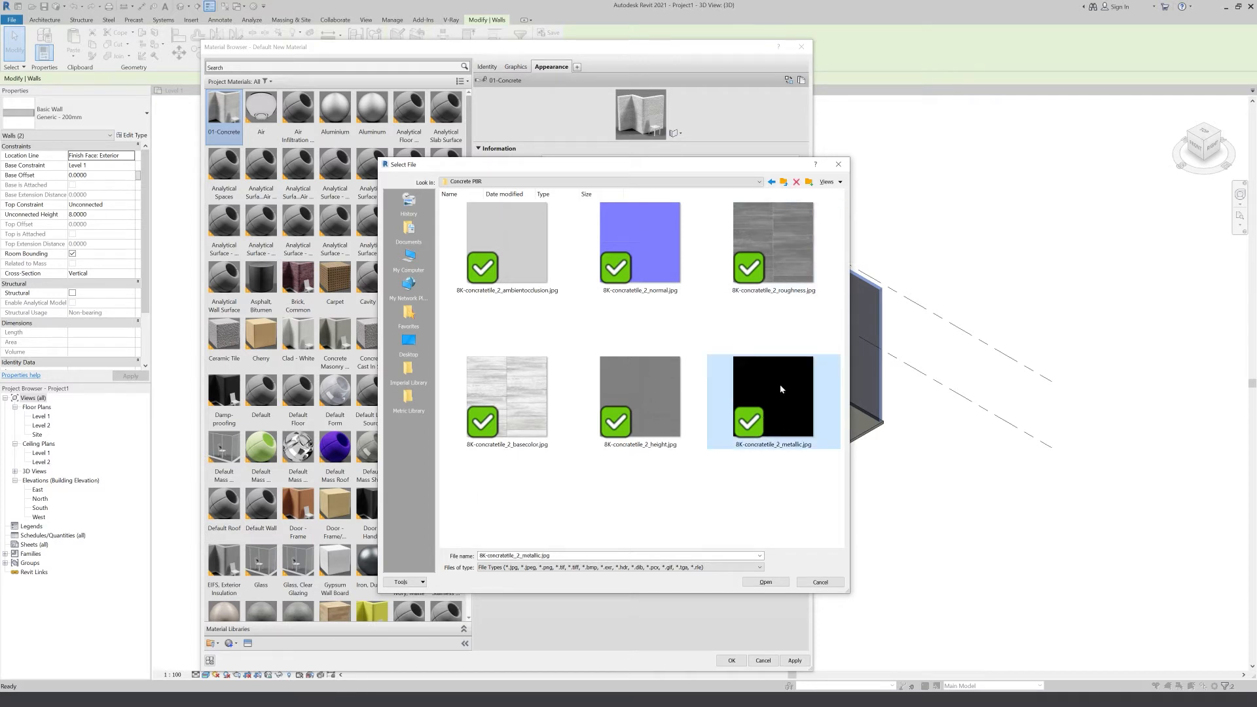
click(766, 582)
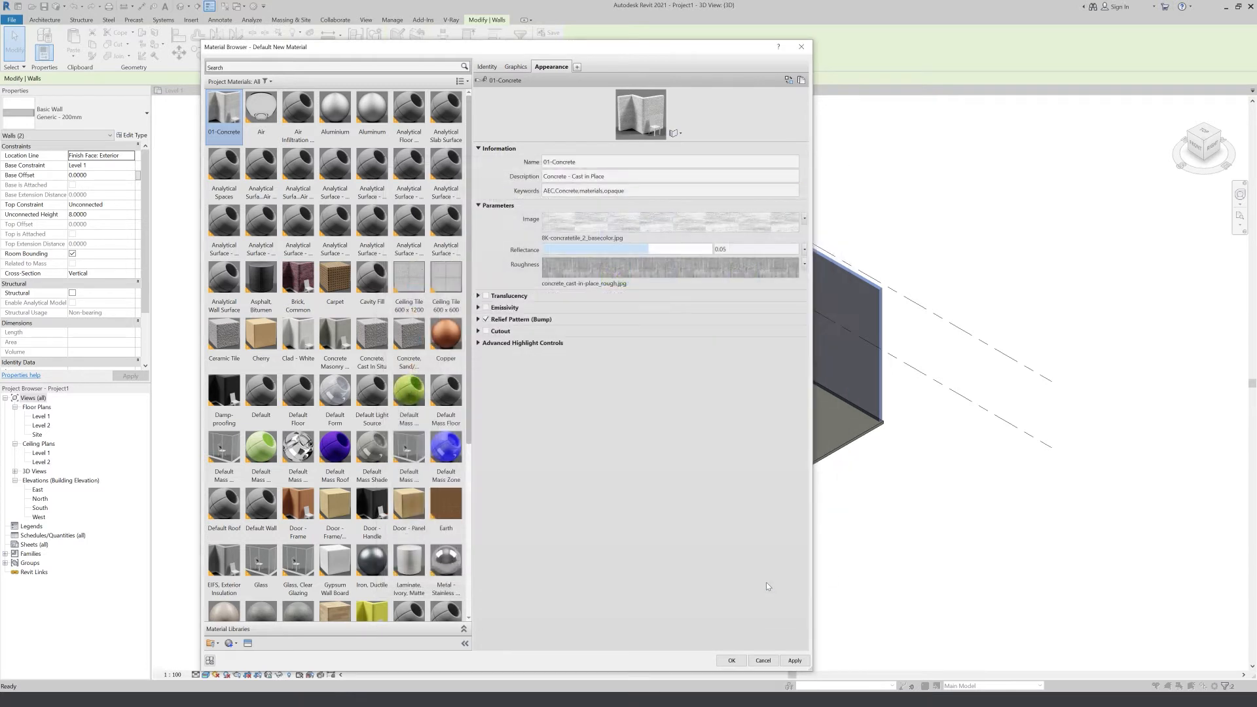
click(569, 271)
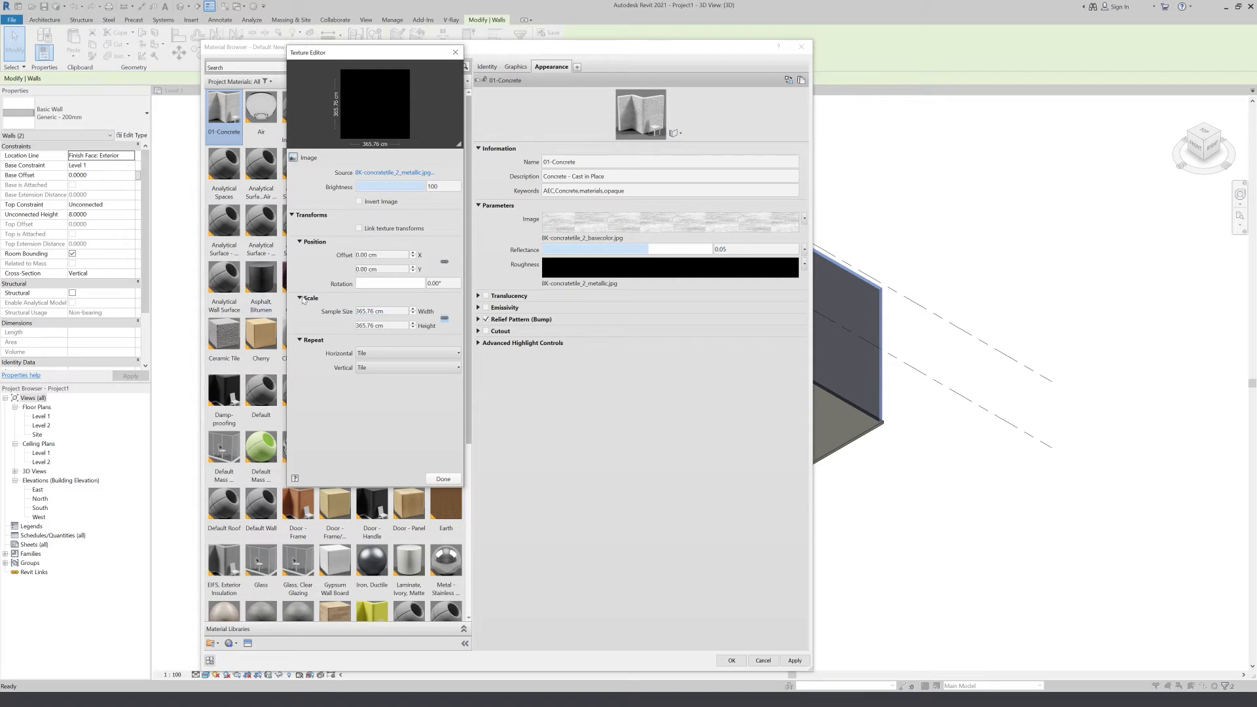
click(442, 480)
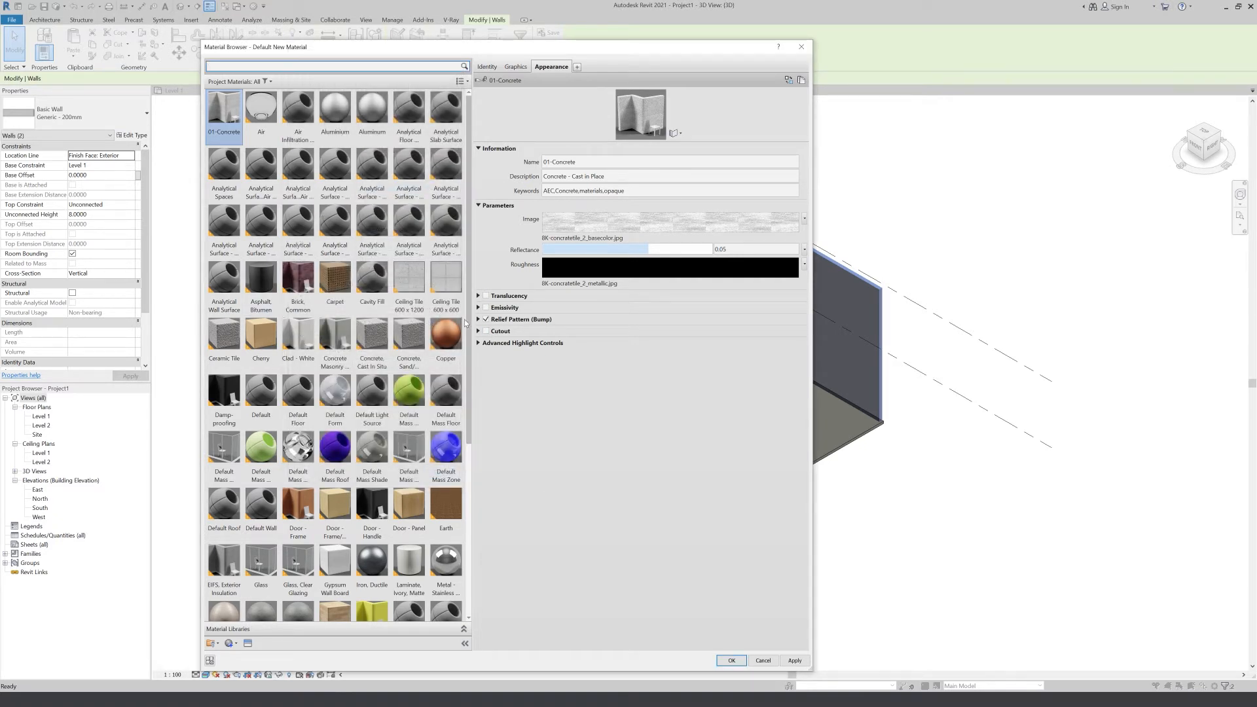
- Replace the relief pattern (bump) image of 01-Concrete with 8K-concretetile_2_normal.jpg from the Concrete PBR folder
click(479, 320)
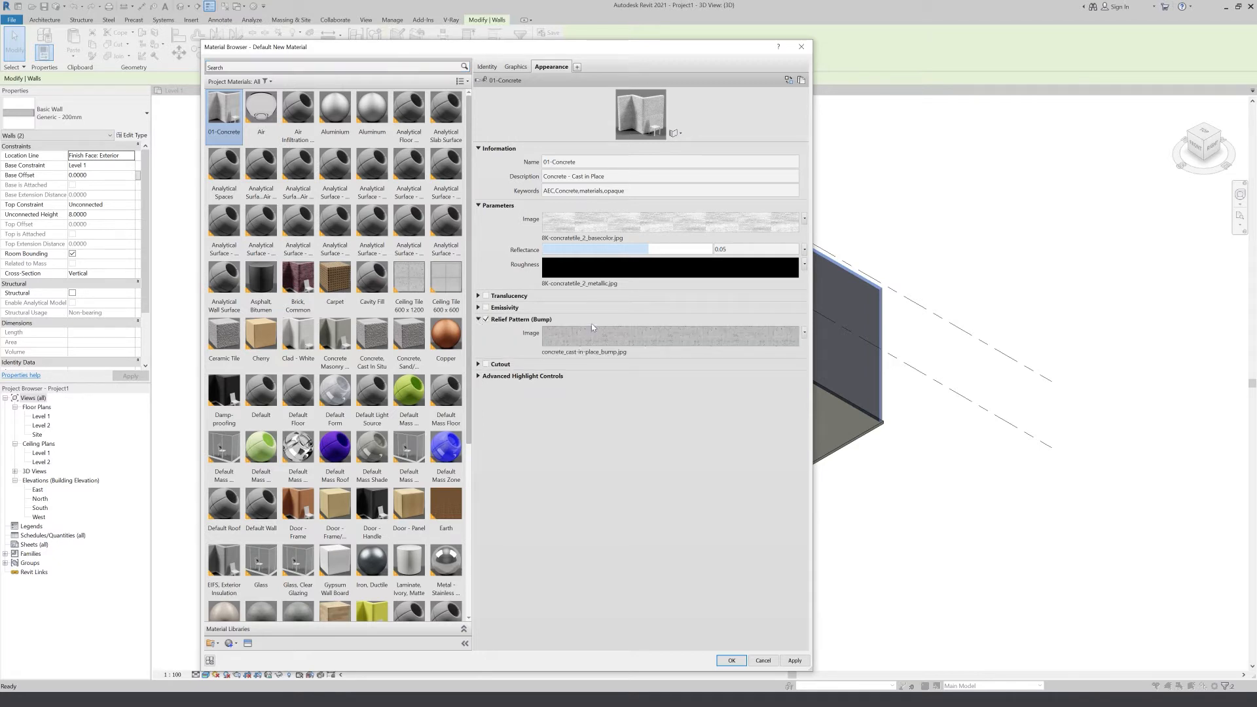
click(585, 352)
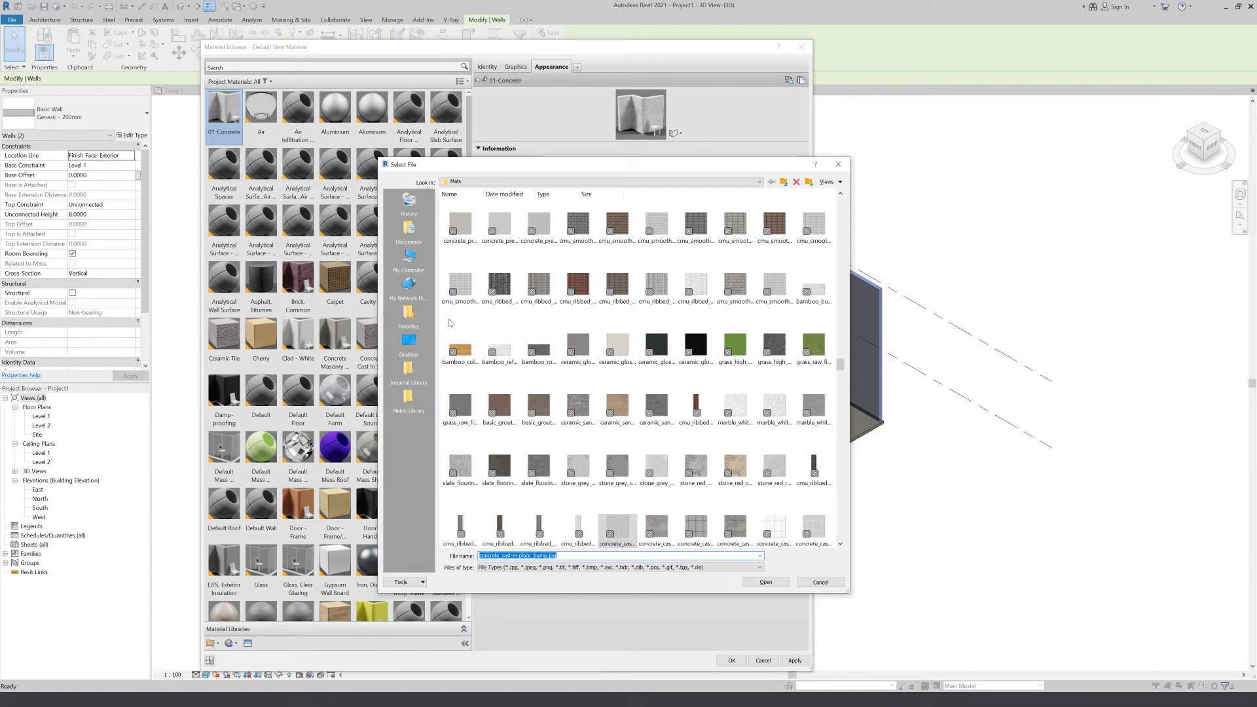
click(417, 341)
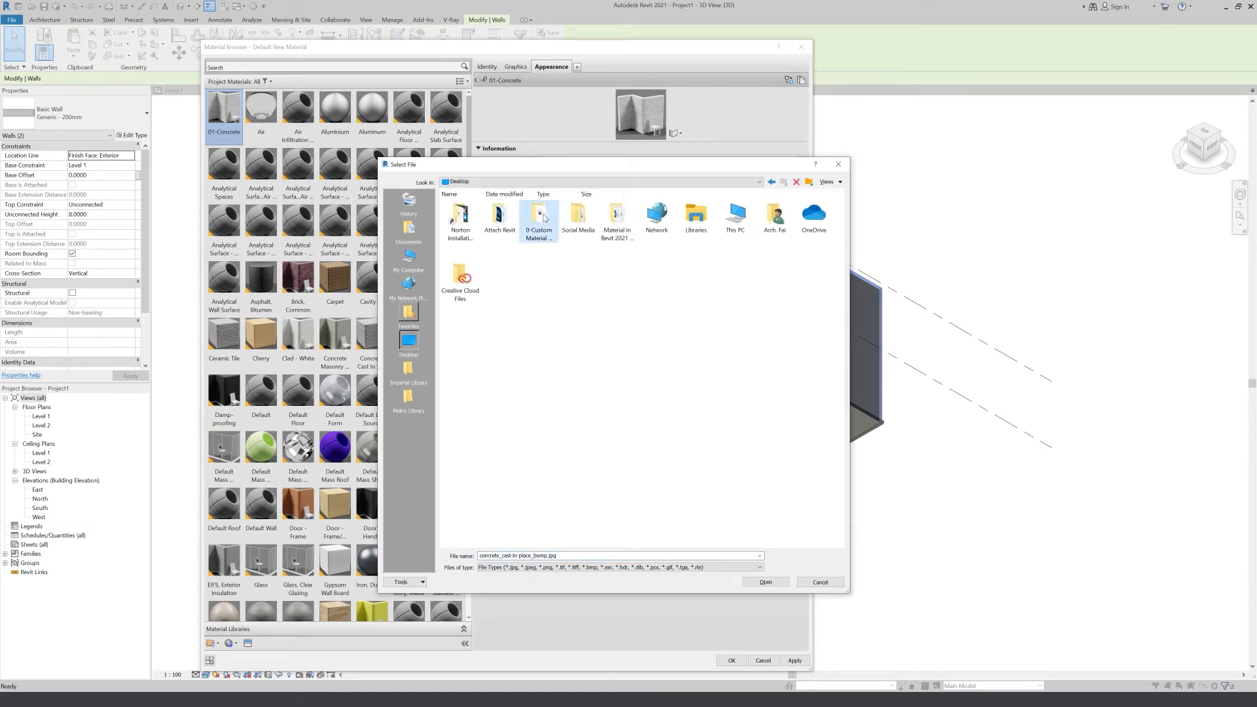
double_click(543, 218)
double_click(502, 220)
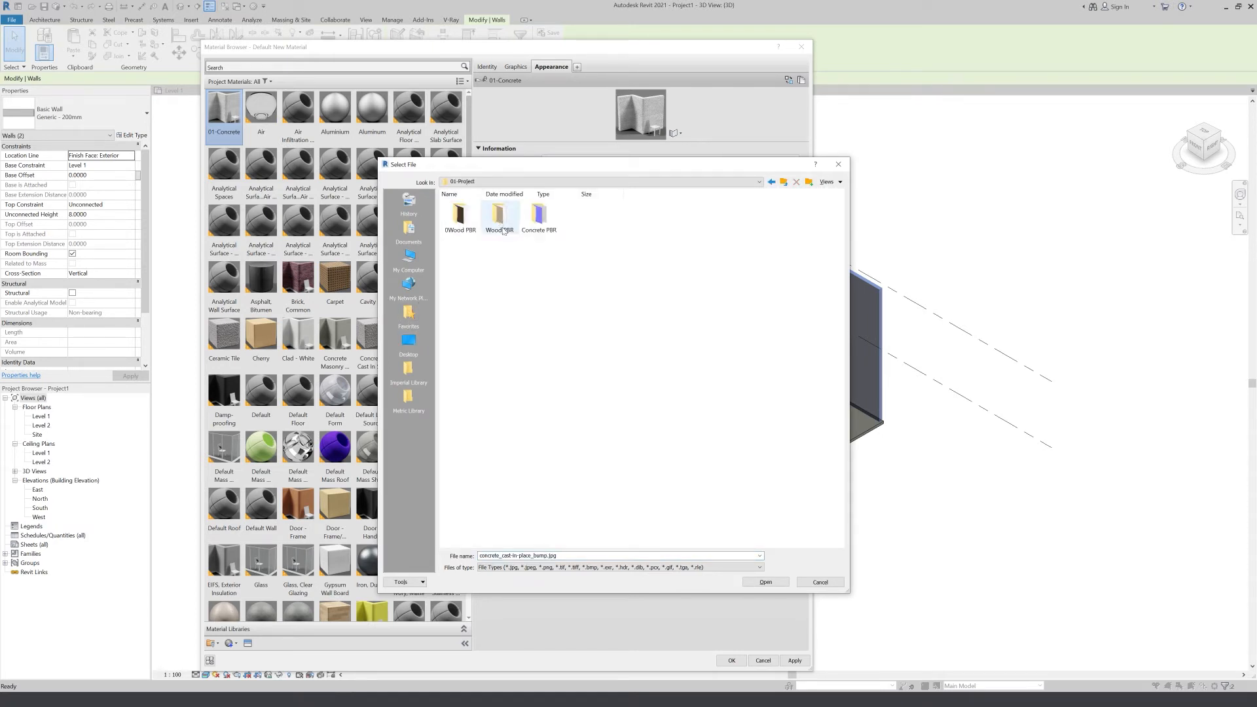
double_click(539, 219)
right_click(563, 280)
mouse_move(586, 284)
click(694, 292)
click(645, 260)
click(766, 582)
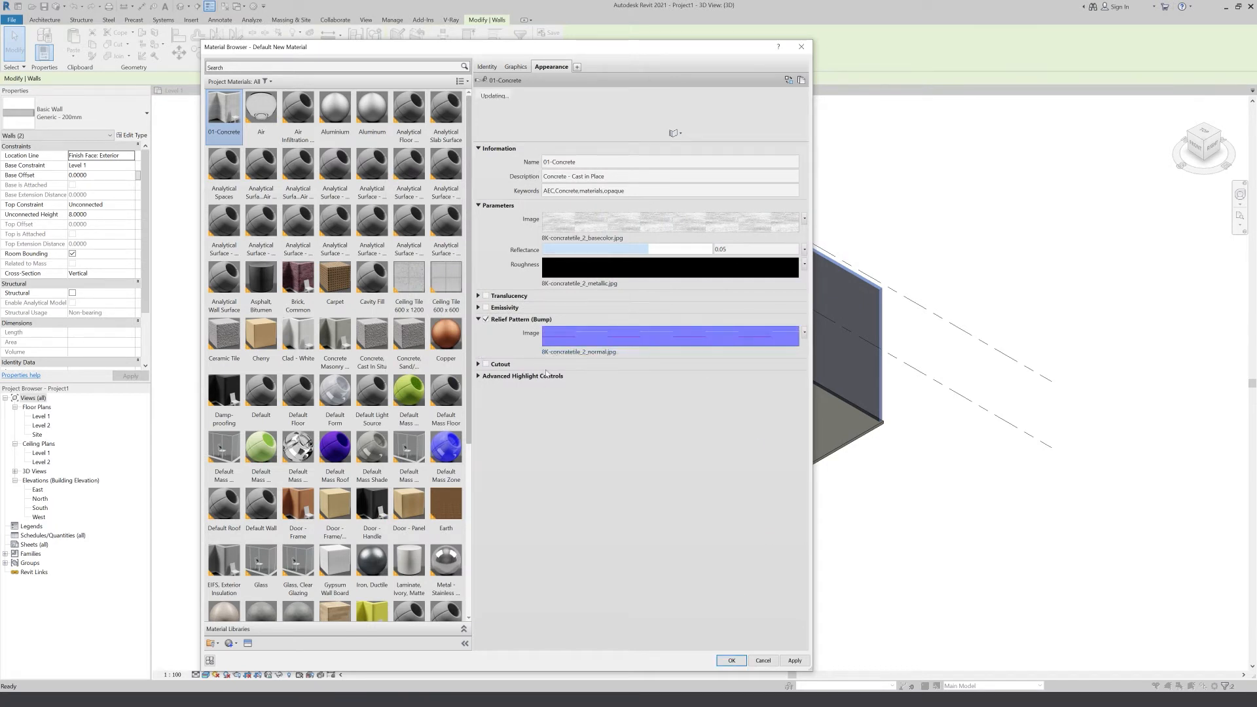
- Set the data type of the relief pattern's texture to Normal Map
click(567, 338)
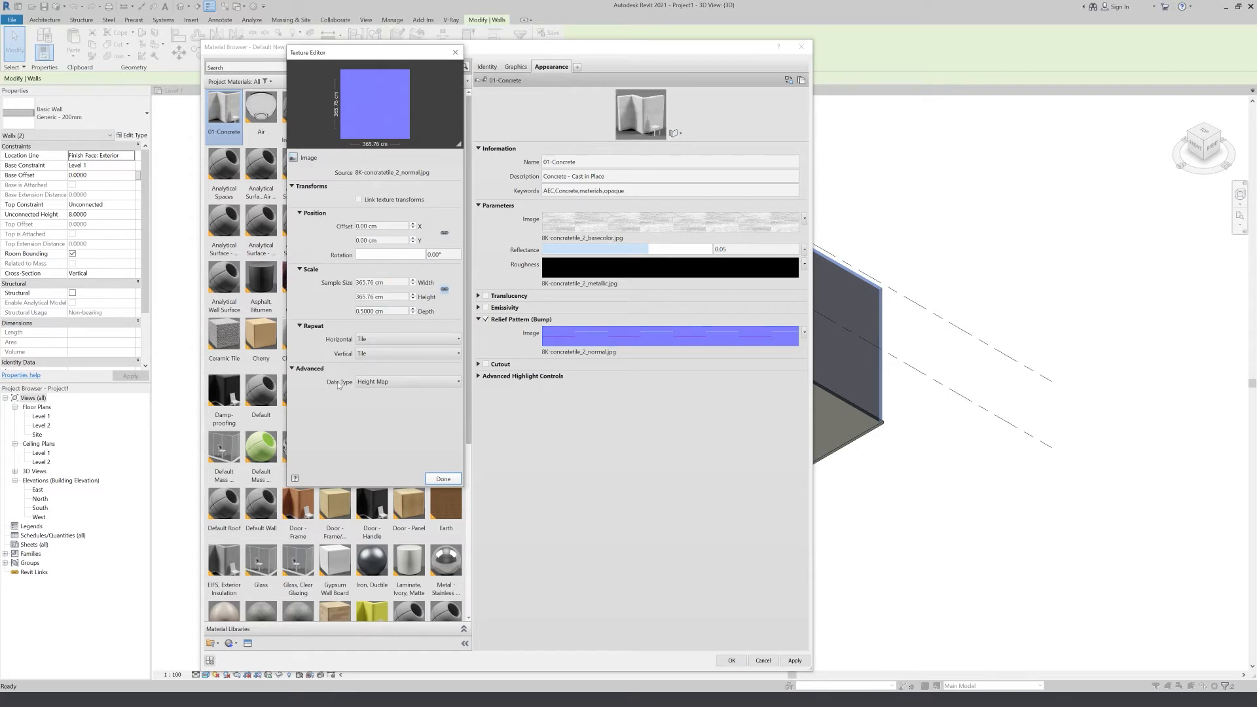
click(374, 383)
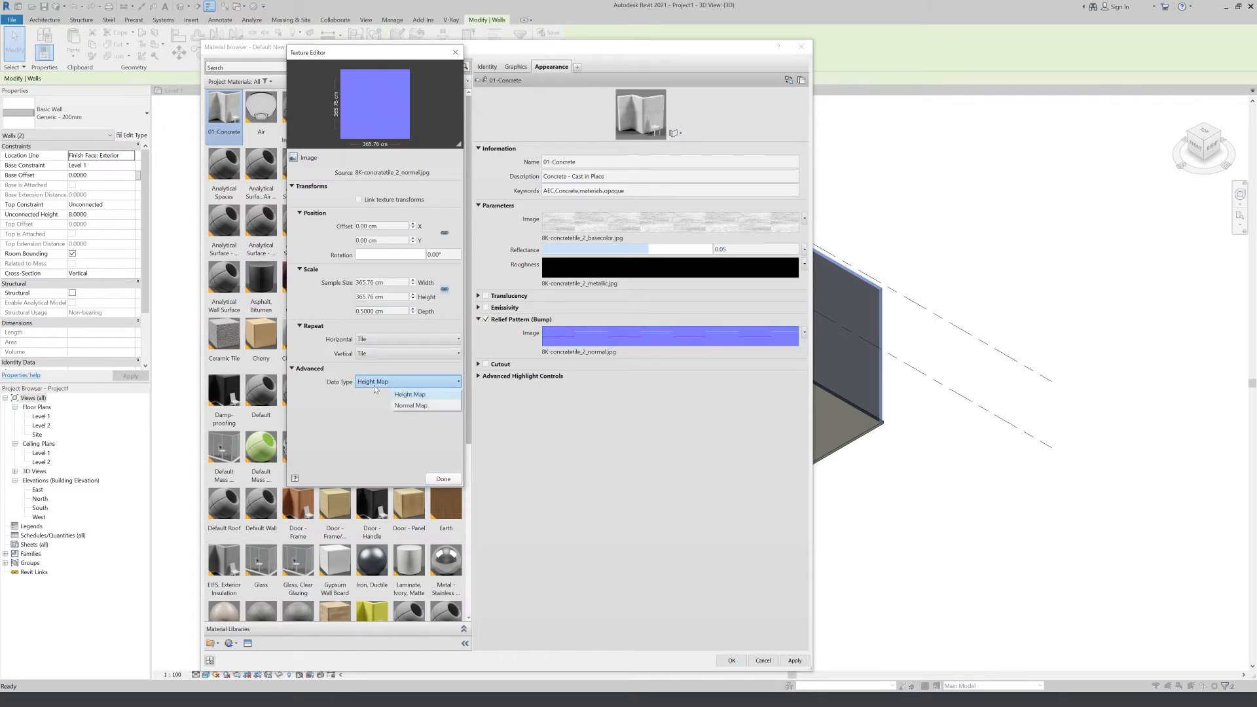
click(423, 406)
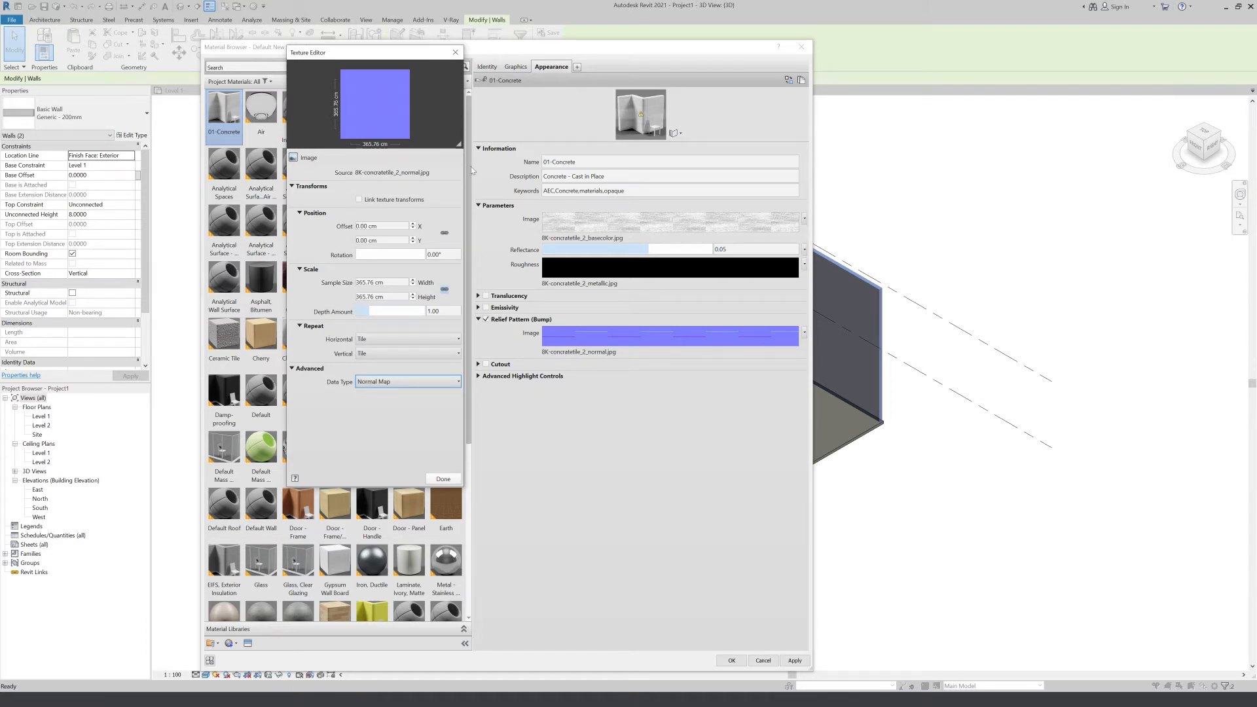
- Enlarge the 01-Concrete appearance preview and go through its scene, environment and render settings options
click(708, 148)
drag(707, 147, 683, 329)
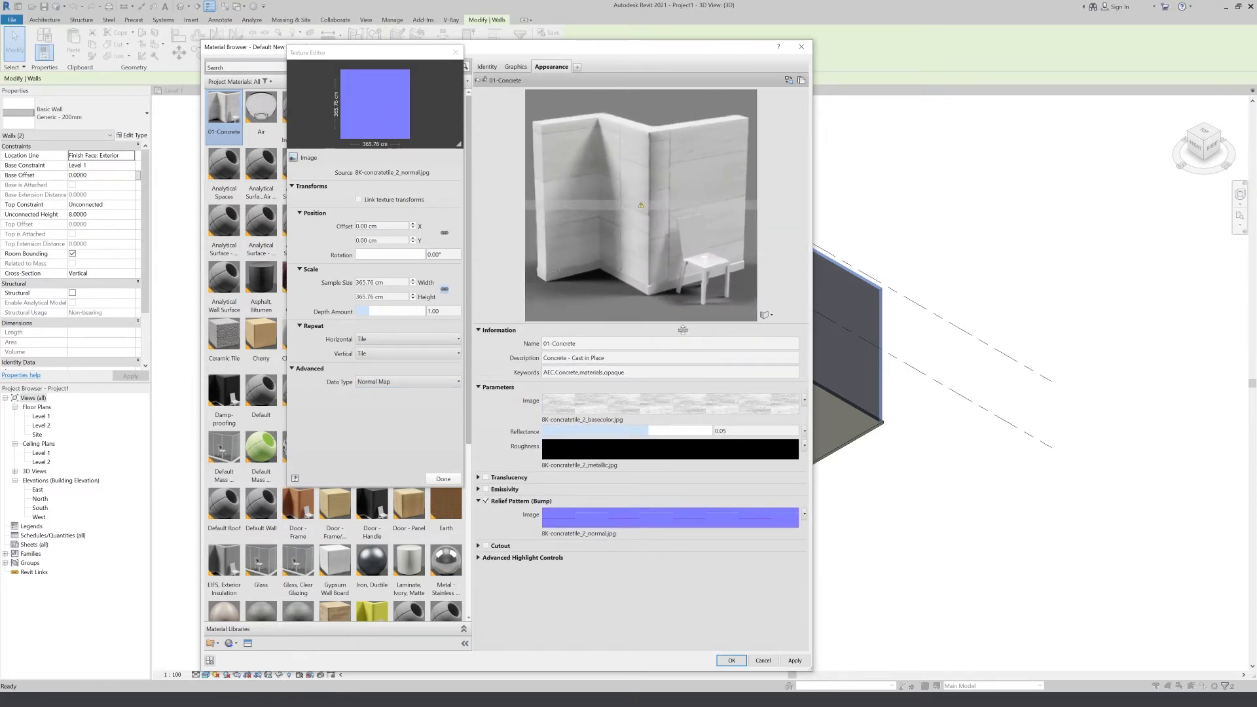
click(767, 315)
mouse_move(765, 335)
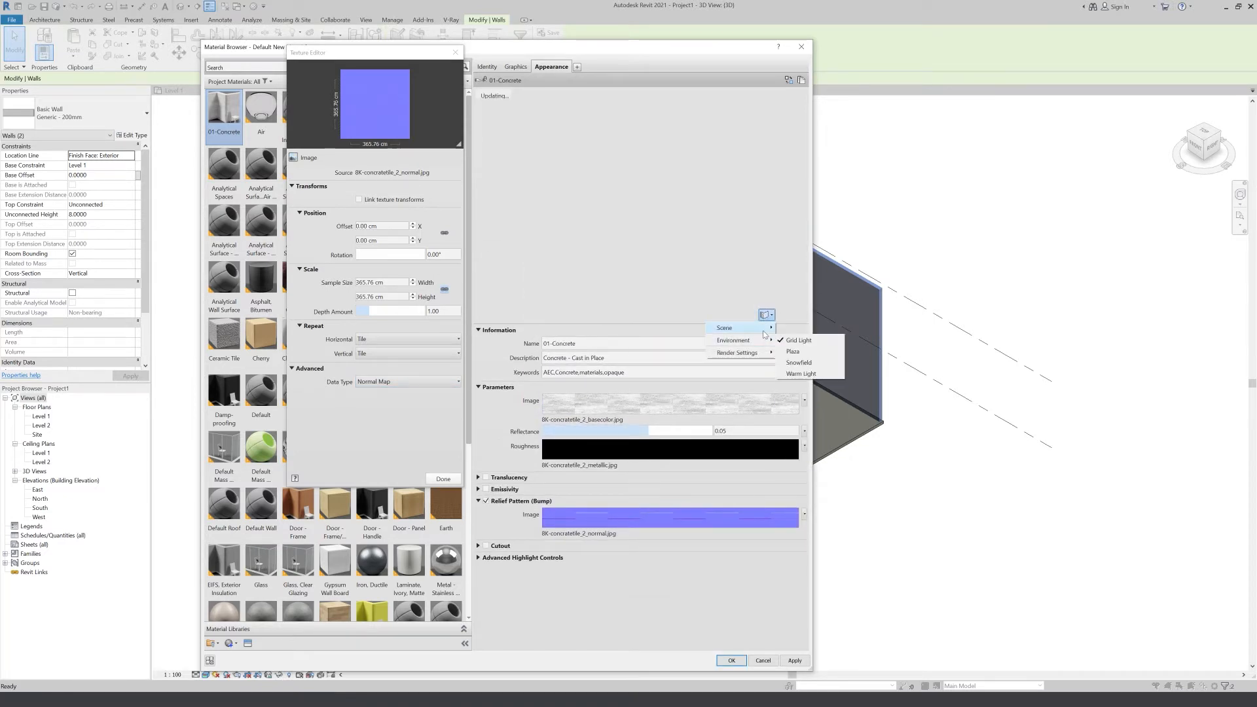
click(806, 439)
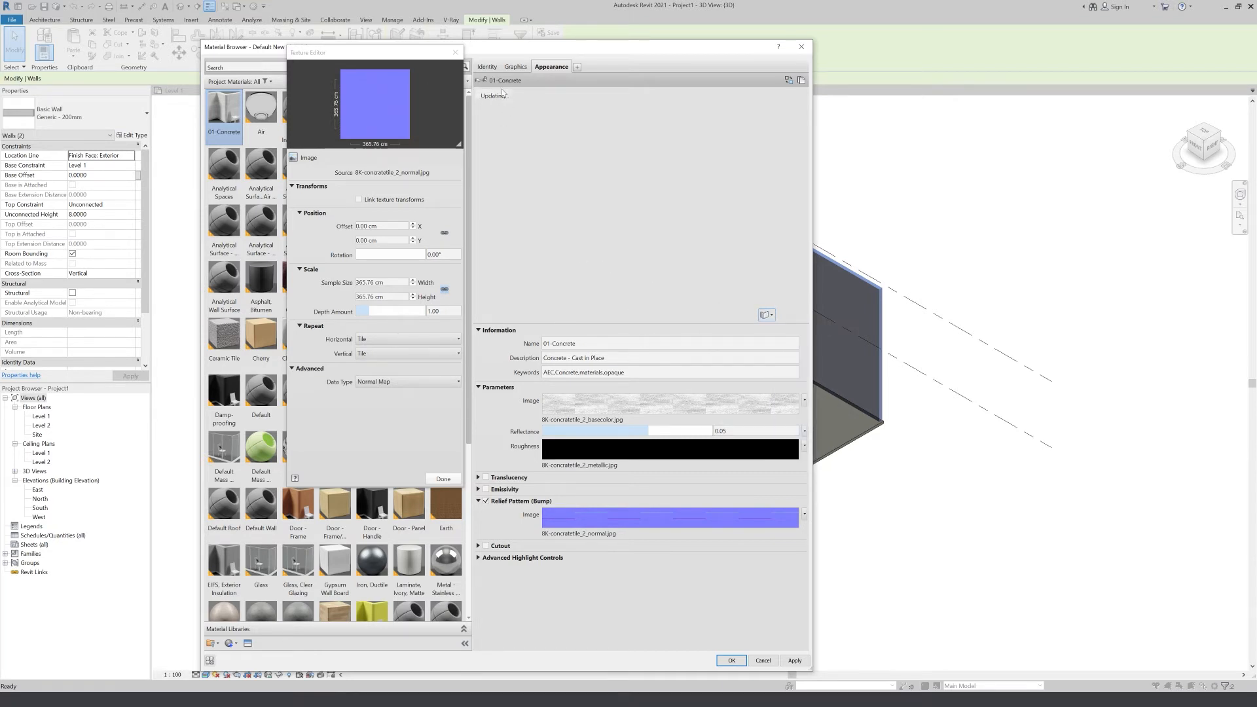
- Set the depth amount of the relief pattern's normal map to about 2.53 and finish editing the texture
click(379, 315)
drag(399, 314, 393, 308)
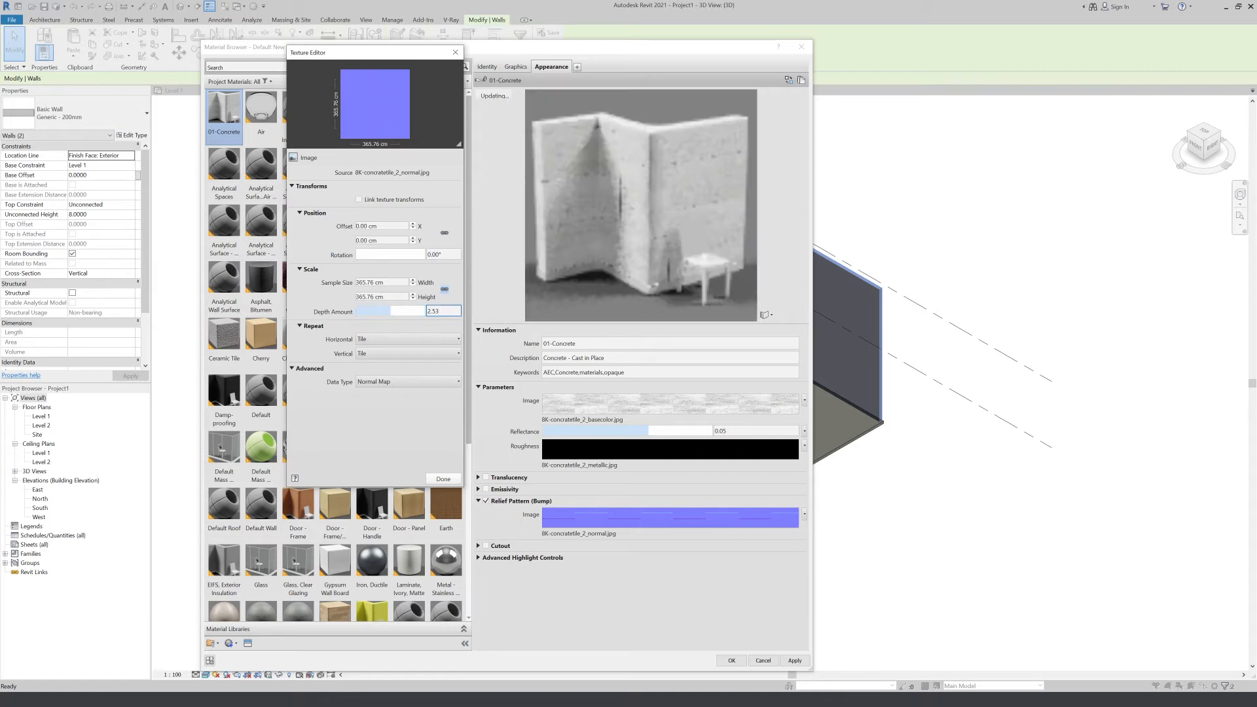
click(443, 479)
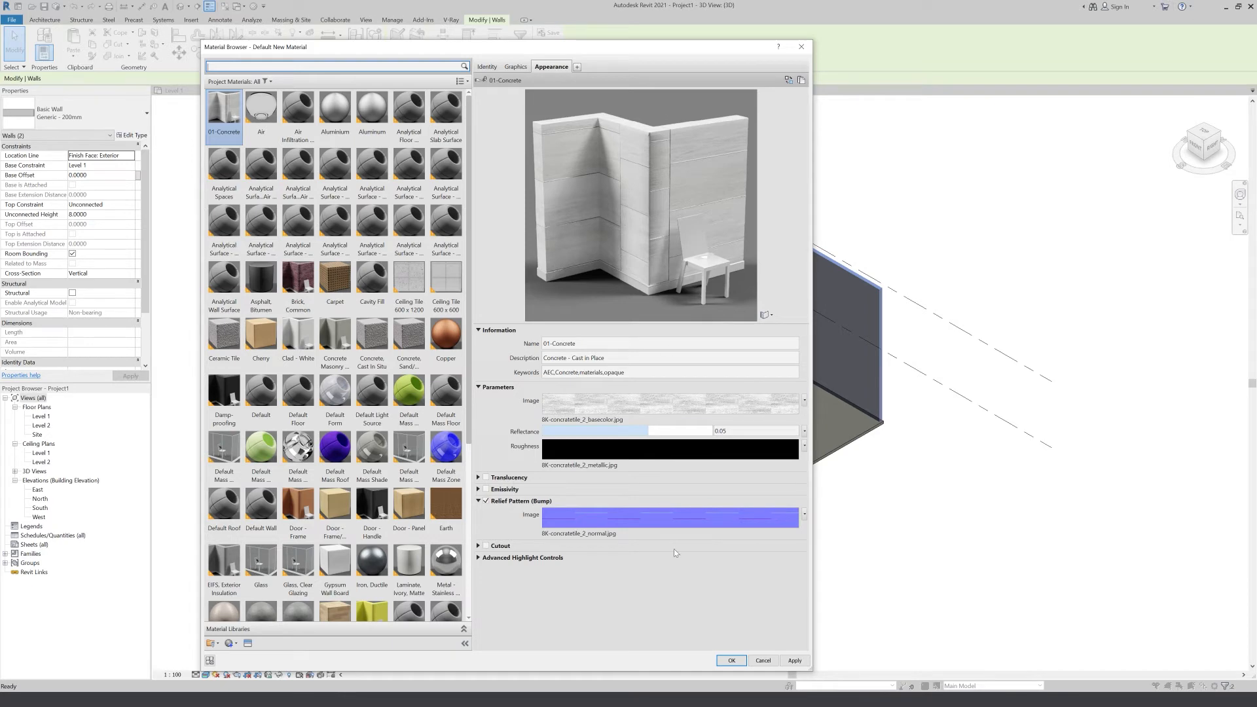
- Accept the 01-Concrete material and the Concrete wall type, then deselect the walls to inspect their texture in 3D
click(731, 661)
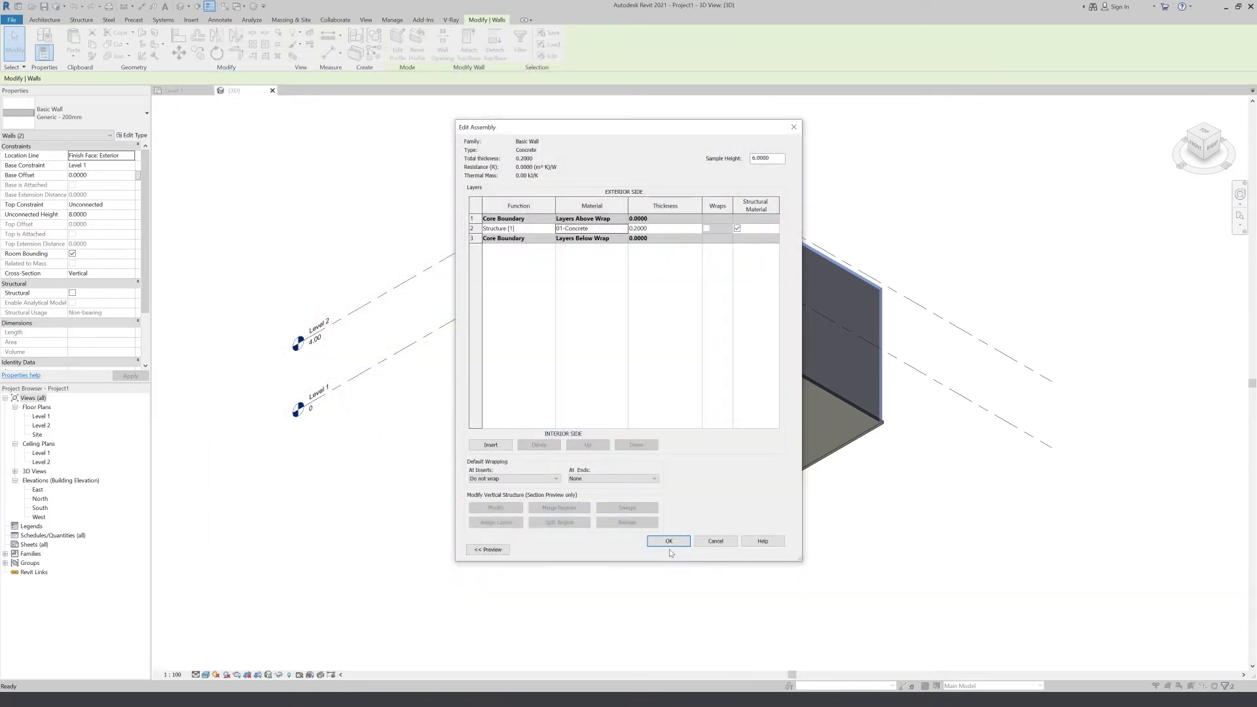
click(669, 541)
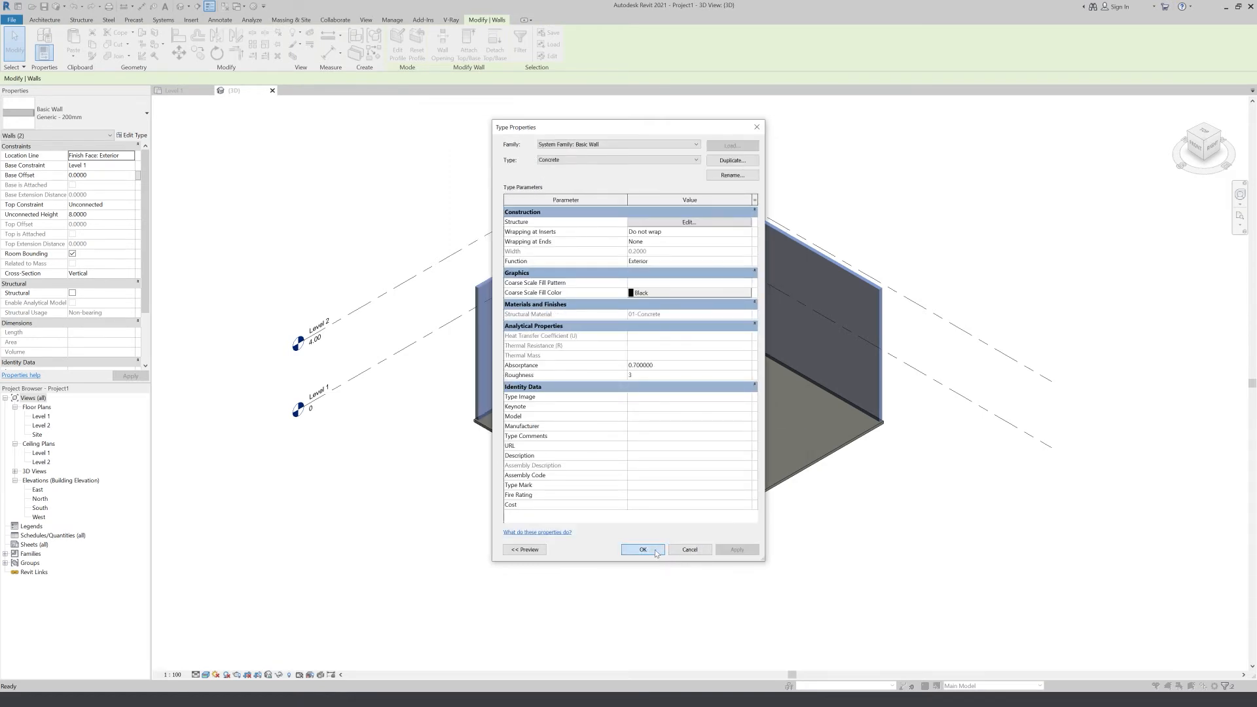
click(650, 552)
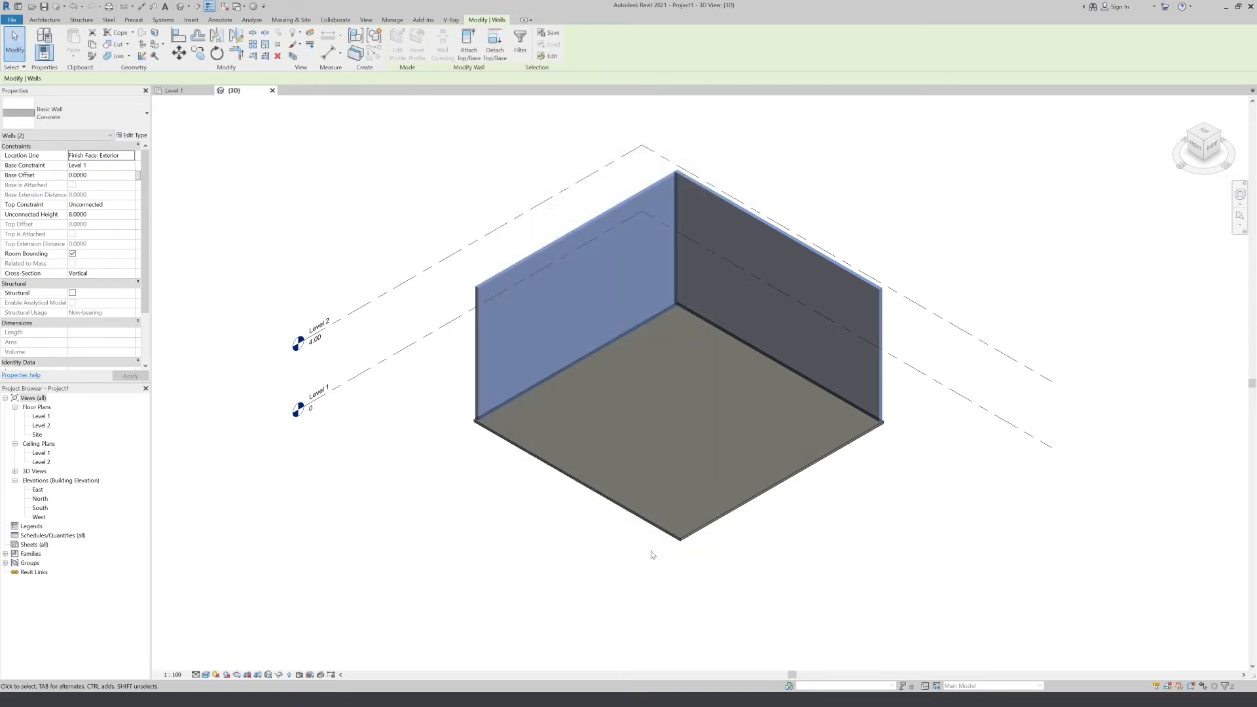
click(608, 559)
scroll(758, 348, up, 5)
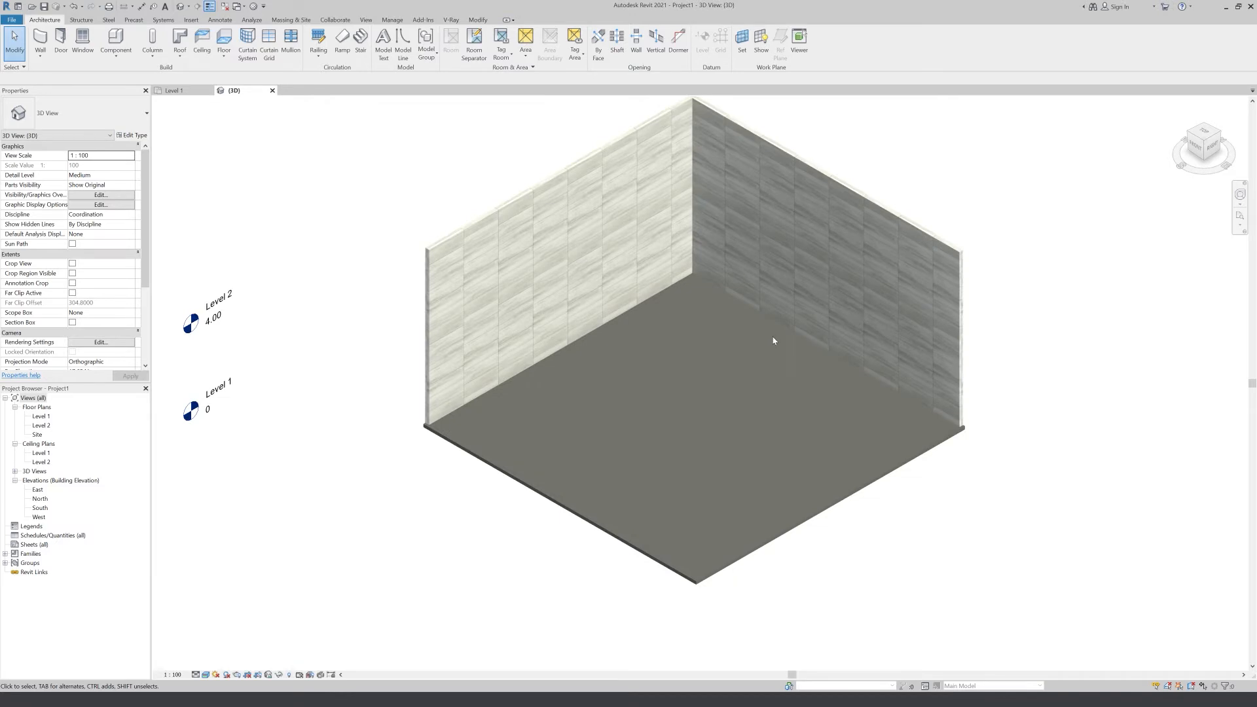
scroll(563, 416, down, 3)
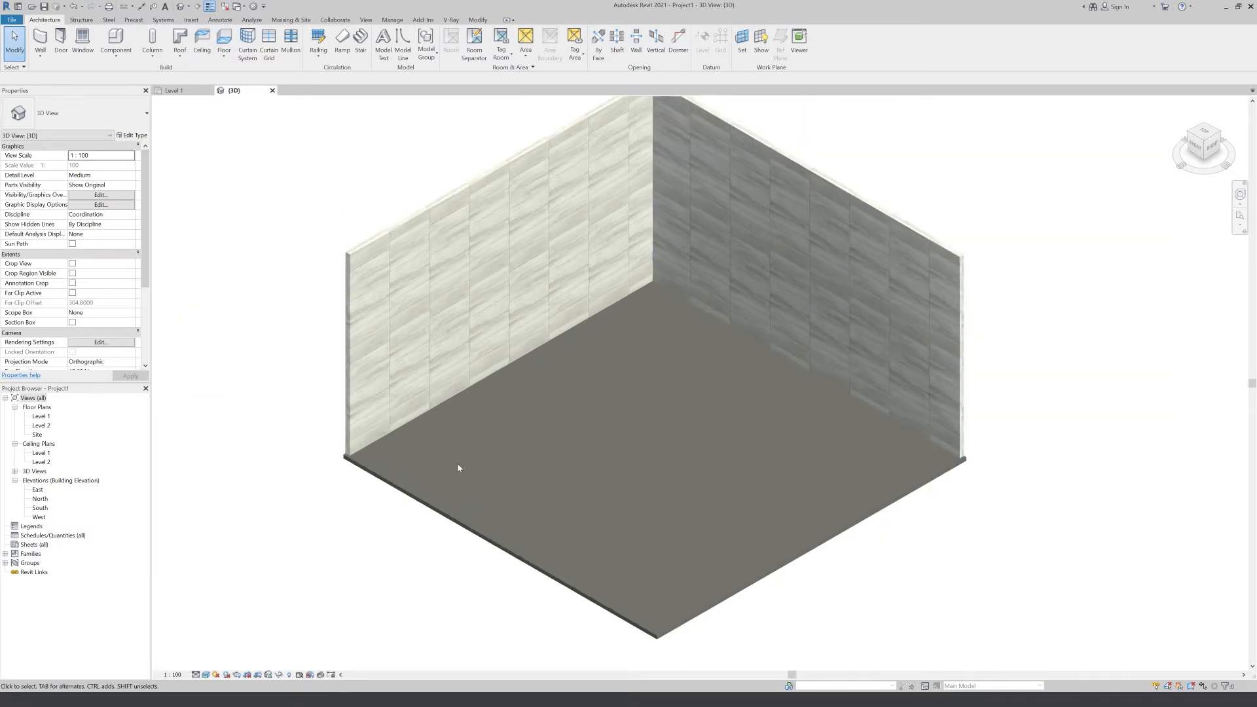
- Duplicate the floor's Generic 150mm type as 02-wood
shift+middle_drag(373, 522, 392, 505)
click(513, 542)
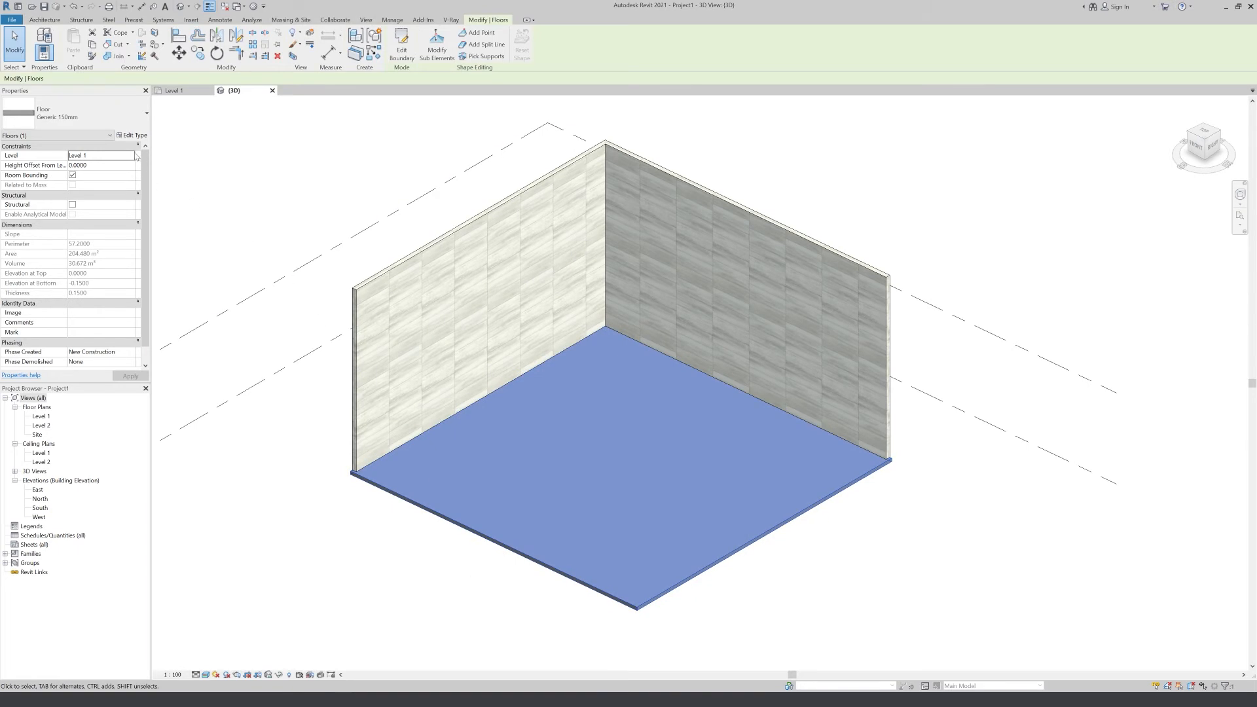
click(132, 135)
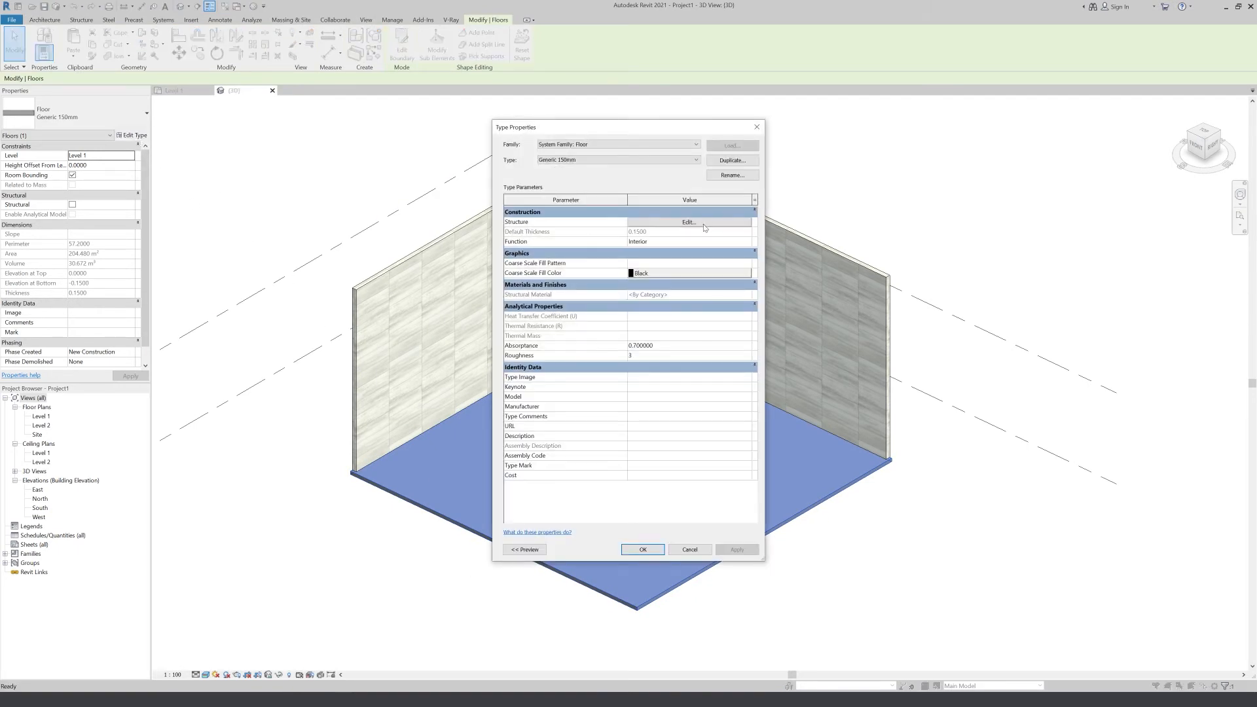
click(732, 160)
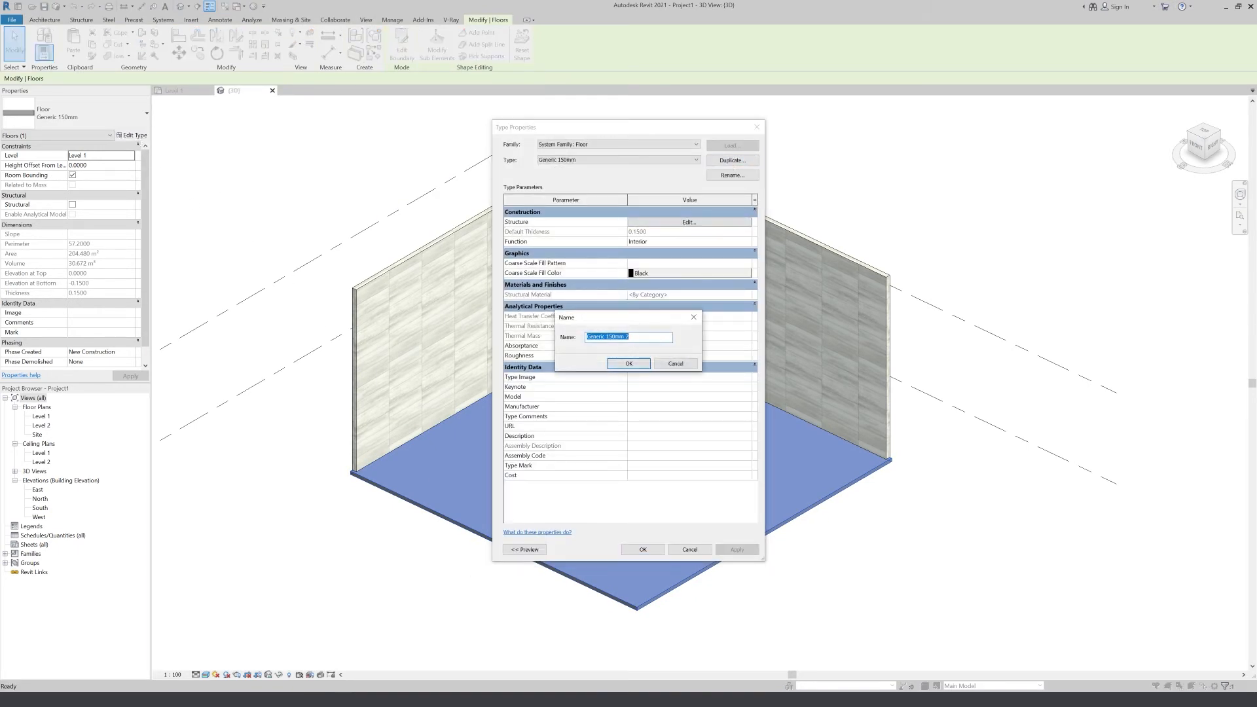
text(01)
text(-wood)
key(Return)
- Create a new material named 02-wood from the material cell of the floor type's Structure layer
click(688, 222)
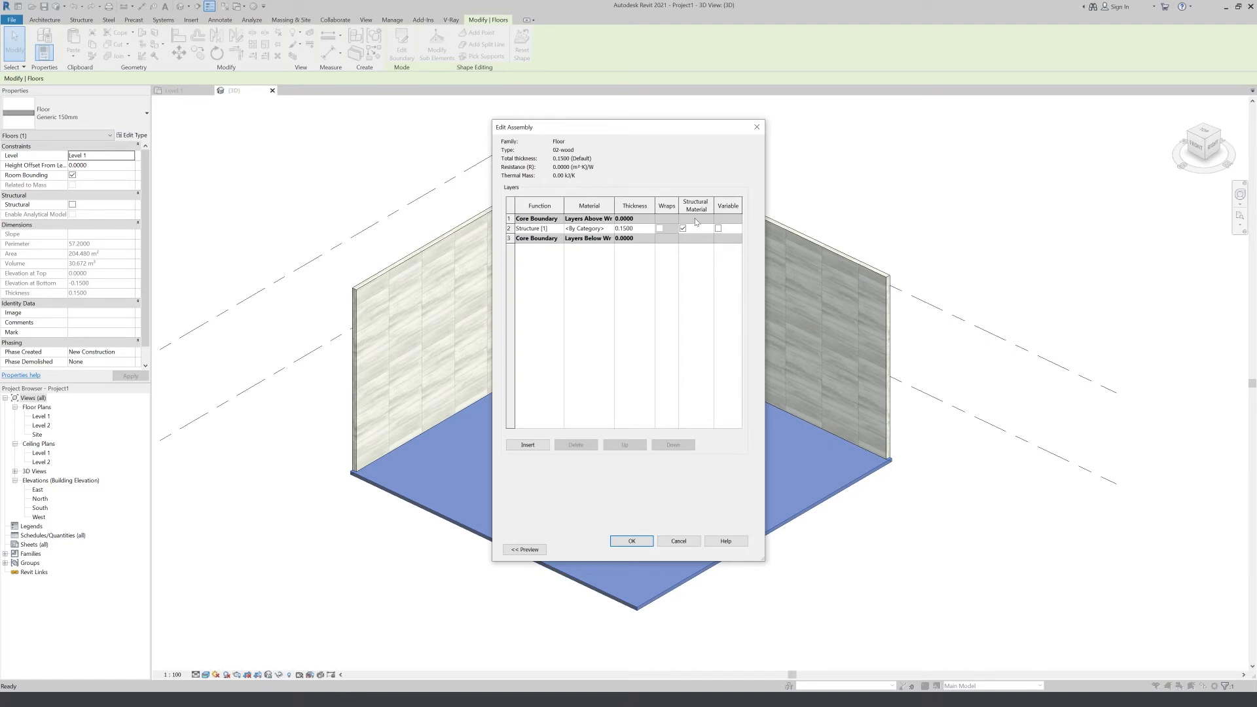
click(611, 231)
click(610, 229)
click(232, 643)
click(252, 656)
right_click(224, 366)
click(243, 382)
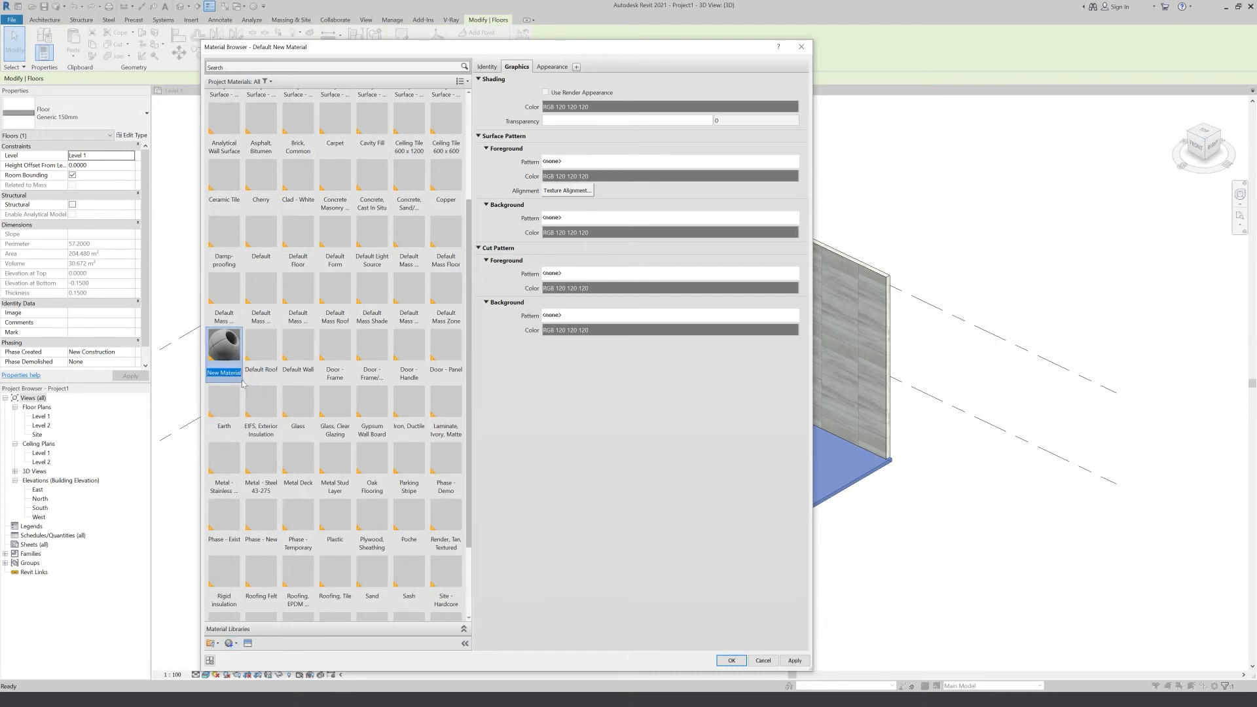
text(02-wood)
key(Return)
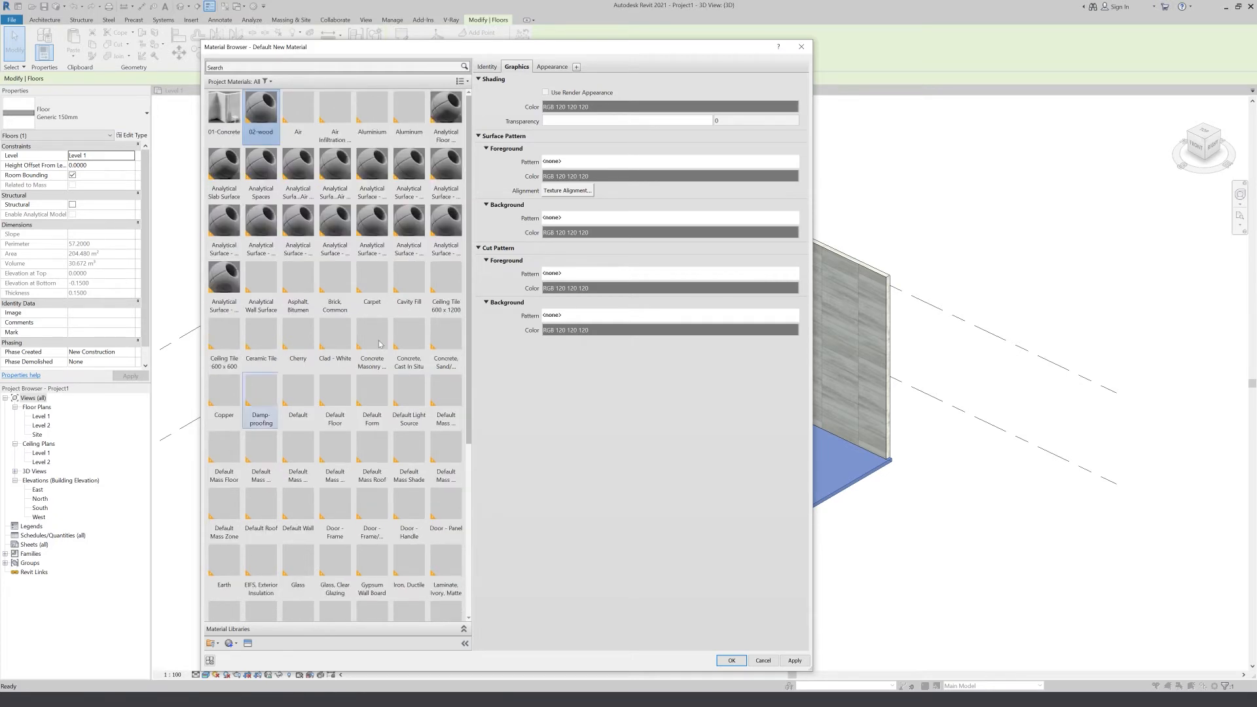
- Replace the 02-wood appearance with Birch - Semigloss from Autodesk Physical Assets, Wood, and duplicate that asset as 02-wood
click(550, 70)
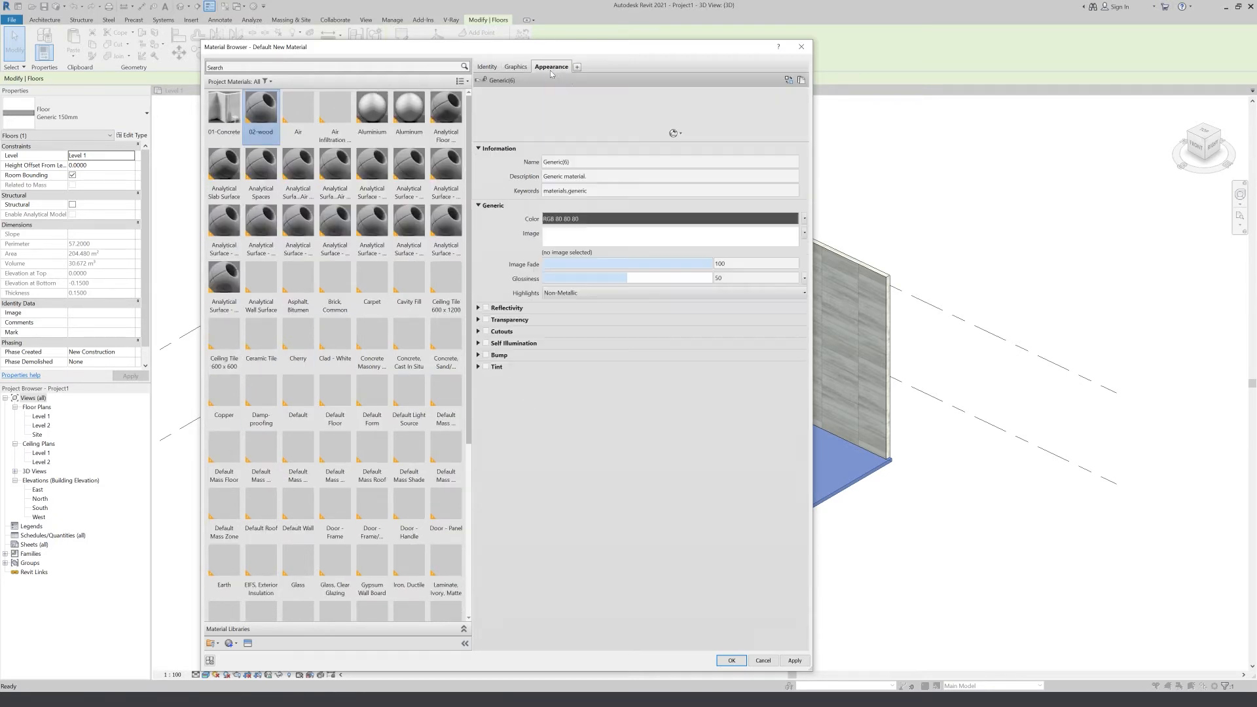
click(789, 80)
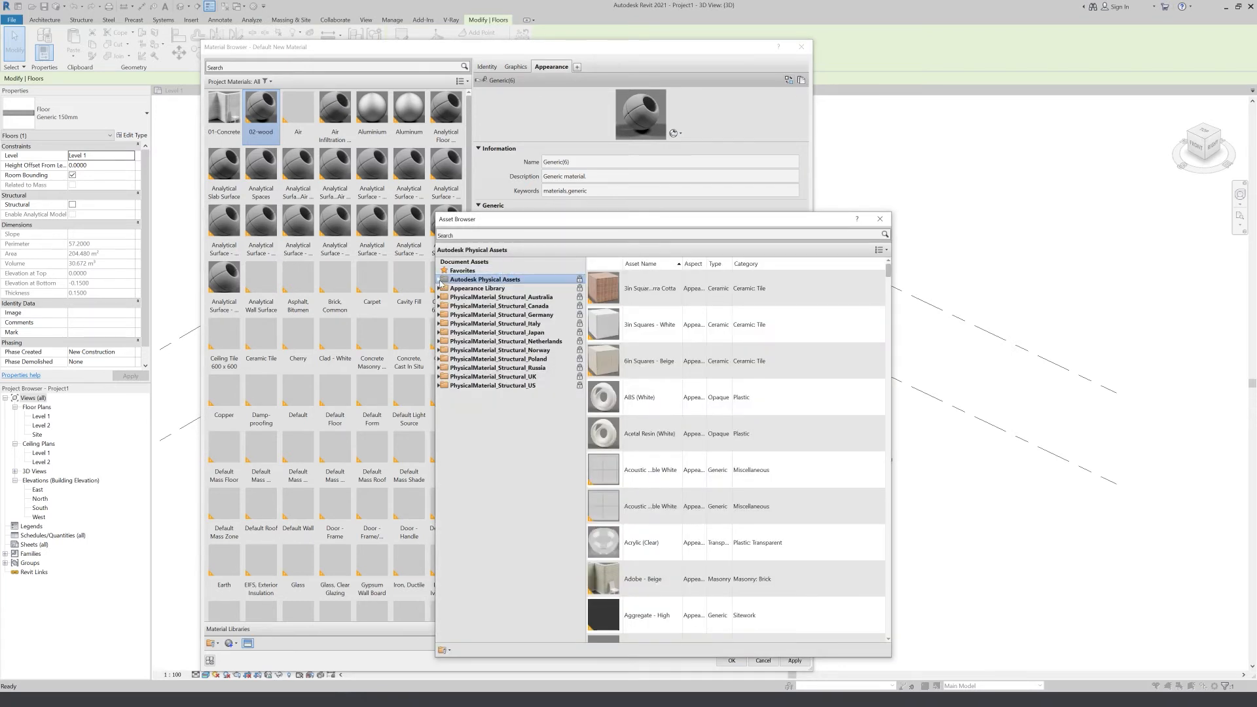
click(439, 281)
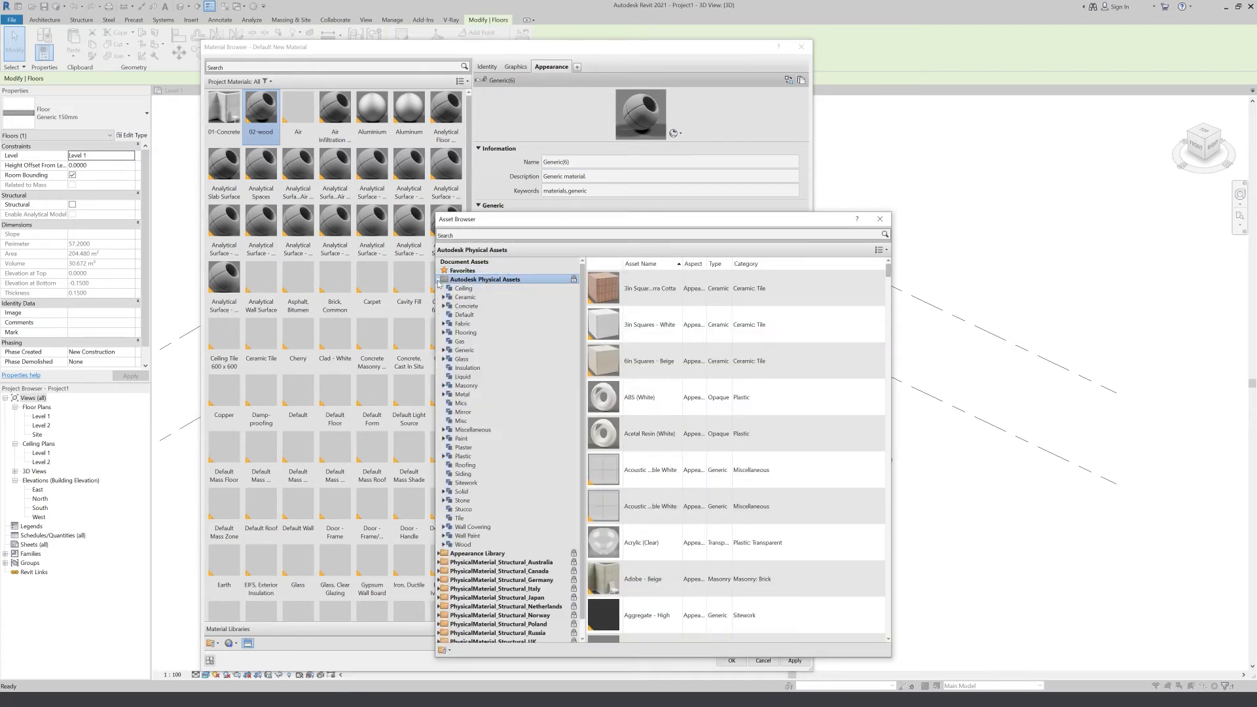
click(462, 544)
click(444, 545)
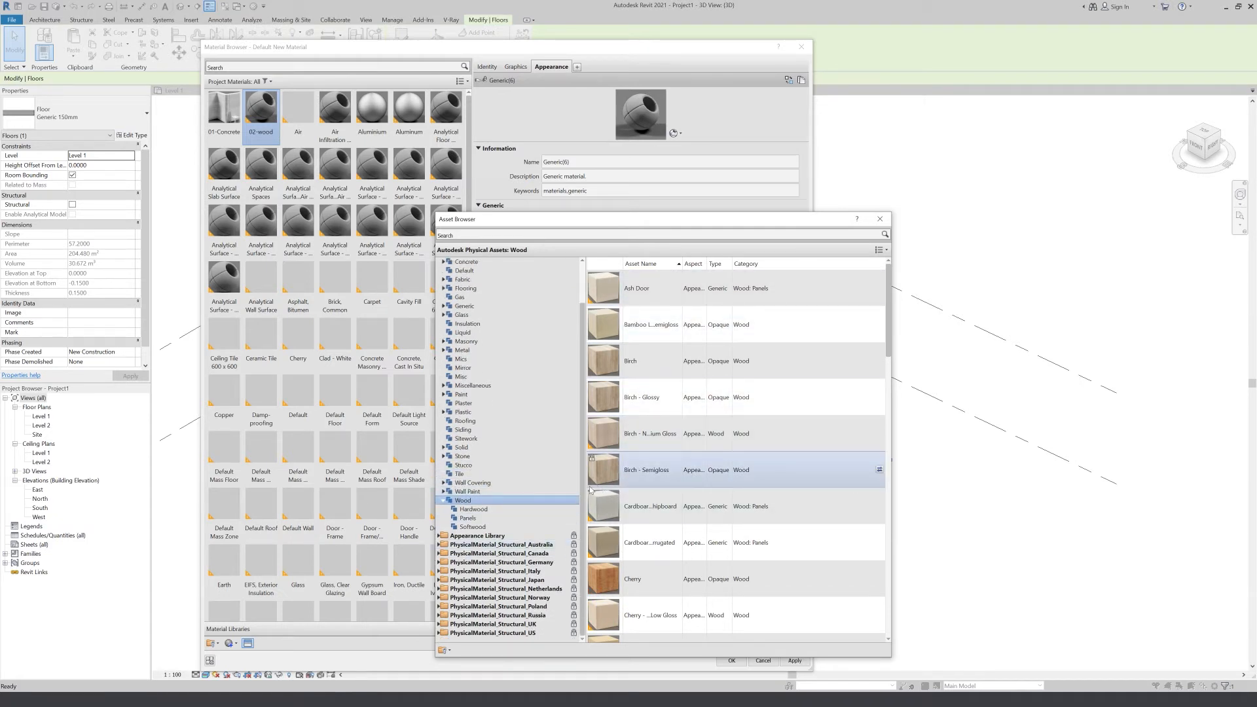
click(879, 471)
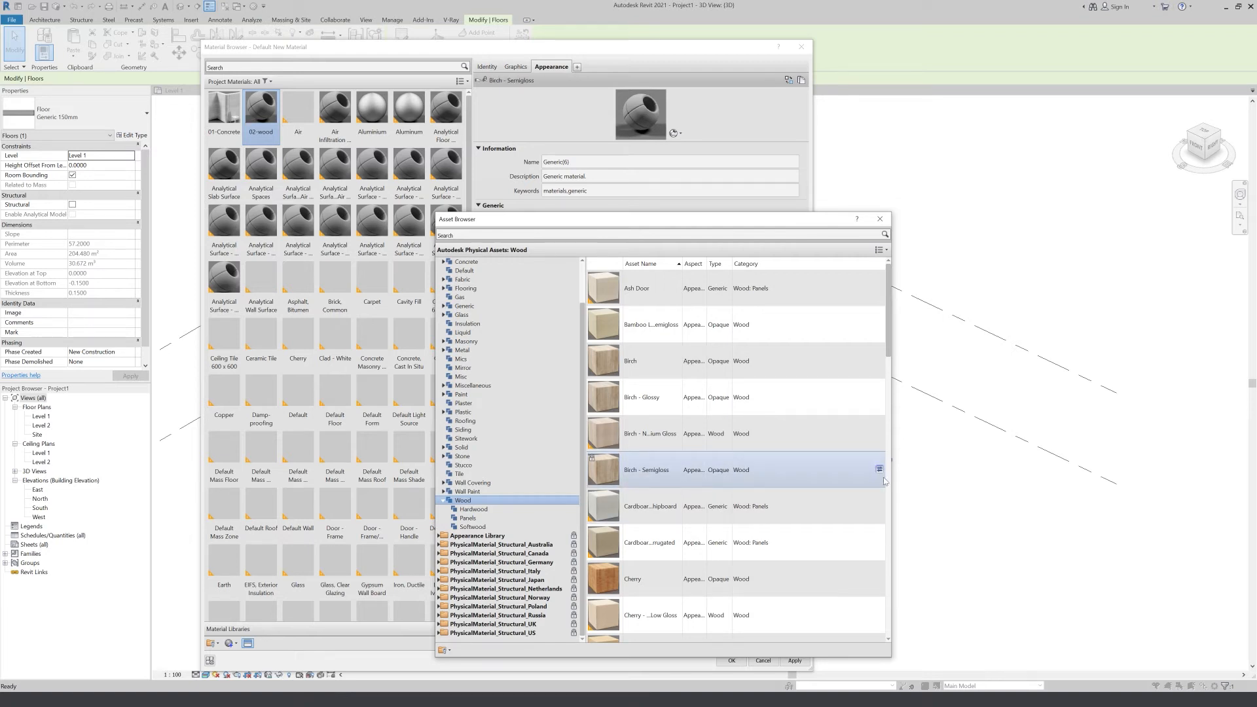
click(880, 219)
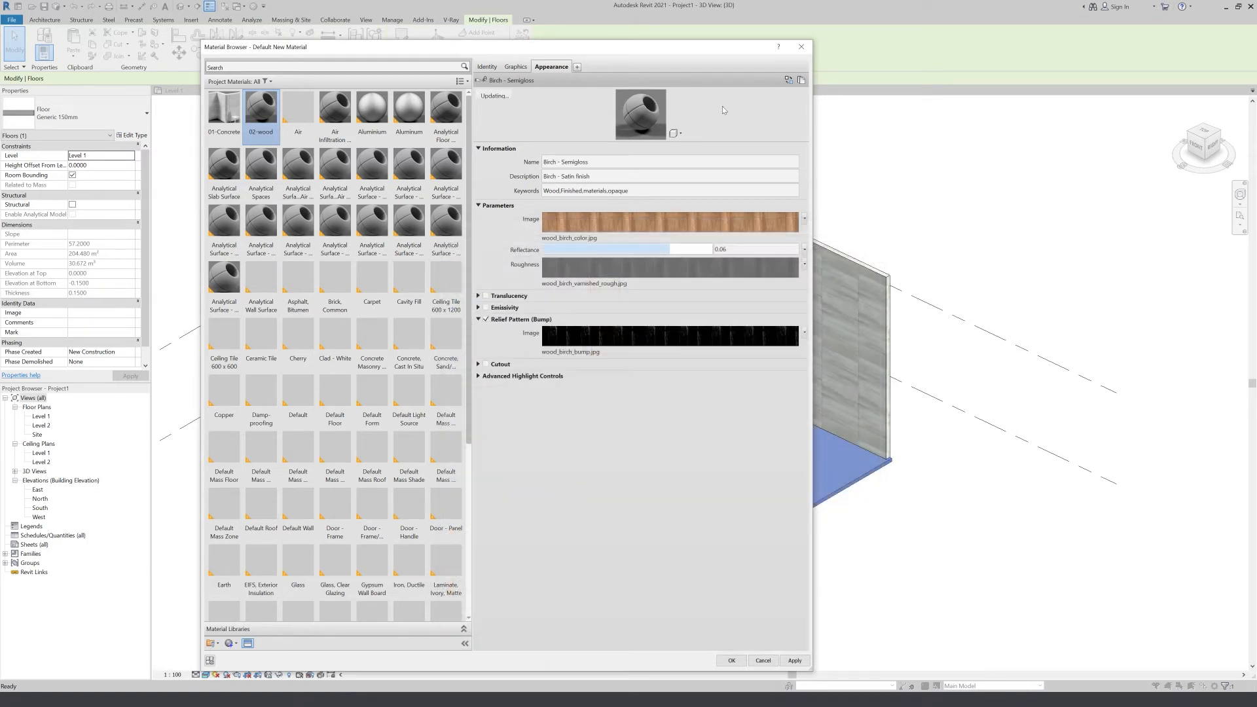
click(802, 80)
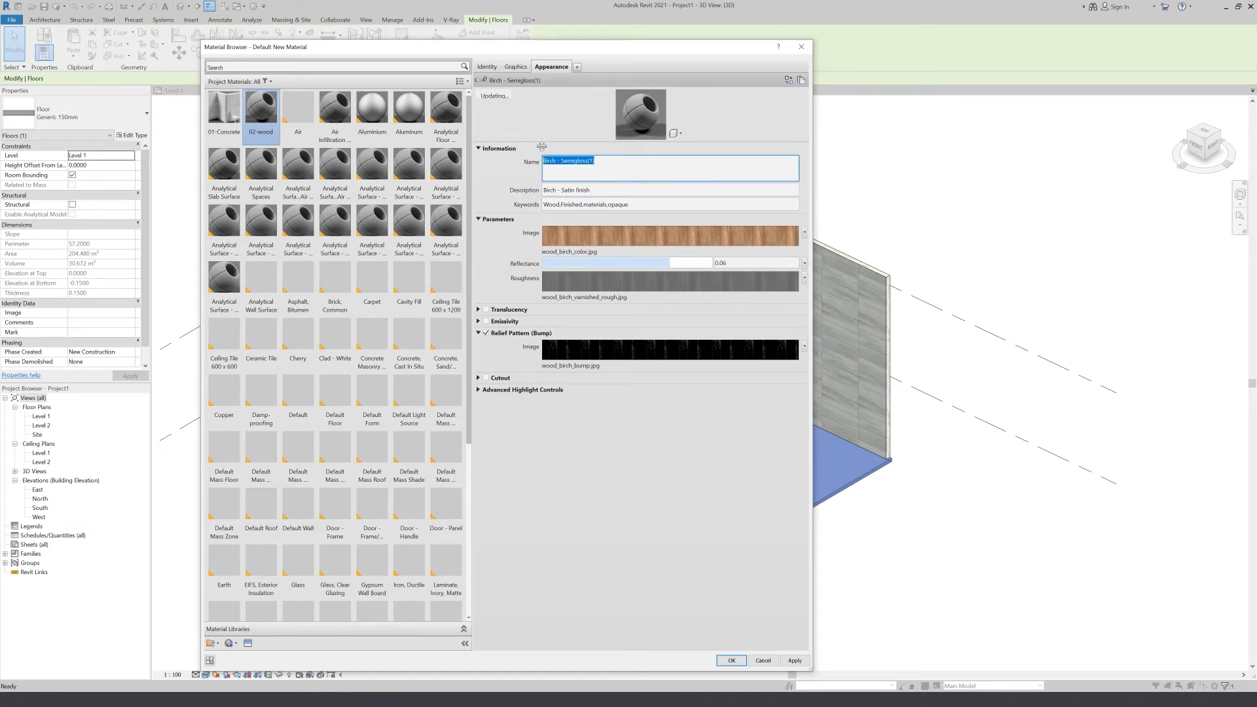
text(02-wood)
- Replace the color image of 02-wood with 4K-wood_frame_7_basecolor.png from Desktop, 0-Custom Material in Revit, 01-Project, 0Wood PBR
click(559, 231)
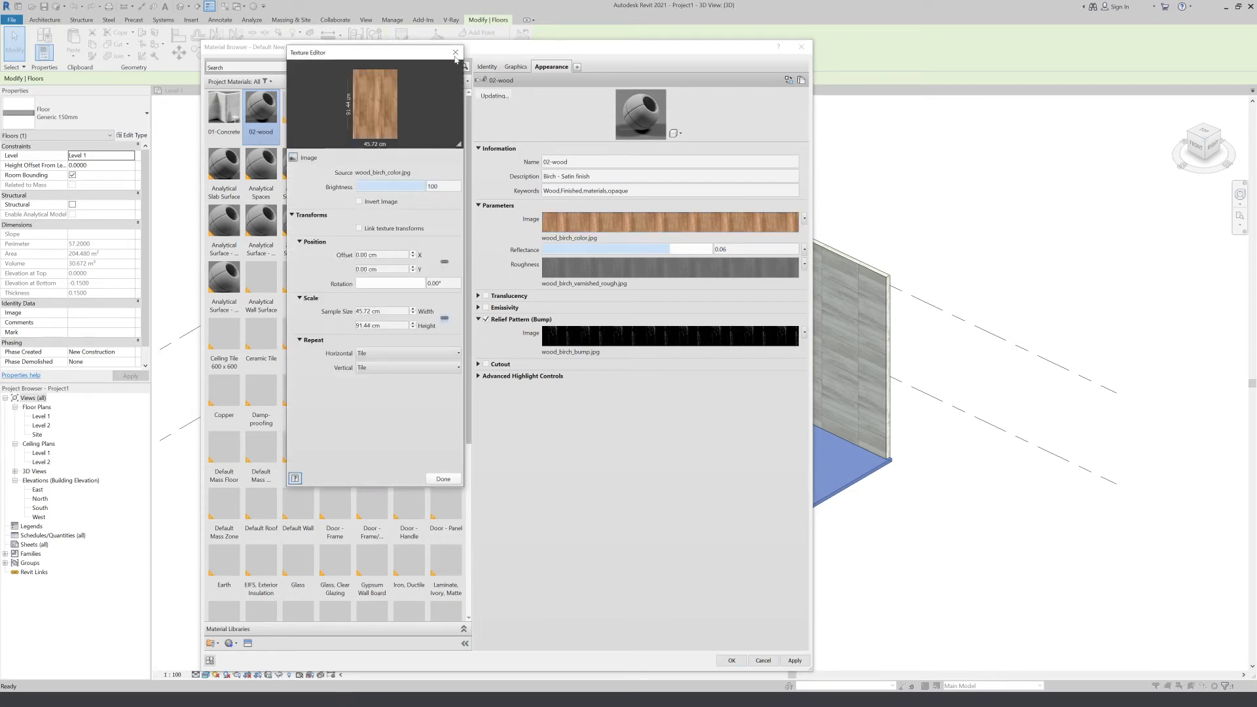
click(378, 173)
click(408, 341)
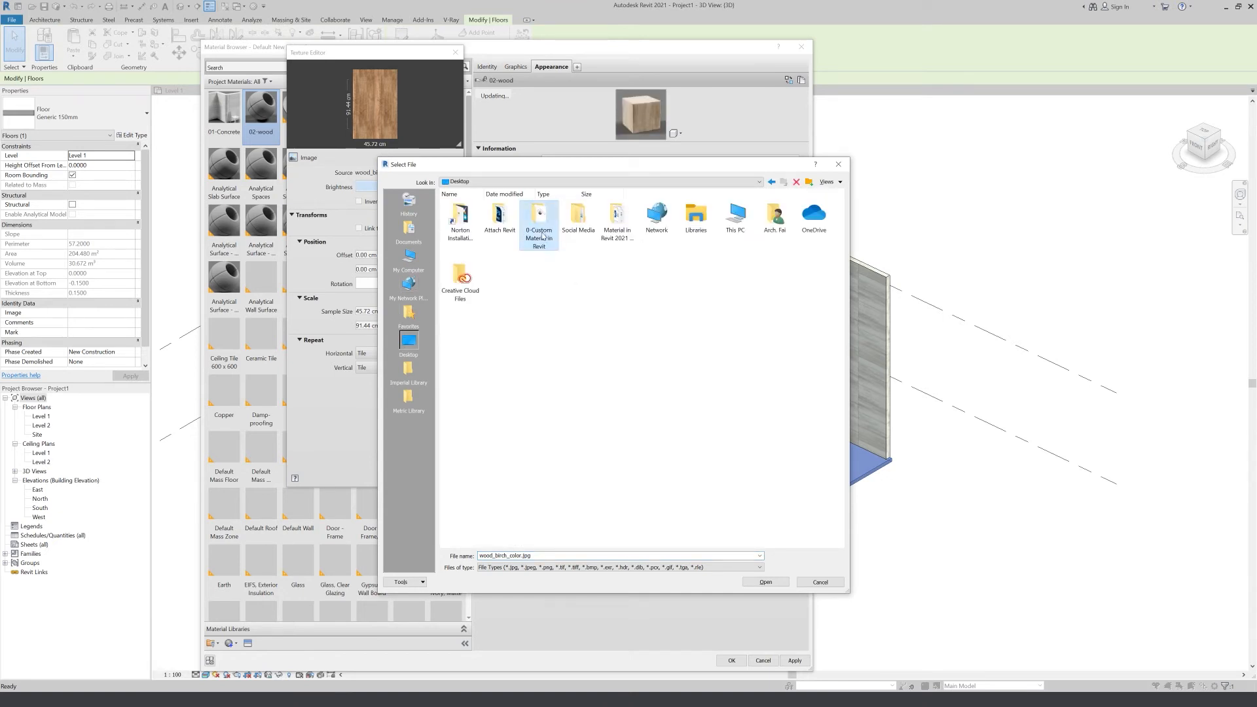
double_click(541, 226)
double_click(460, 220)
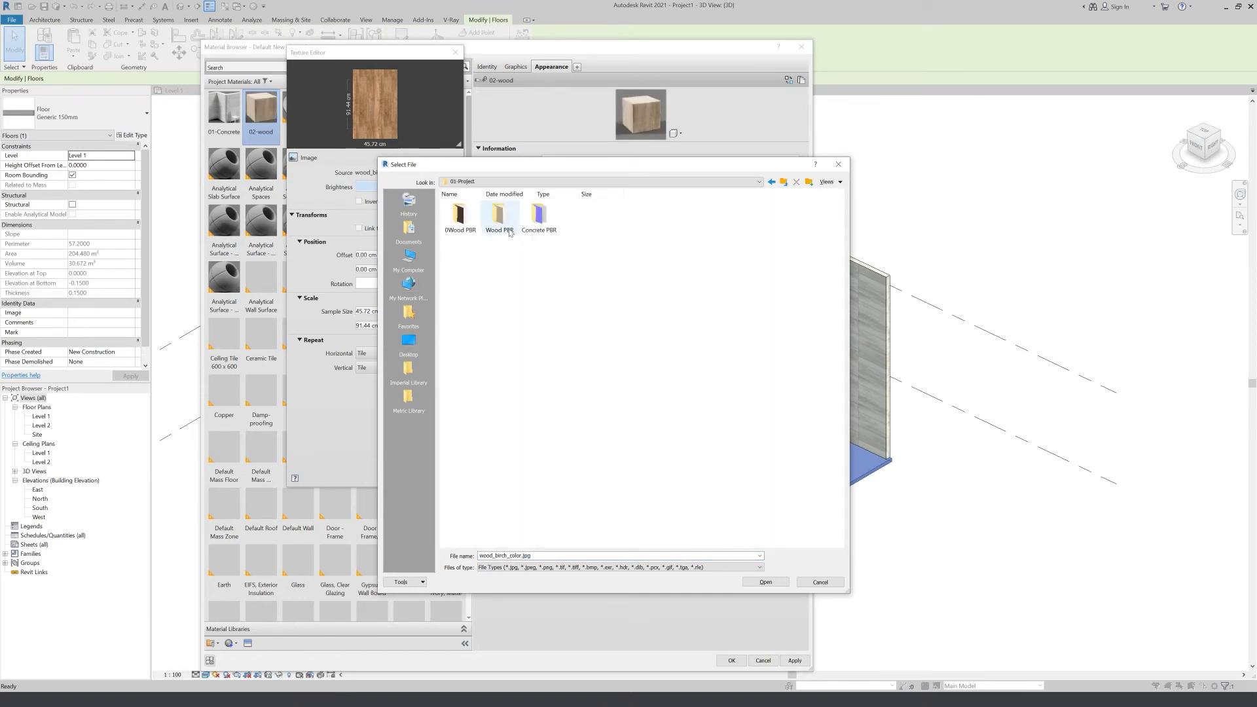
double_click(462, 221)
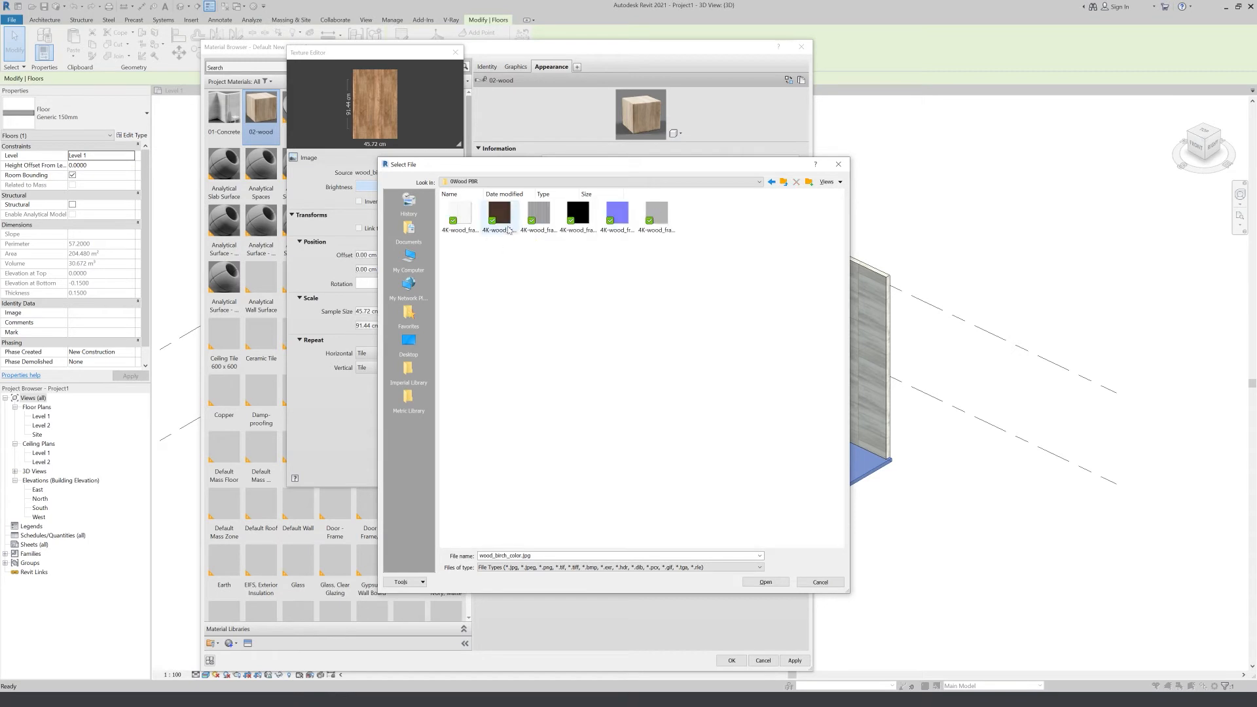
click(508, 228)
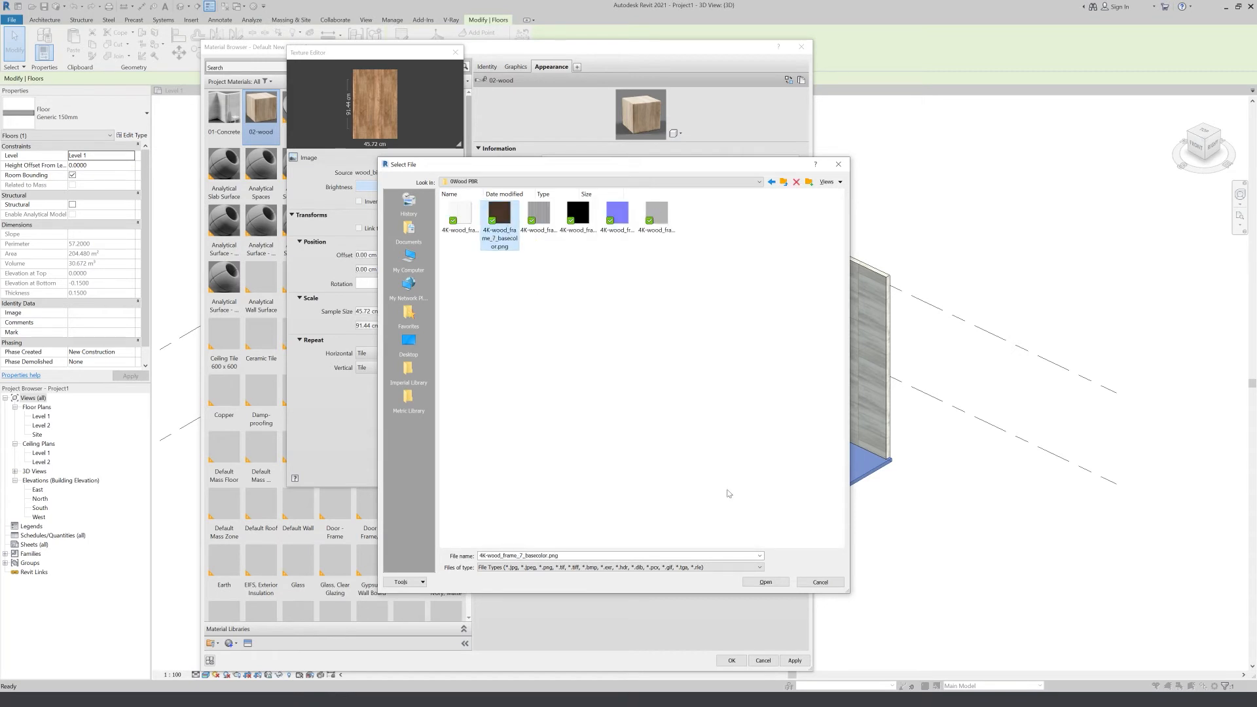
click(759, 582)
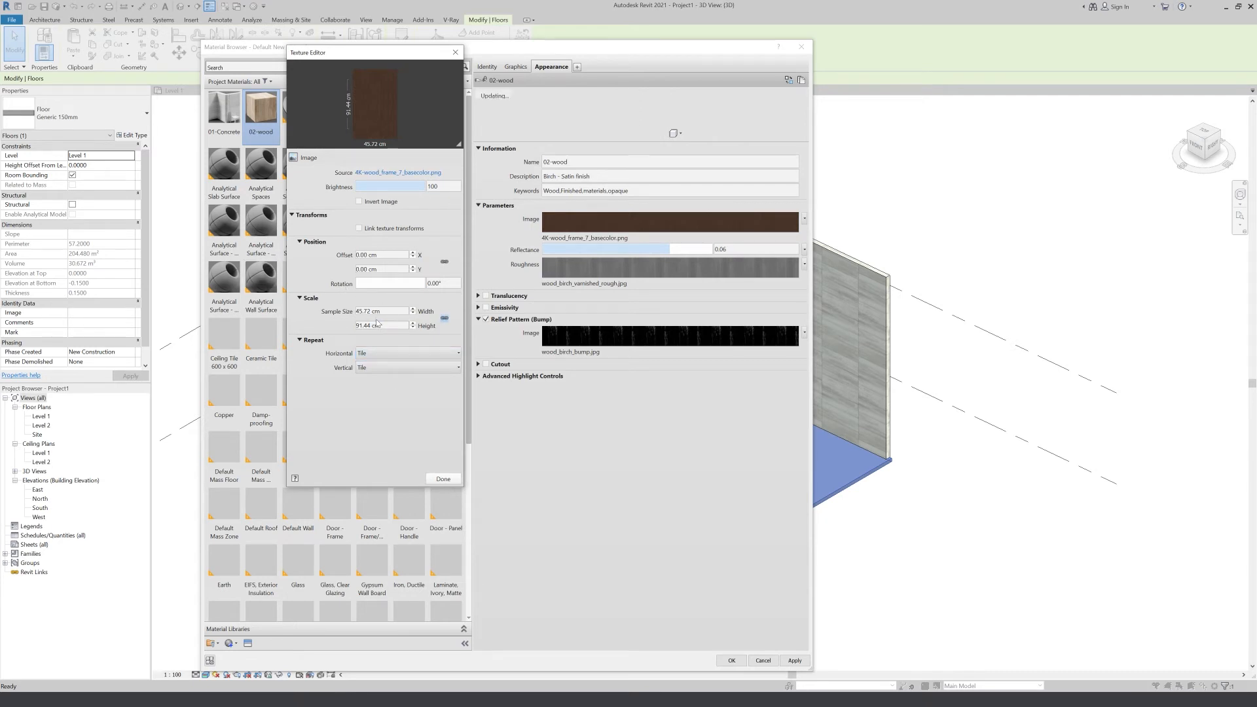
- Set the color texture's sample width to 80 cm with proportional height, and enlarge the 02-wood preview
click(381, 311)
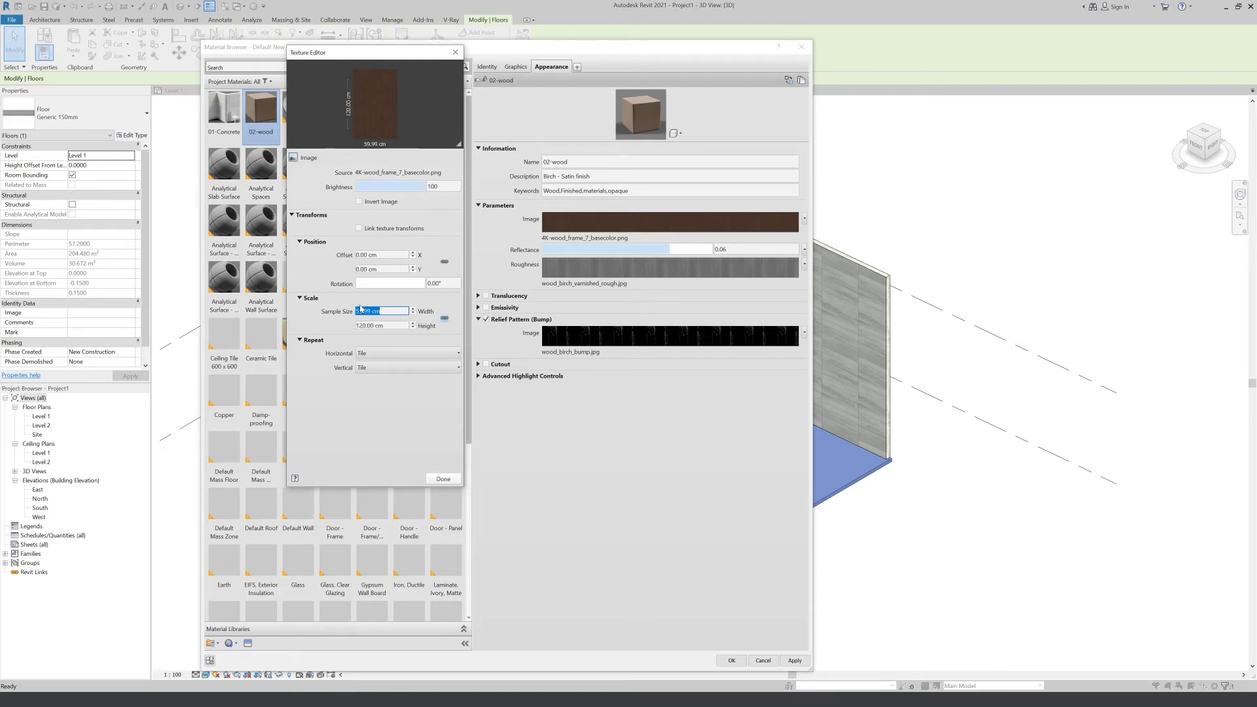
text(80)
key(Tab)
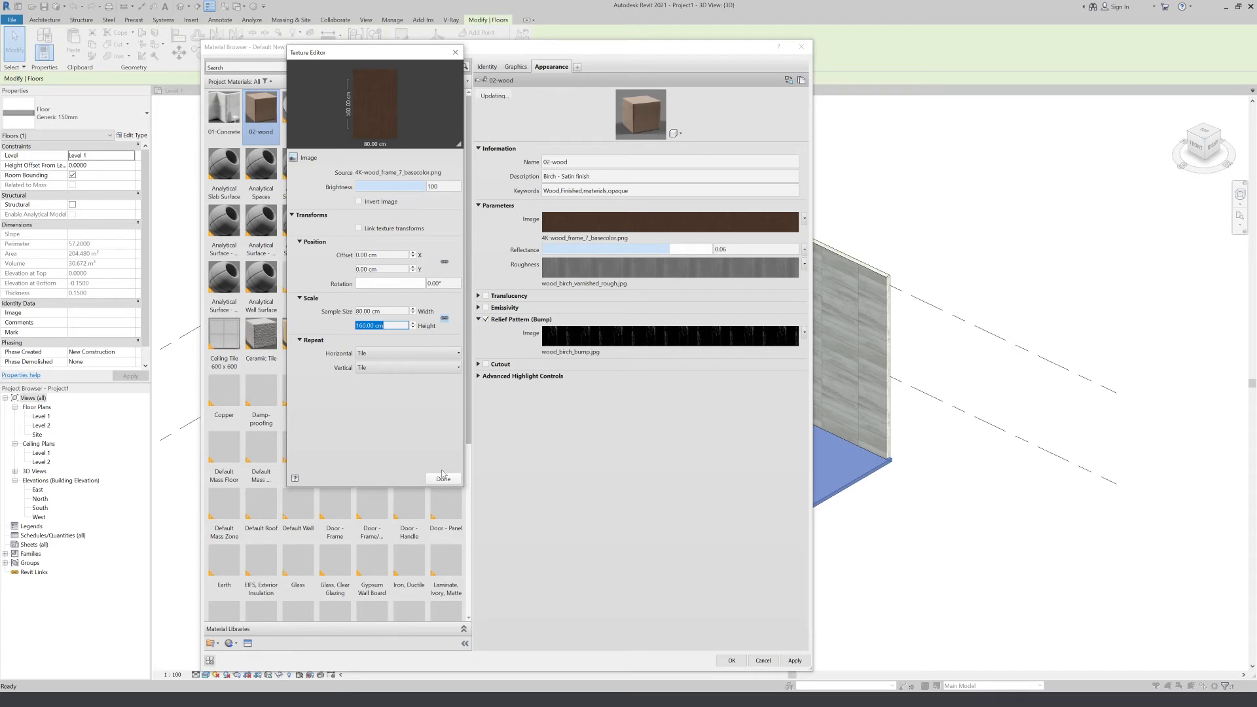
click(442, 478)
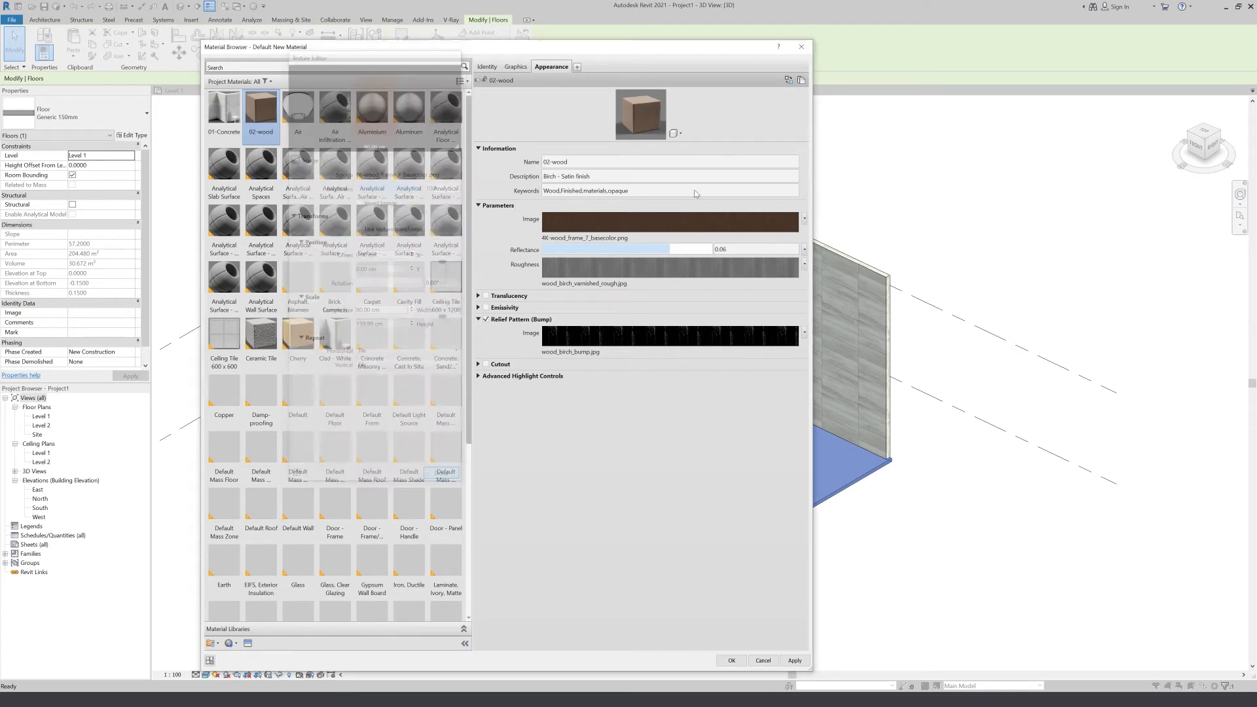
drag(672, 146, 668, 288)
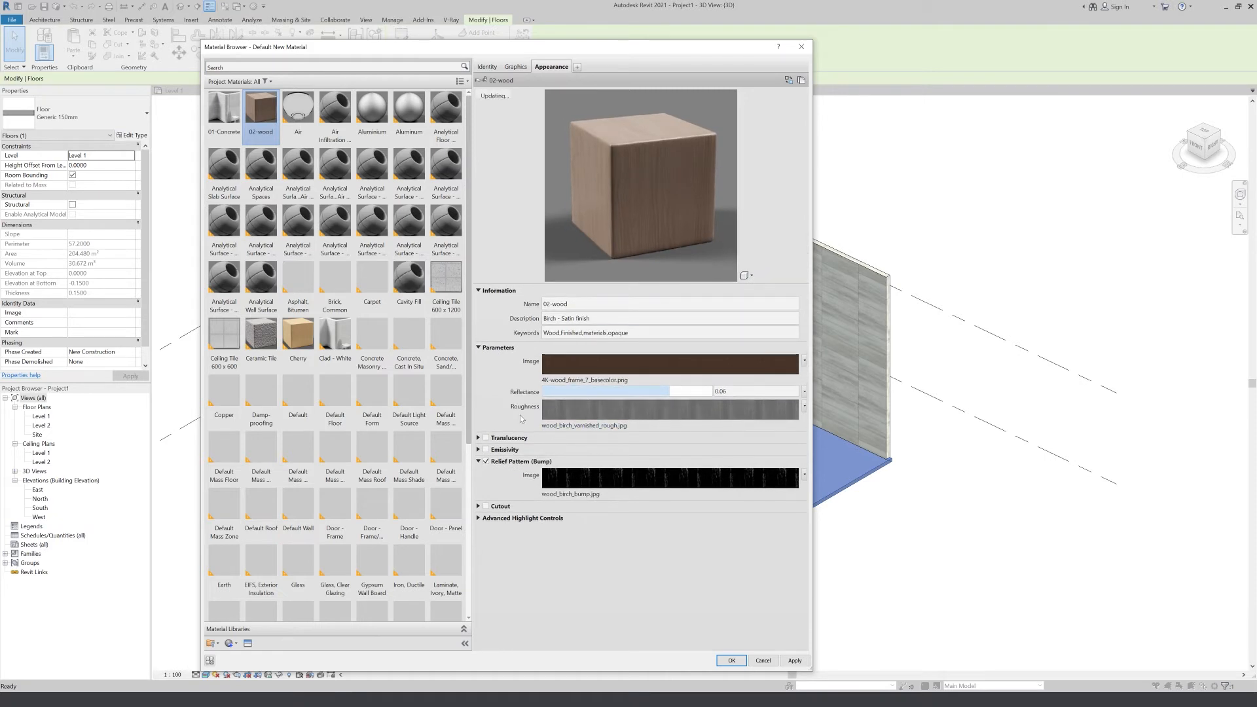
- Replace the roughness image of 02-wood with 4K-wood_frame_7_metallic.png from Desktop, 0-Custom Material in Revit, 01-Project, 0Wood PBR
click(559, 411)
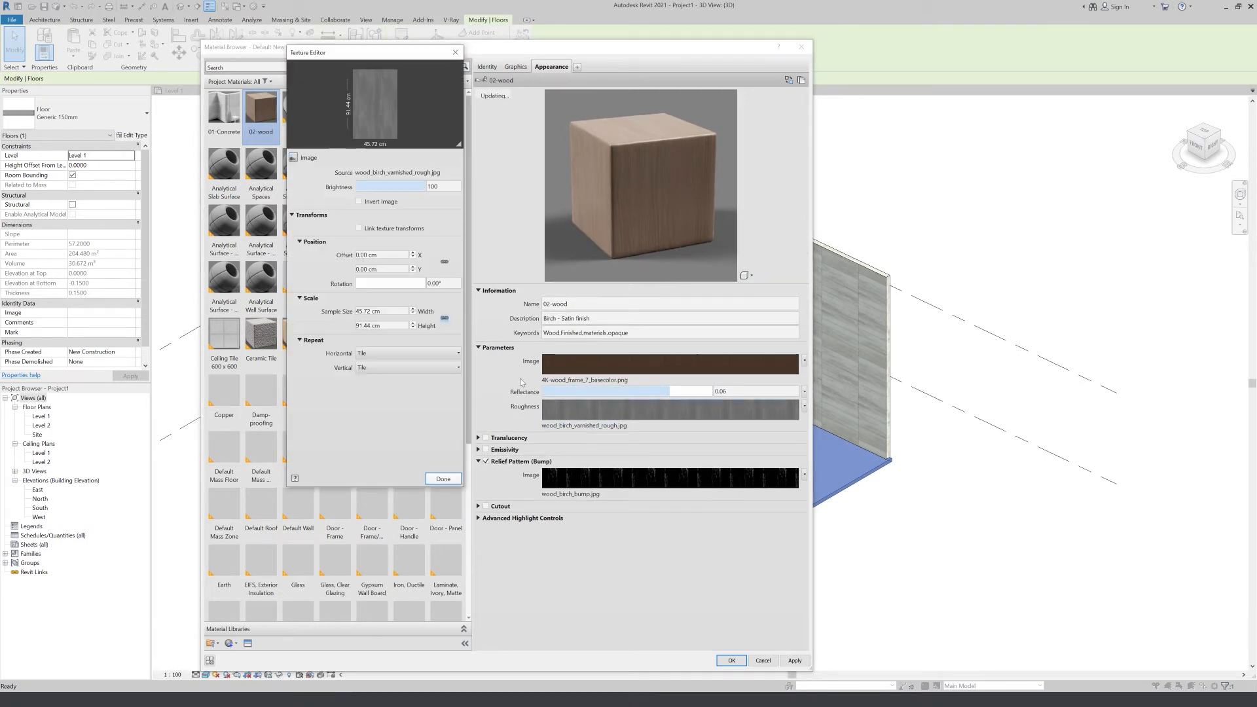
click(666, 210)
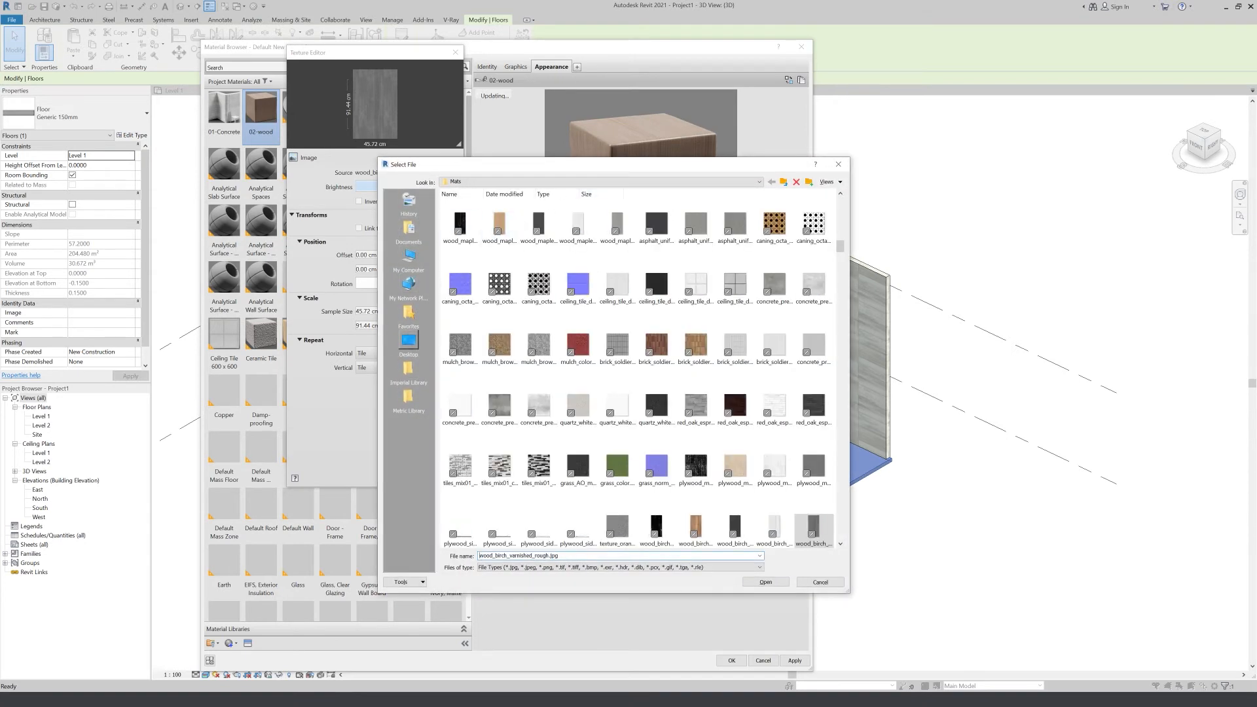
click(409, 341)
double_click(536, 239)
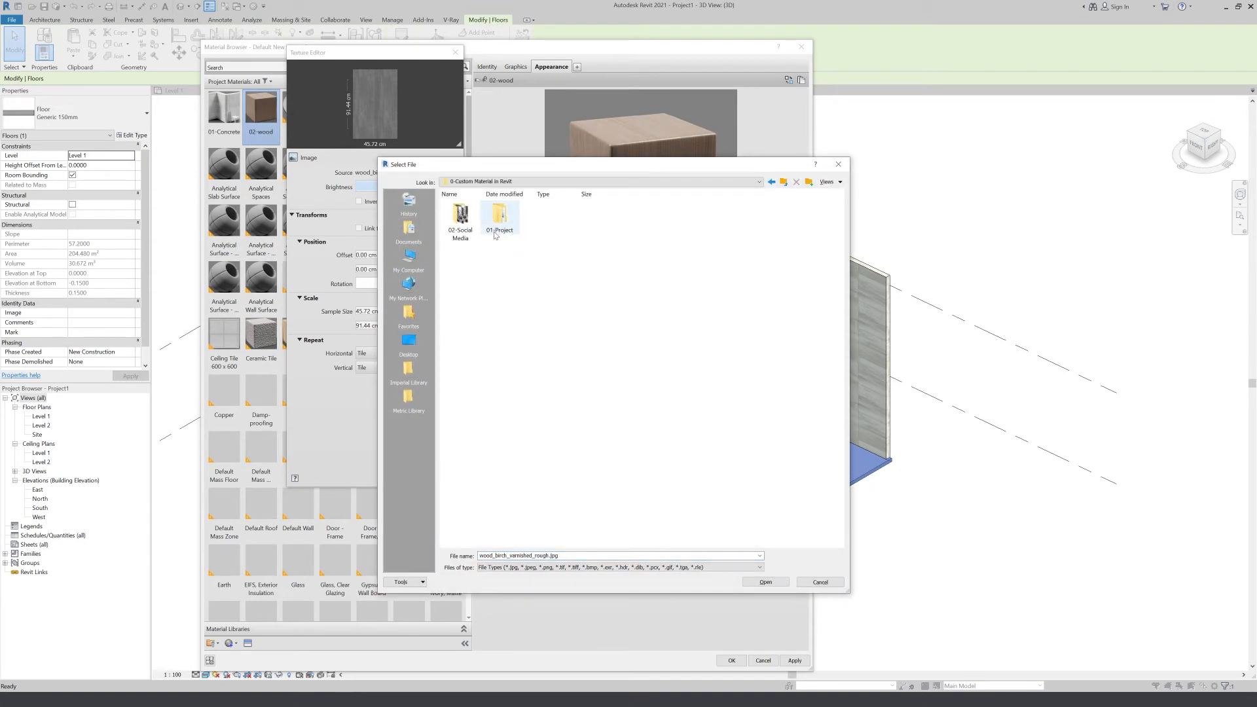
double_click(504, 232)
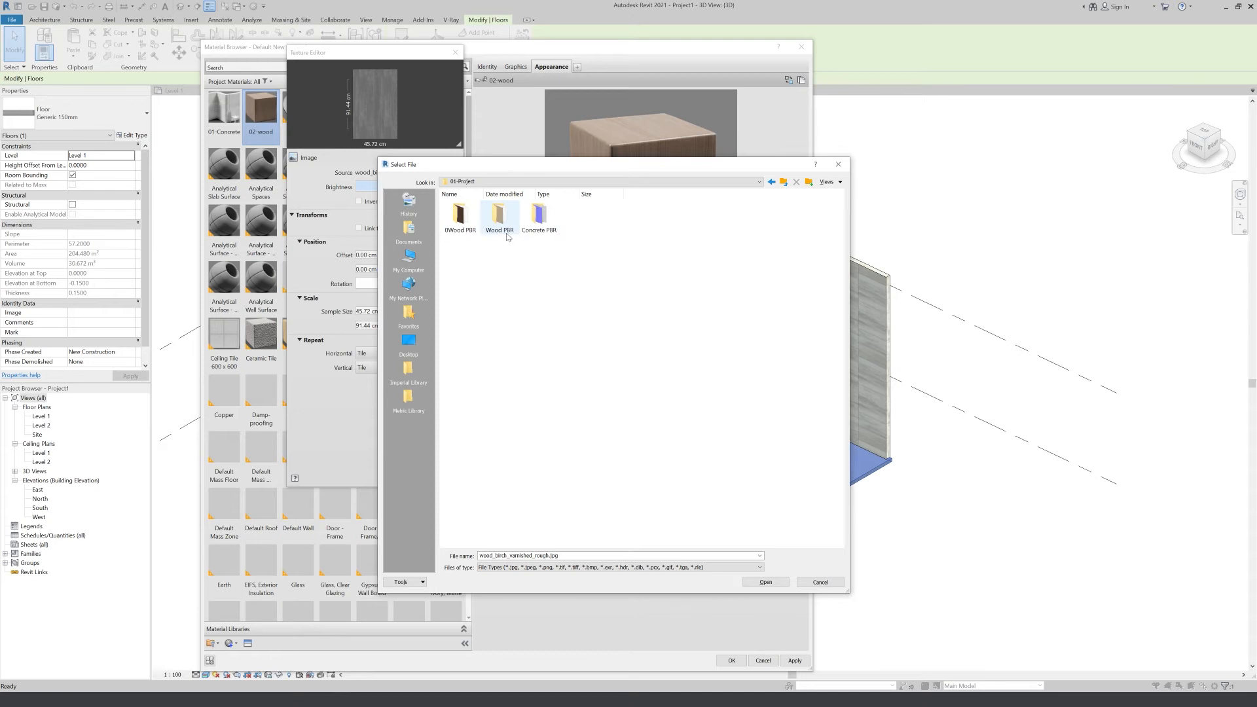
double_click(460, 216)
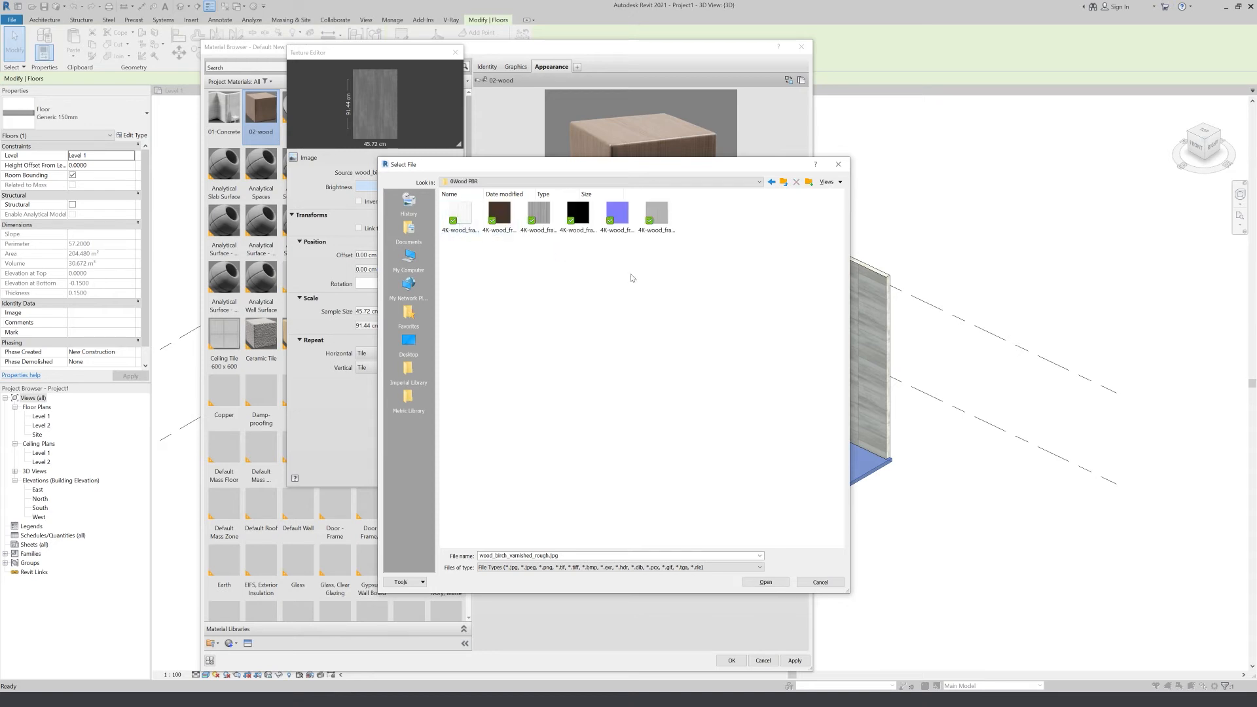
click(578, 216)
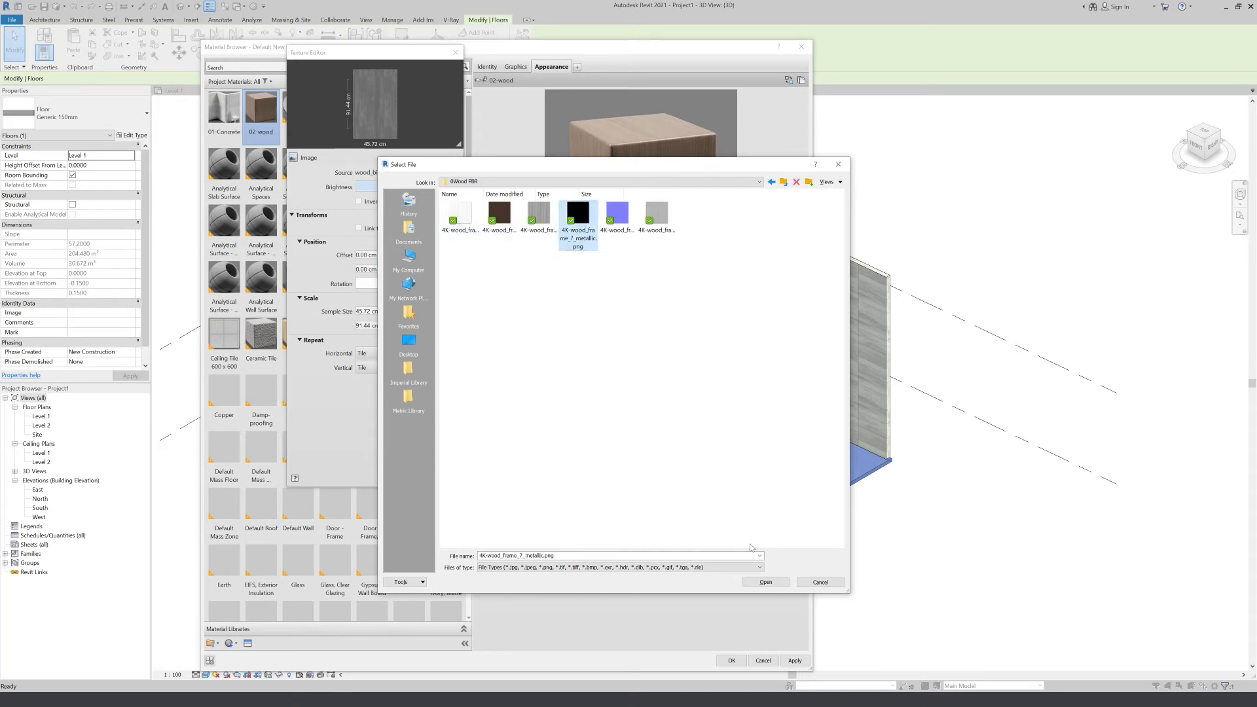
click(765, 582)
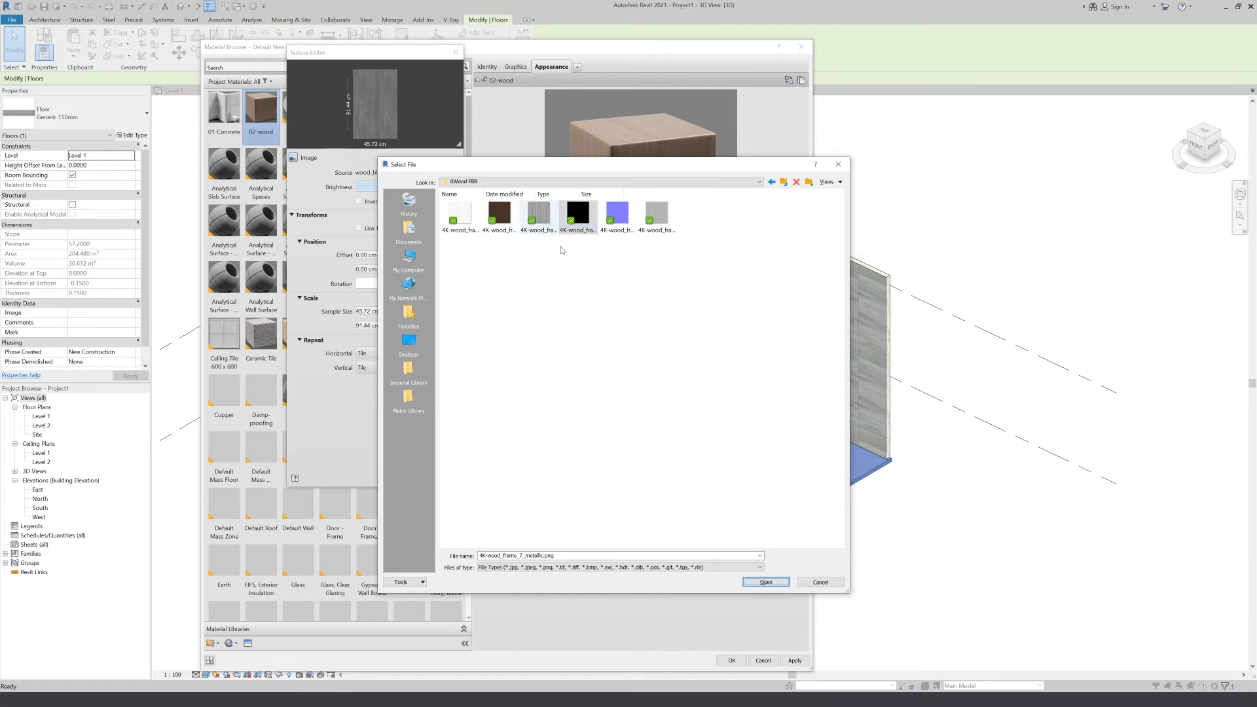
right_click(581, 275)
mouse_move(590, 283)
click(711, 285)
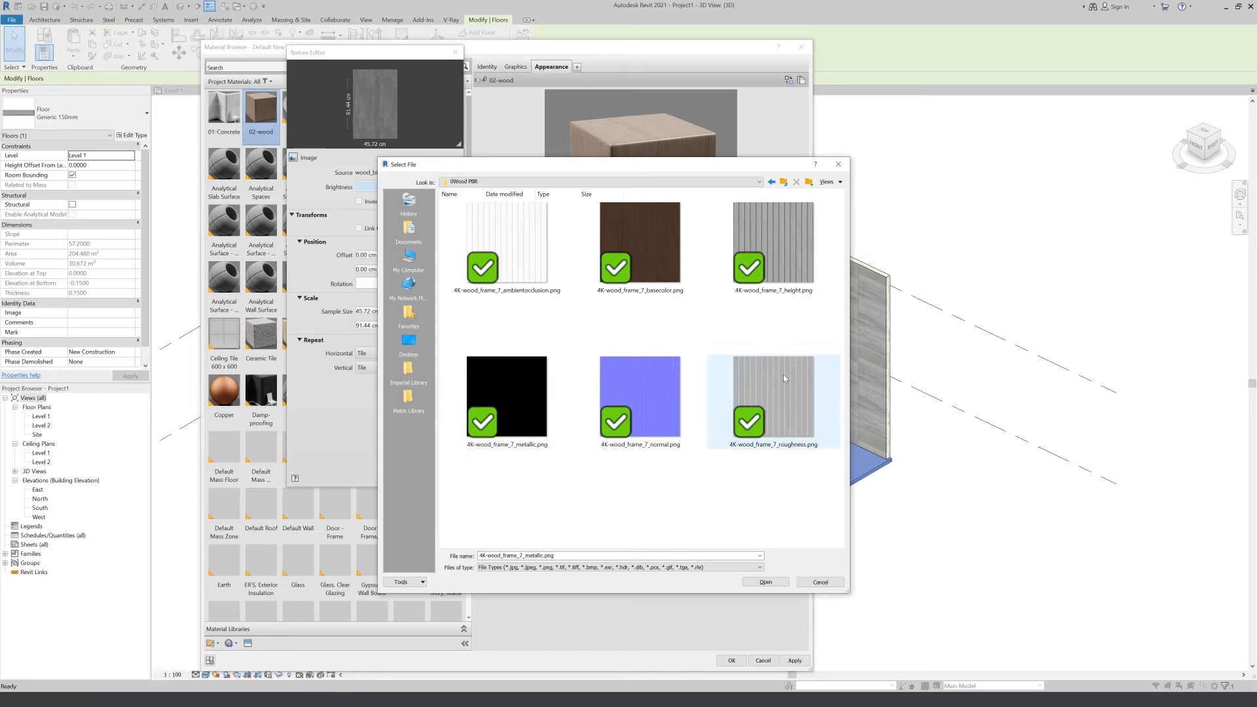
click(513, 401)
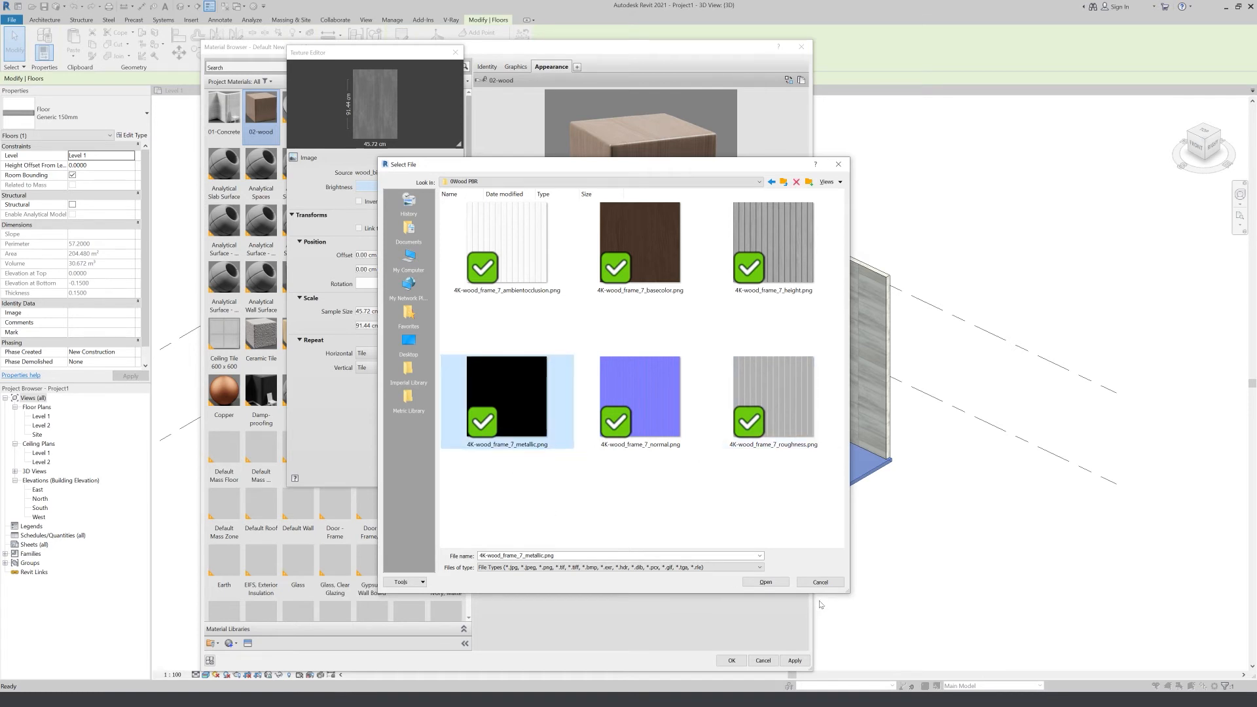
click(765, 582)
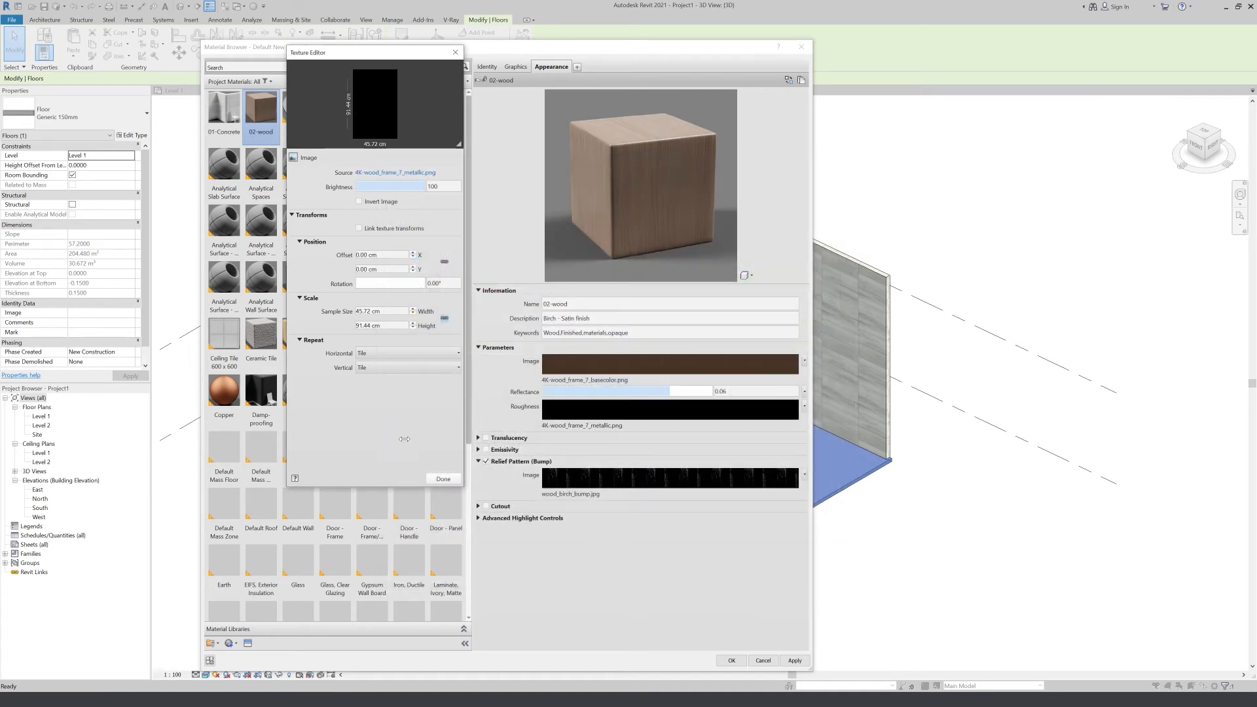
- Set the roughness texture's sample width to 80 cm and finish editing that texture
click(389, 311)
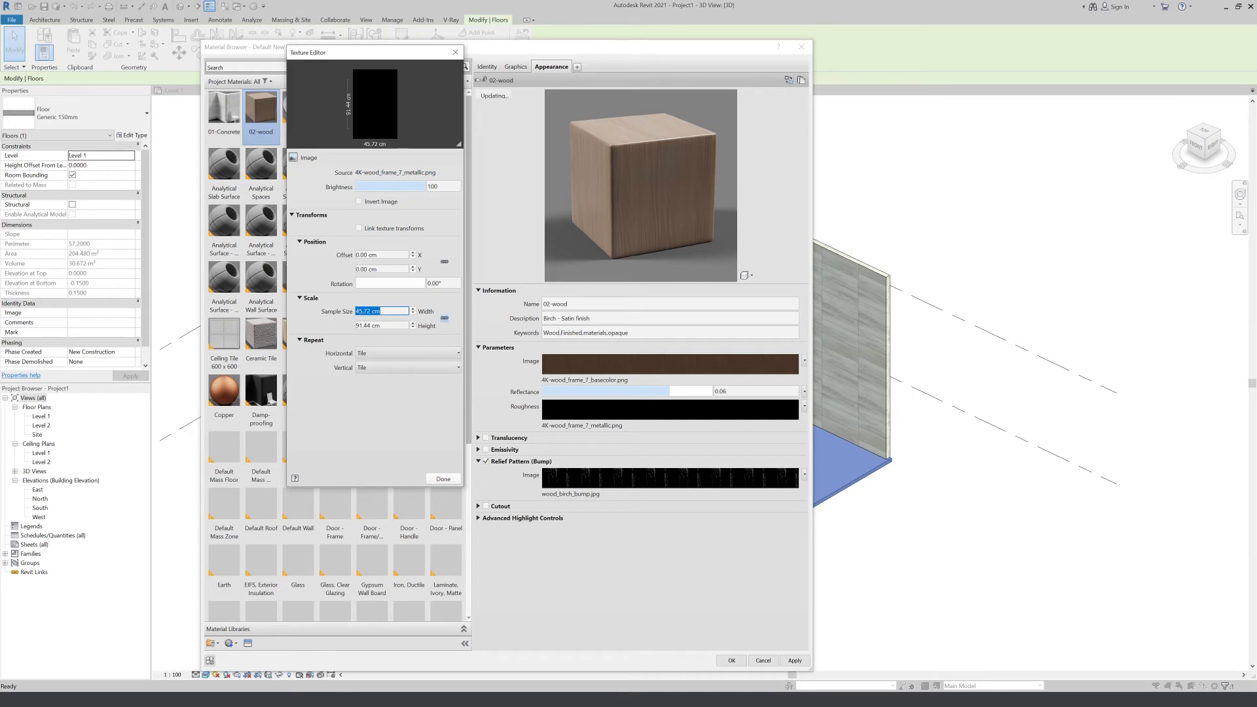
text(80)
key(Tab)
click(443, 480)
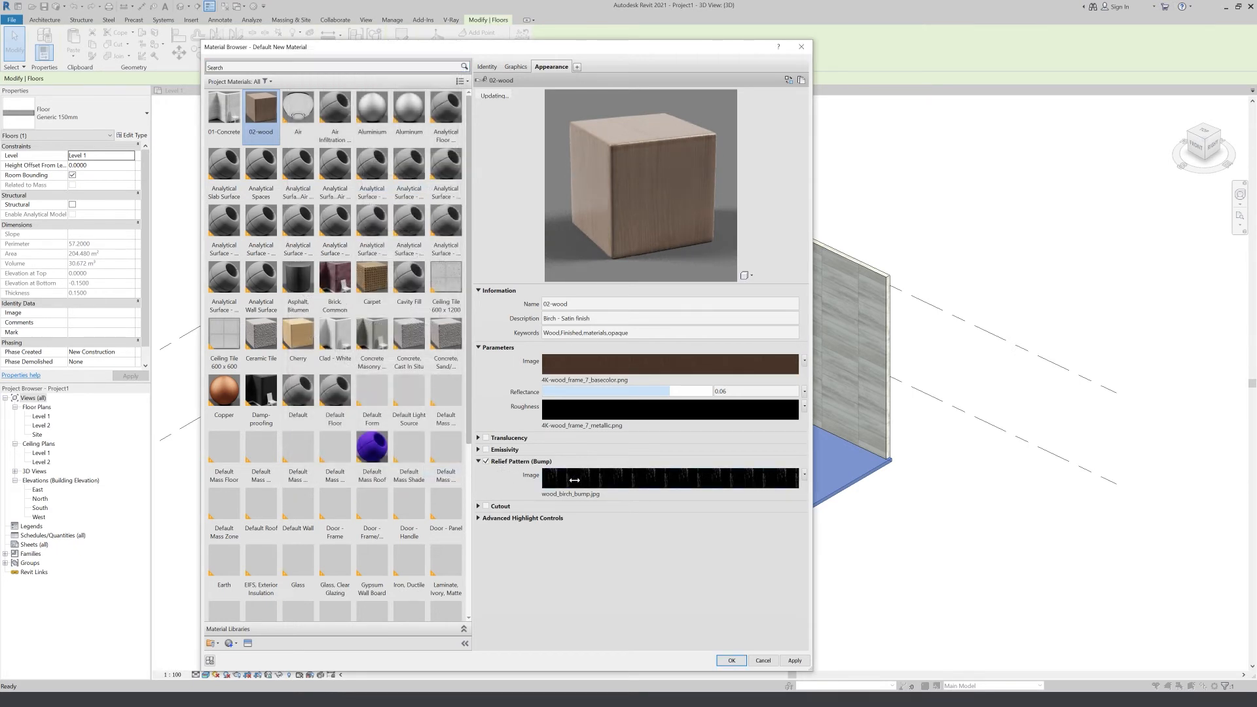
- Replace the relief pattern (bump) image of 02-wood with 4K-wood_frame_7_normal.png from the 0Wood PBR folder
click(581, 477)
click(384, 171)
click(408, 342)
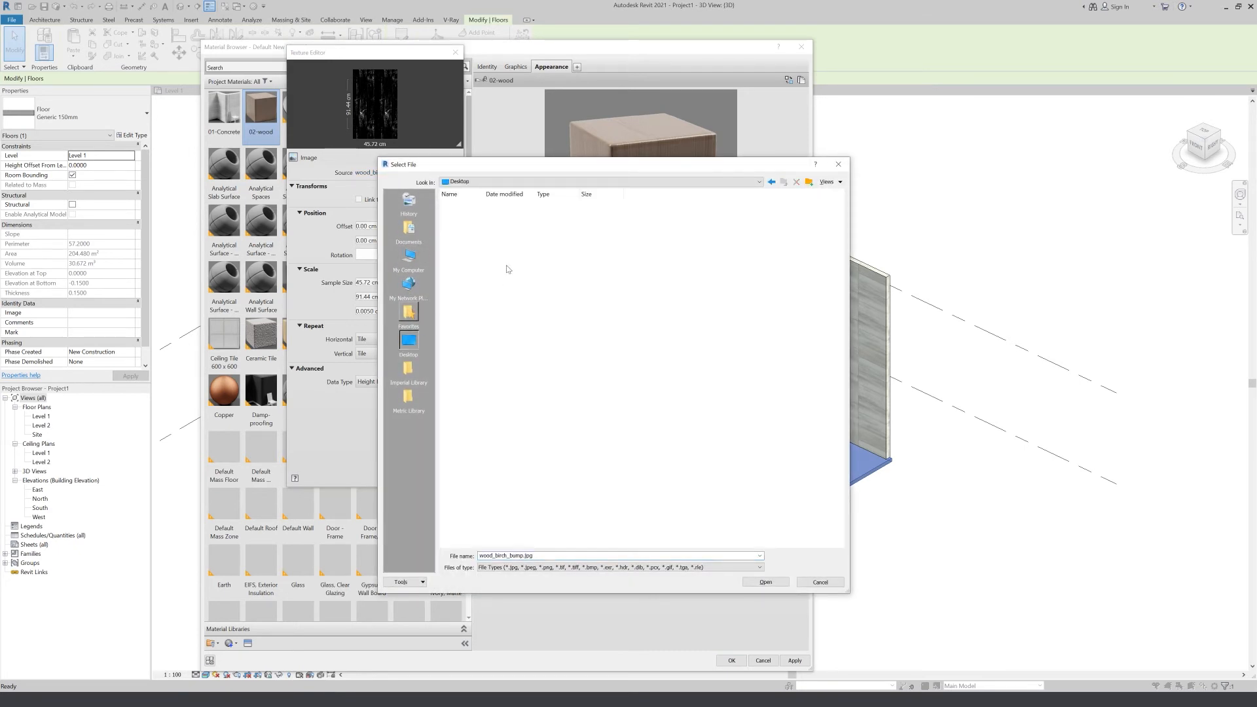
double_click(535, 222)
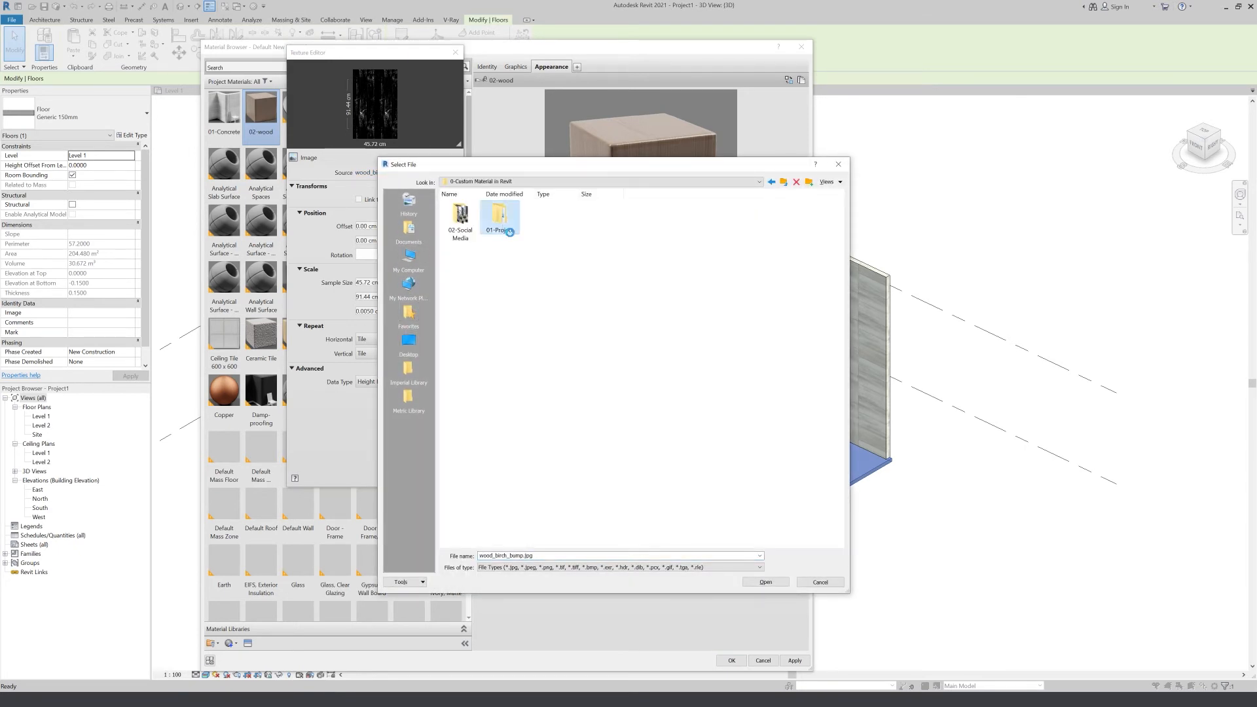
double_click(499, 216)
double_click(460, 216)
right_click(531, 265)
click(616, 226)
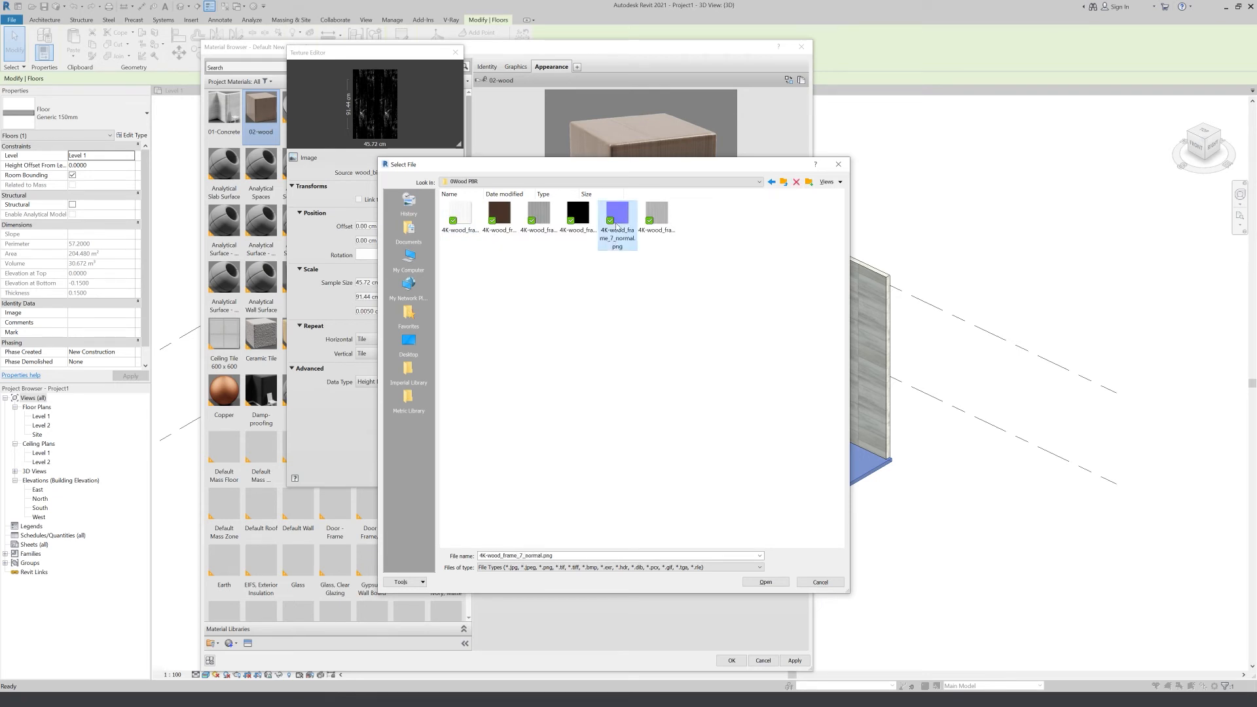
click(766, 582)
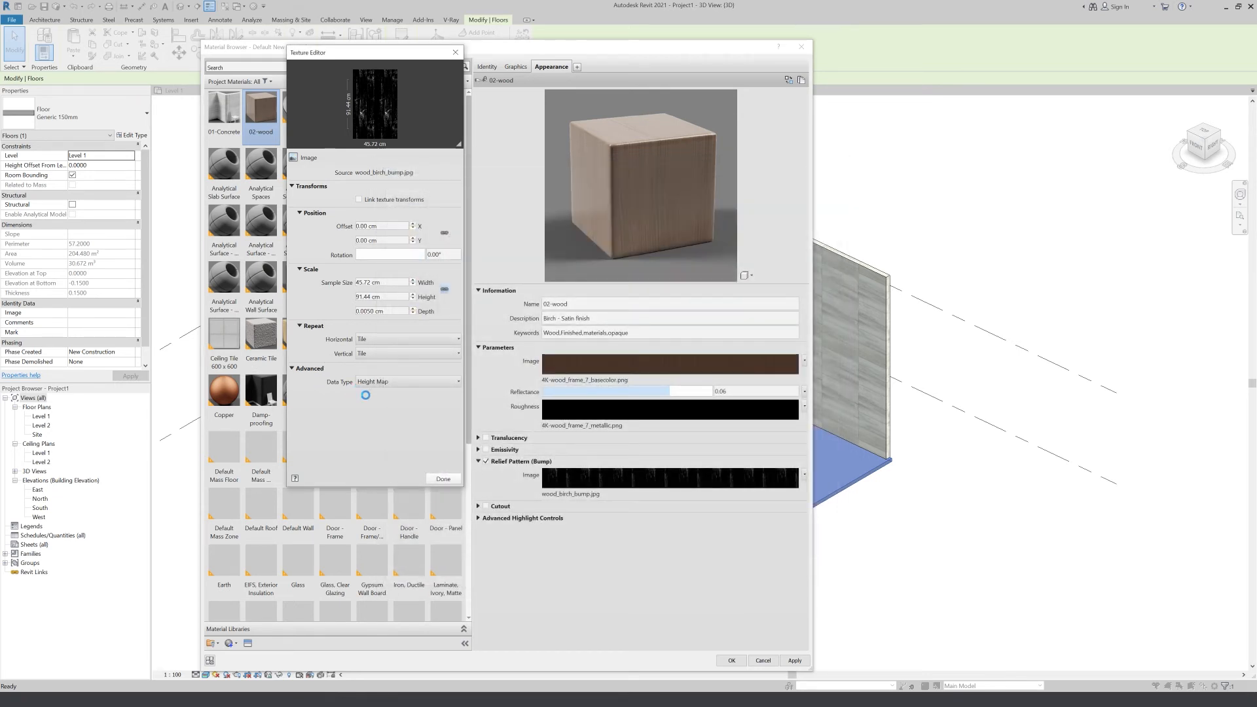
- Set the bump texture's data type to Normal Map and its depth amount to about 2.51
click(402, 383)
click(411, 406)
drag(369, 311, 395, 312)
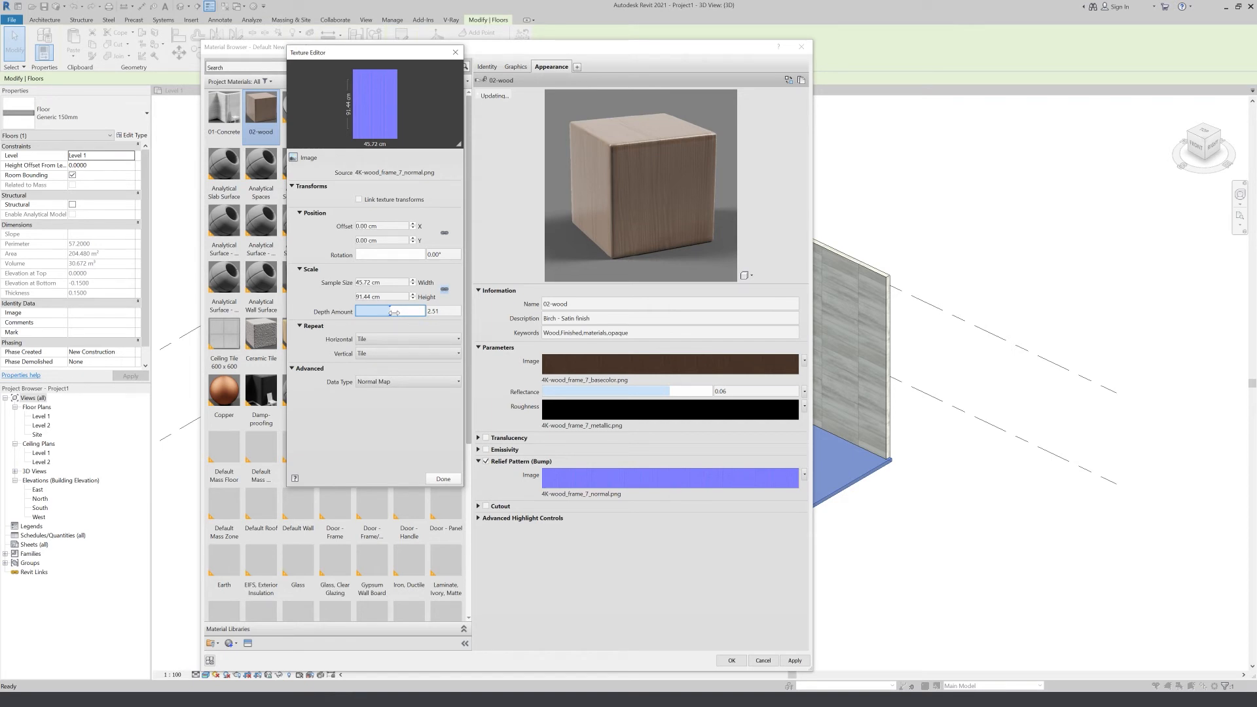
click(433, 479)
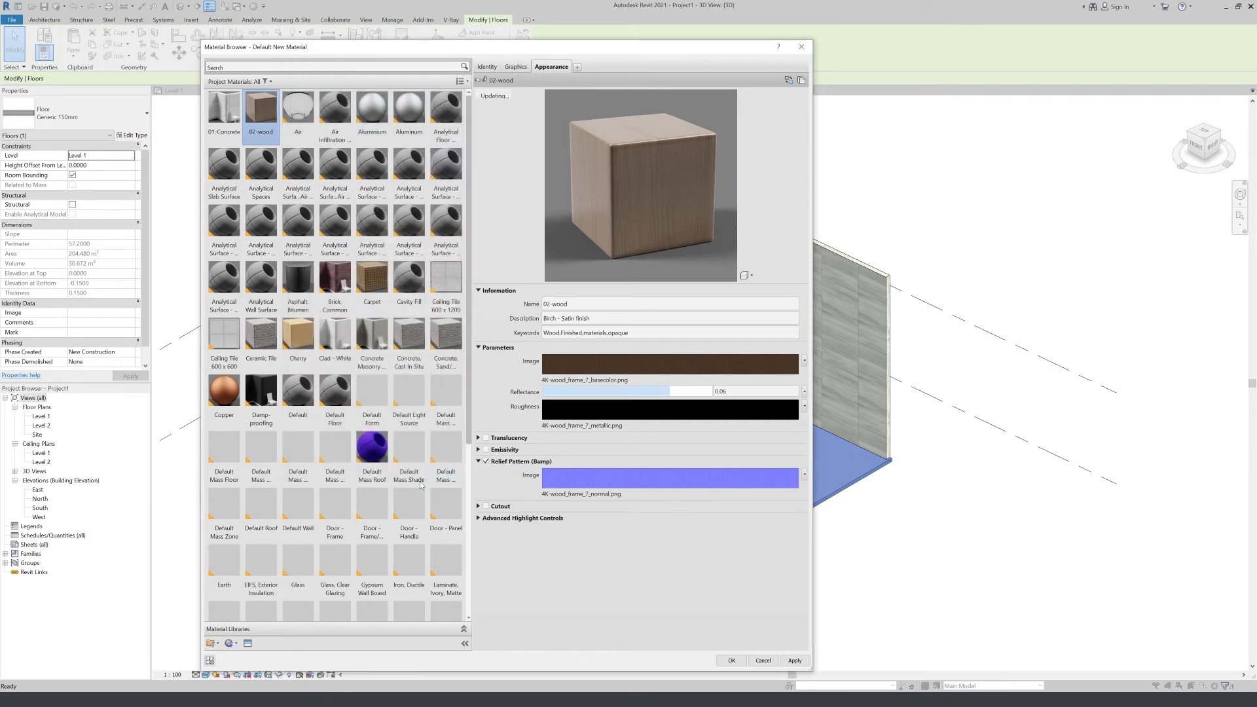
- Change the preview scene of the 02-wood material to Torus
click(664, 392)
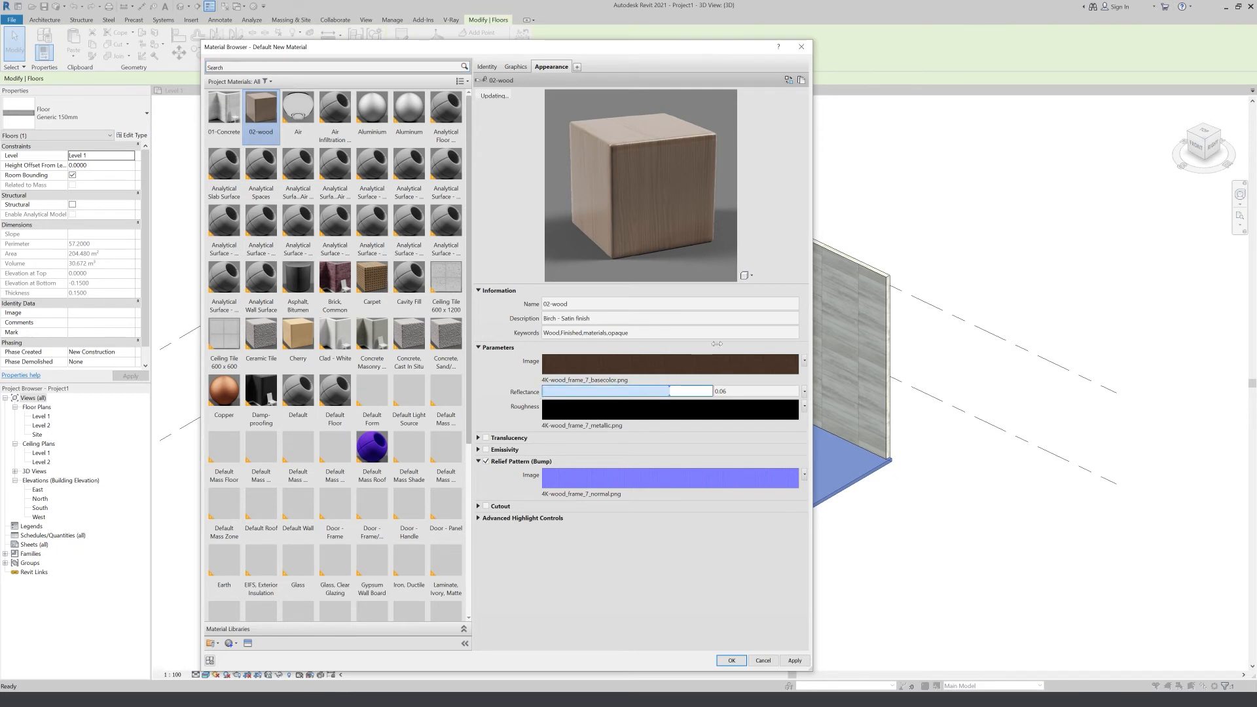
click(747, 276)
mouse_move(727, 288)
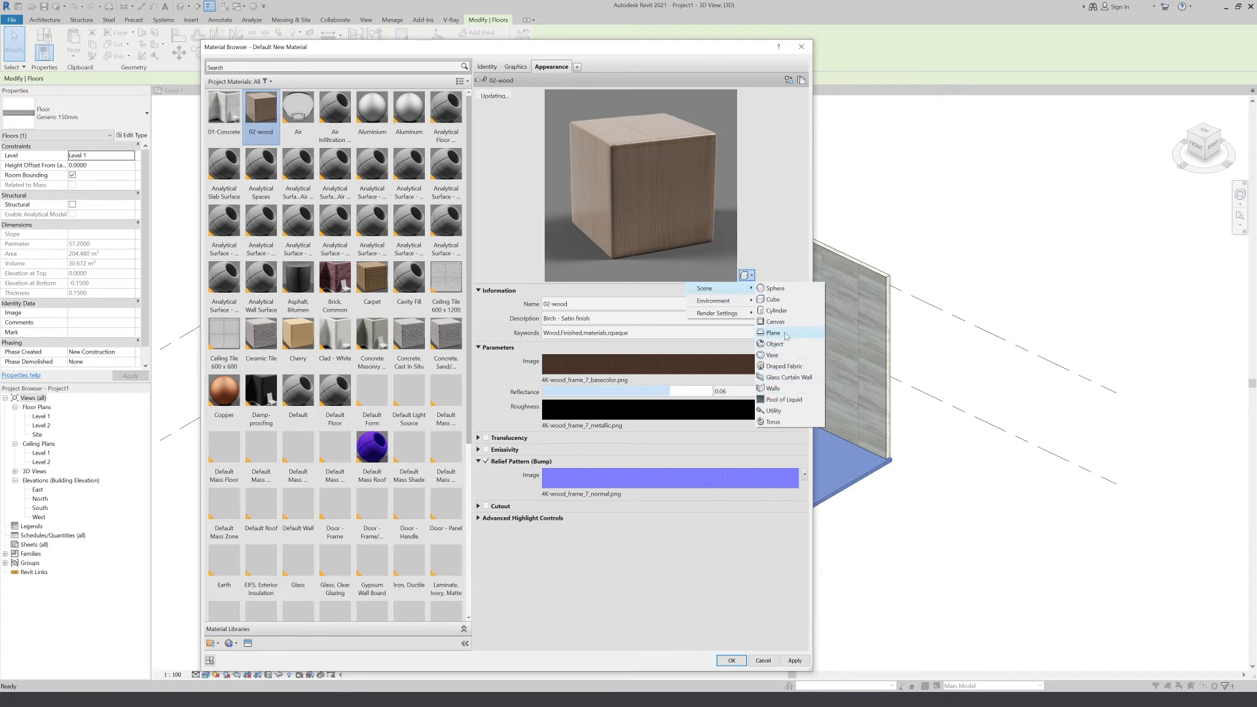
click(772, 421)
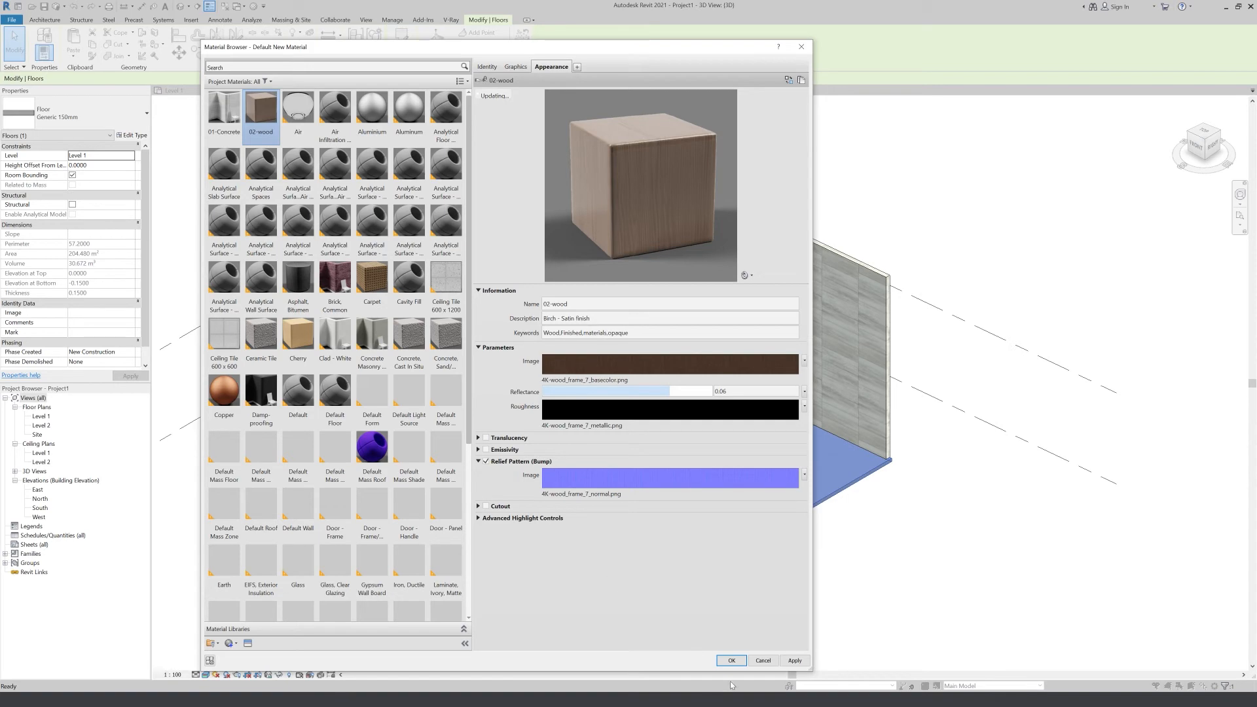
- Apply the 02-wood material to the floor type's structure, accept the type properties and deselect the floor
click(731, 661)
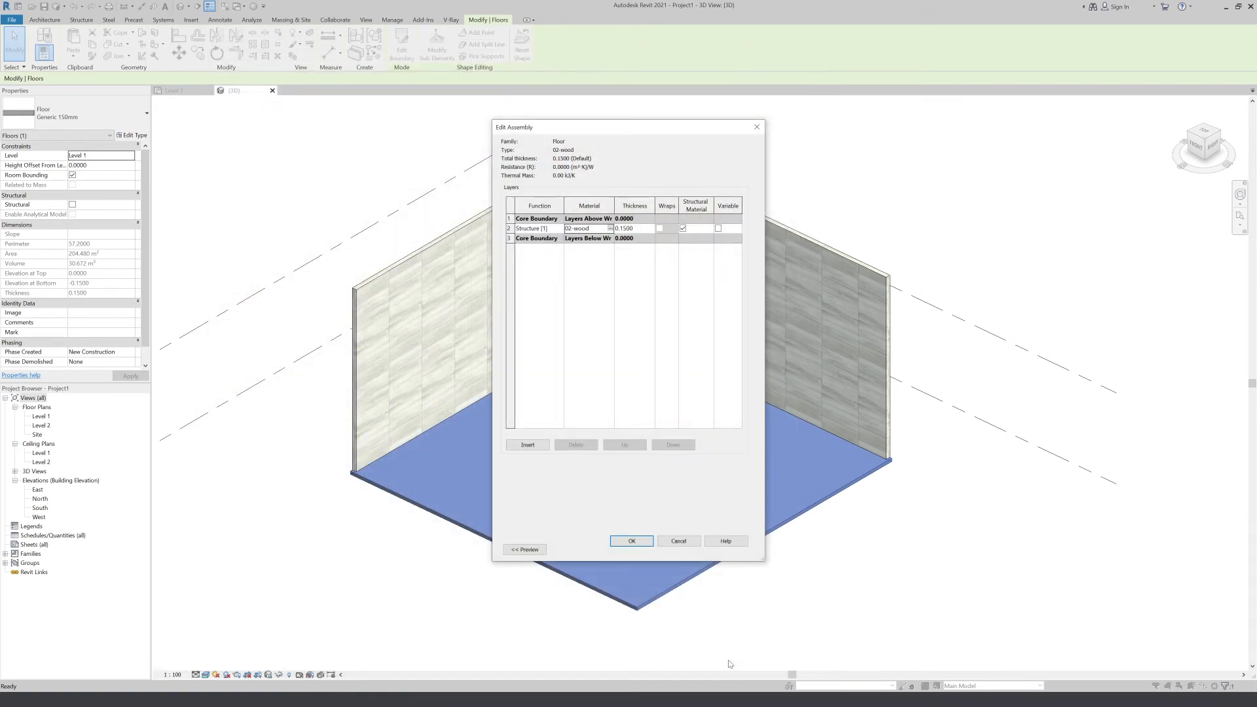
click(641, 546)
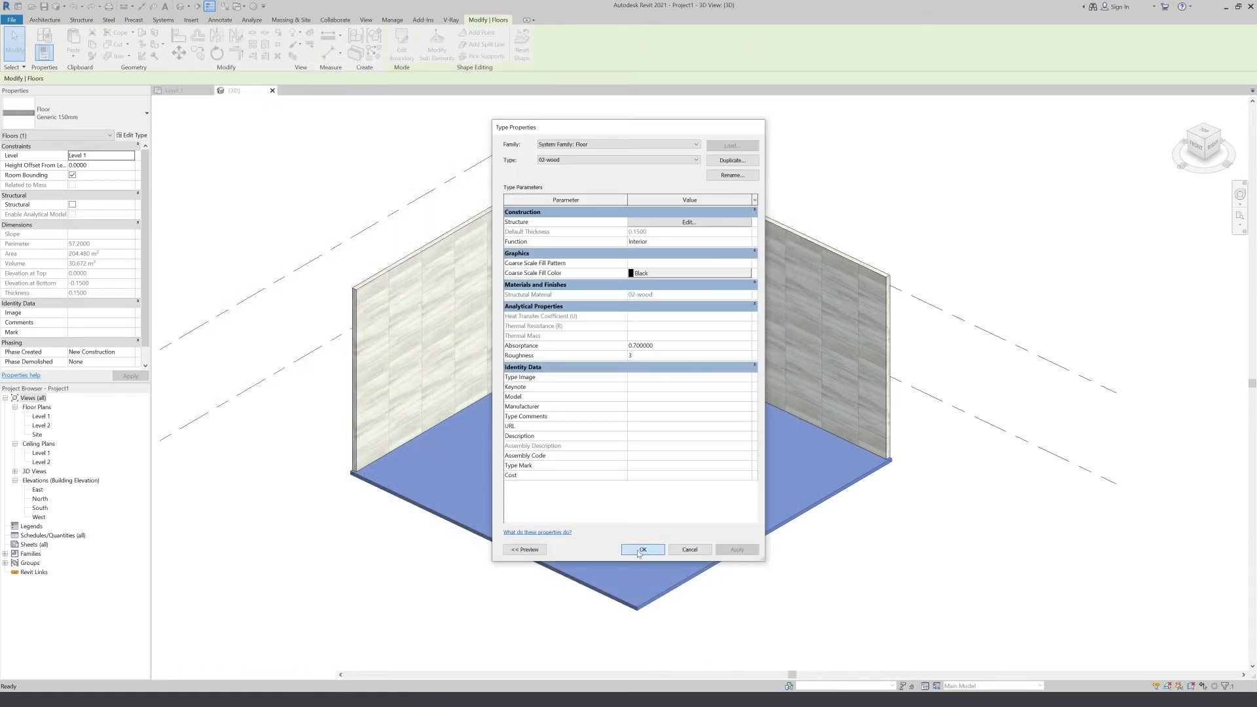
click(638, 548)
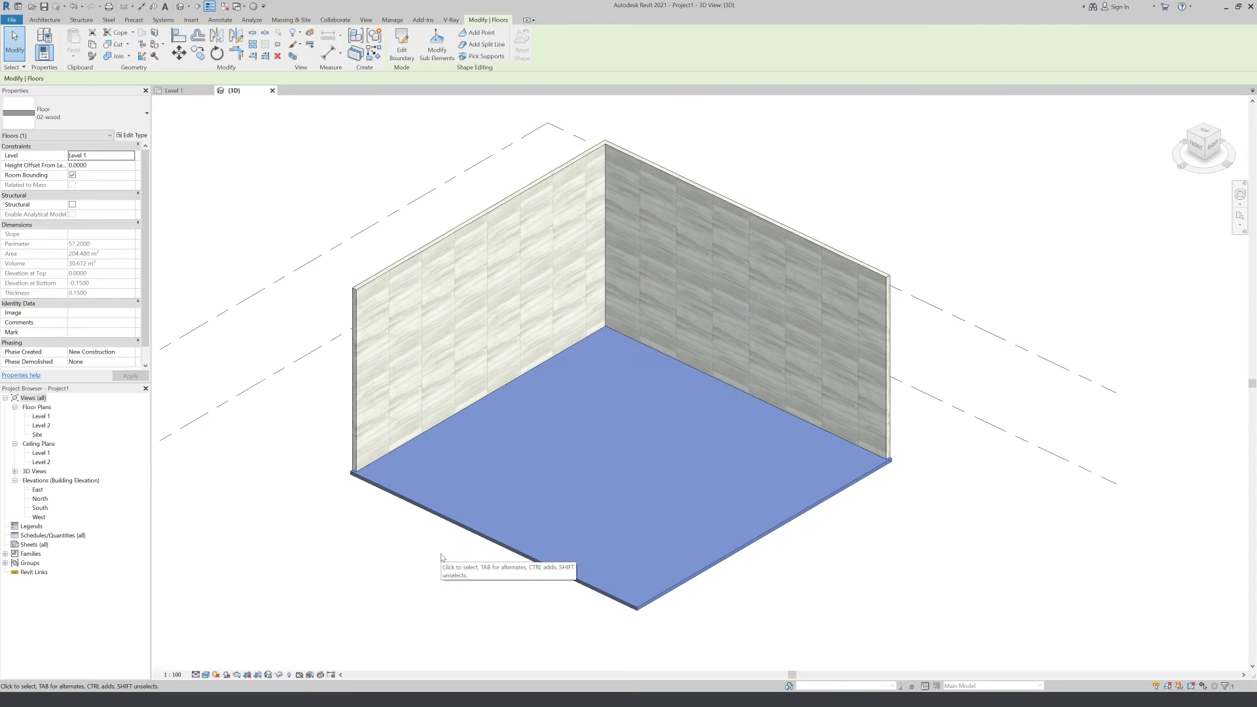
click(431, 571)
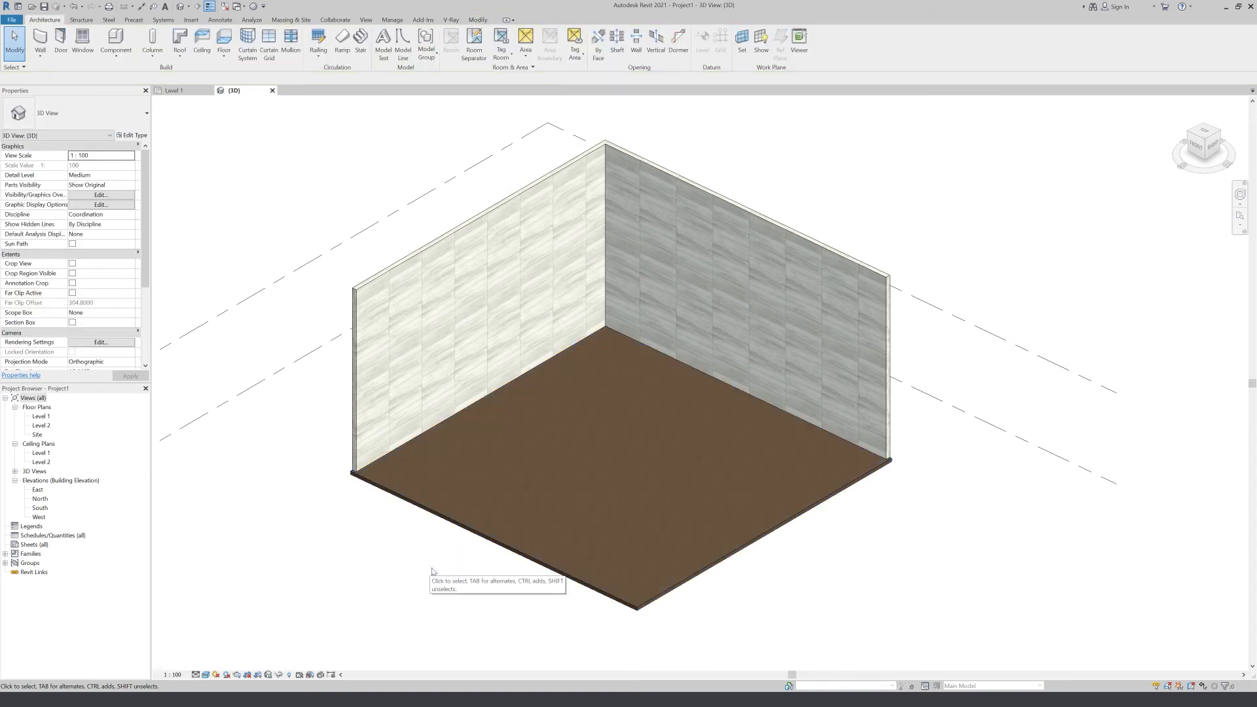
- Examine the wood texture up close on the floor's surface and edge
scroll(429, 514, up, 6)
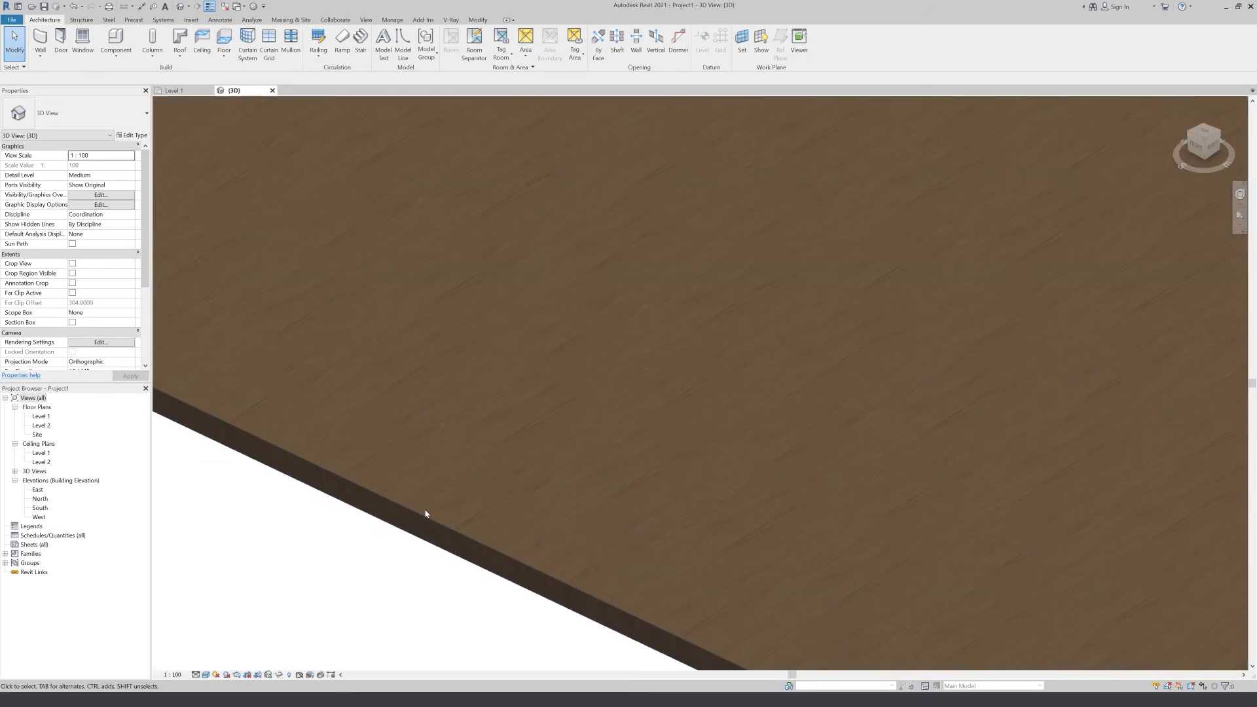
scroll(425, 510, up, 3)
scroll(424, 510, down, 4)
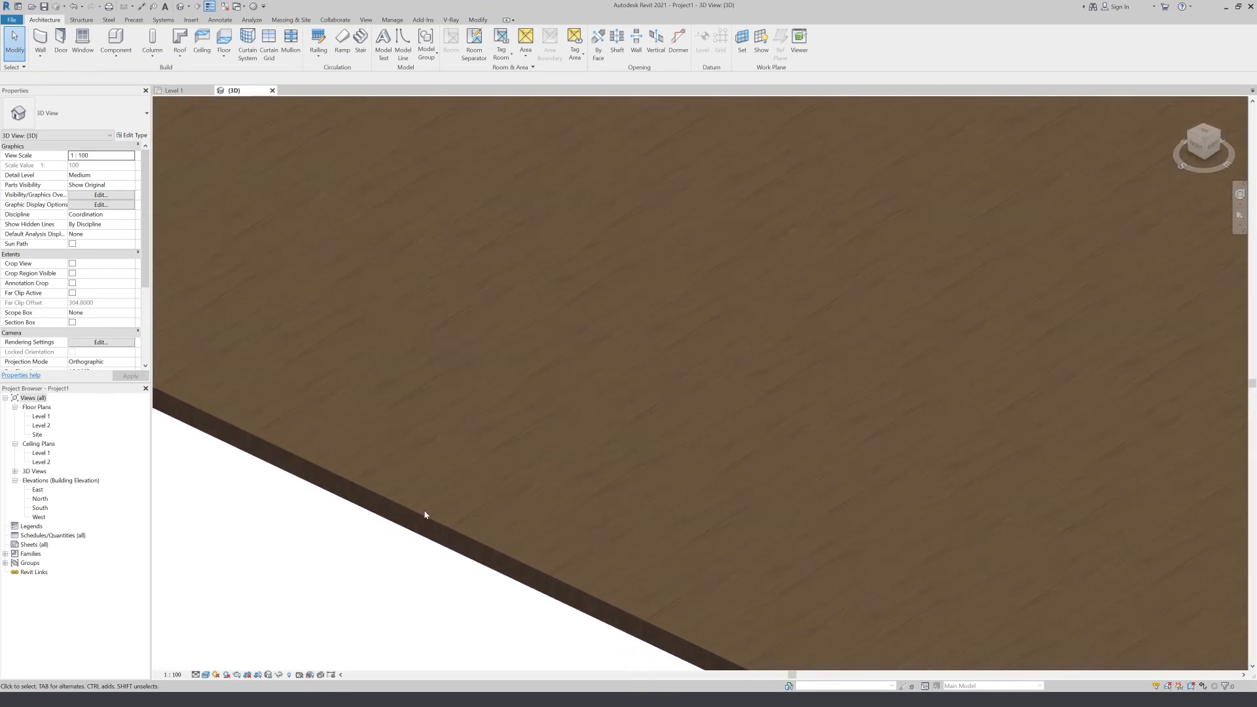
scroll(424, 514, up, 3)
scroll(424, 514, down, 4)
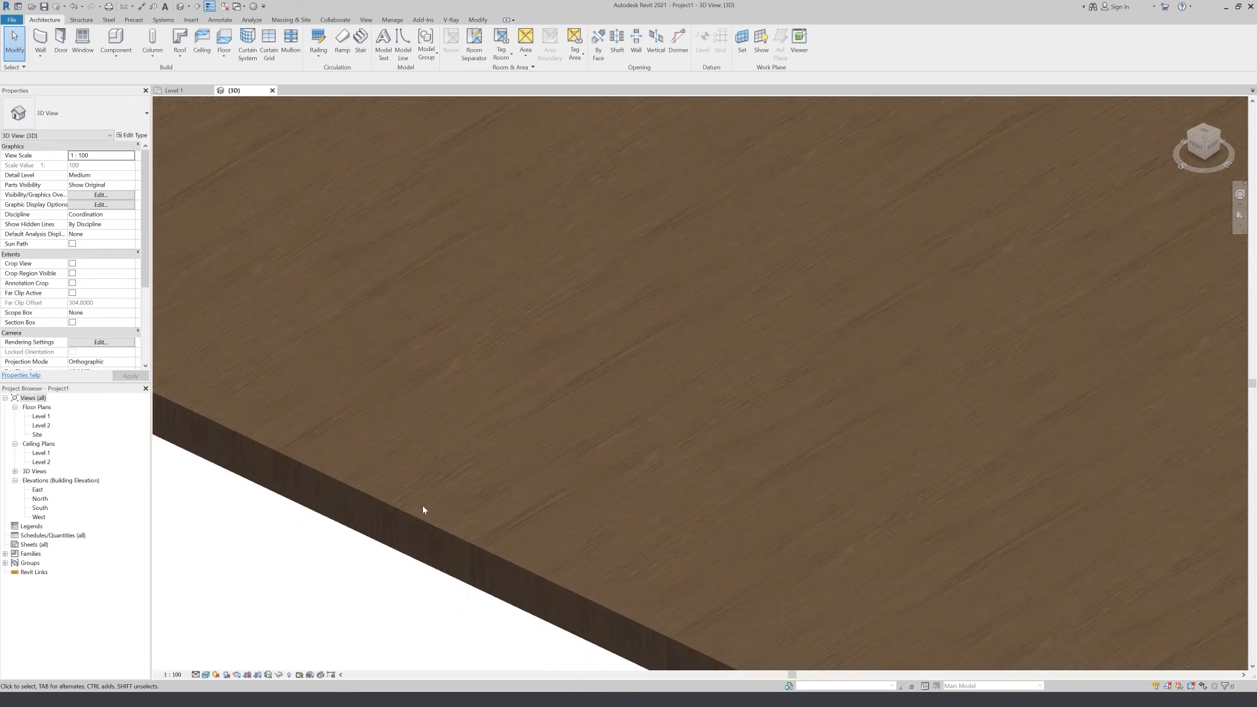
scroll(431, 471, down, 10)
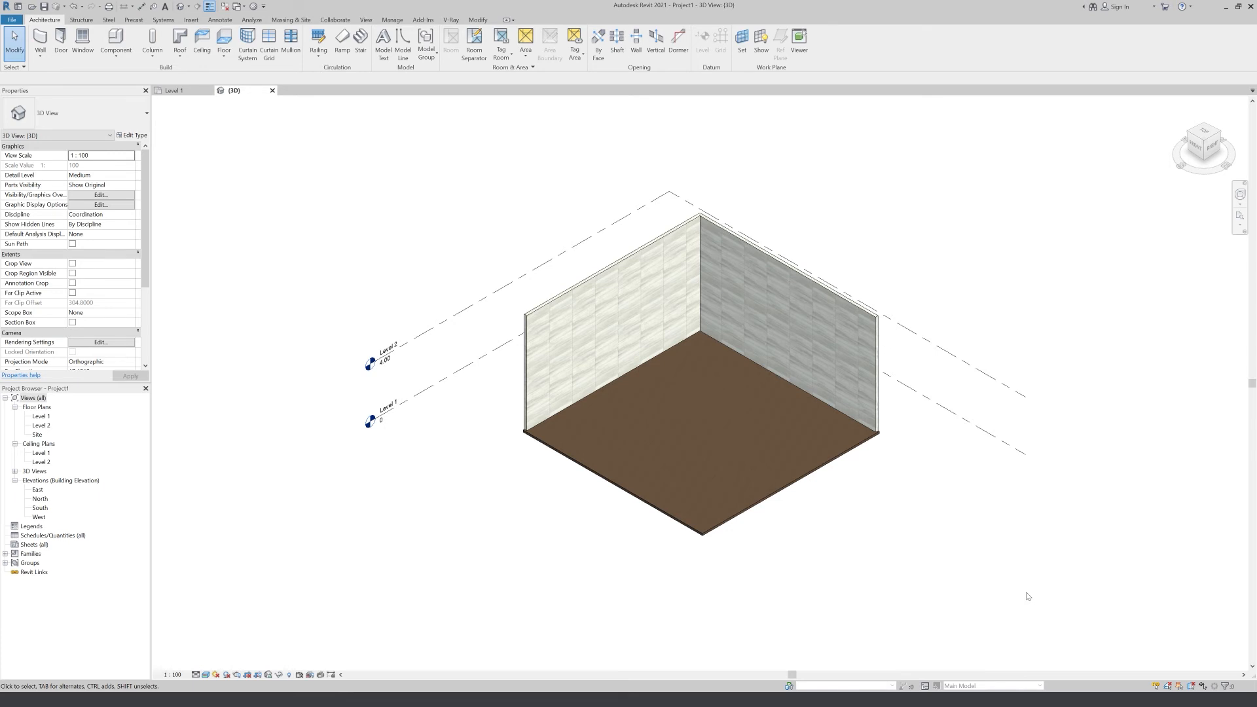
- Start a new floor and sketch a rectangular boundary about 16 m by 13 m beside the existing room
scroll(1006, 595, down, 3)
middle_drag(991, 538, 865, 452)
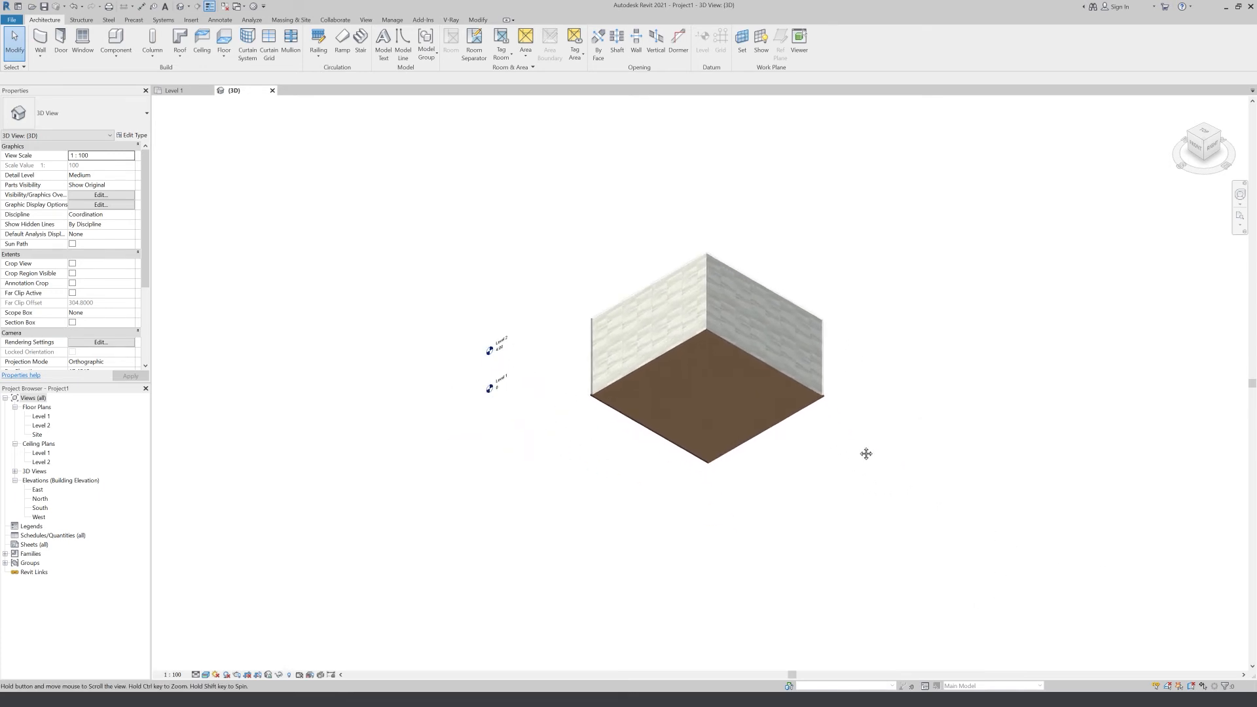
click(223, 37)
click(479, 33)
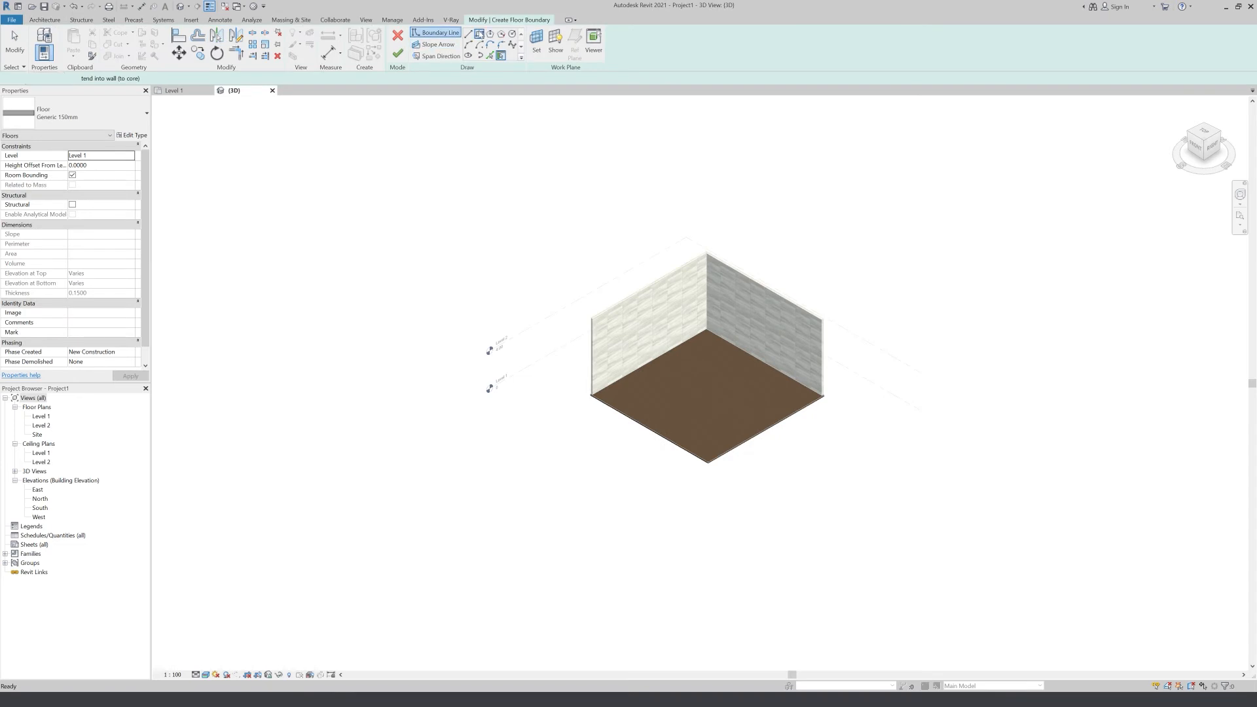
click(514, 453)
click(469, 599)
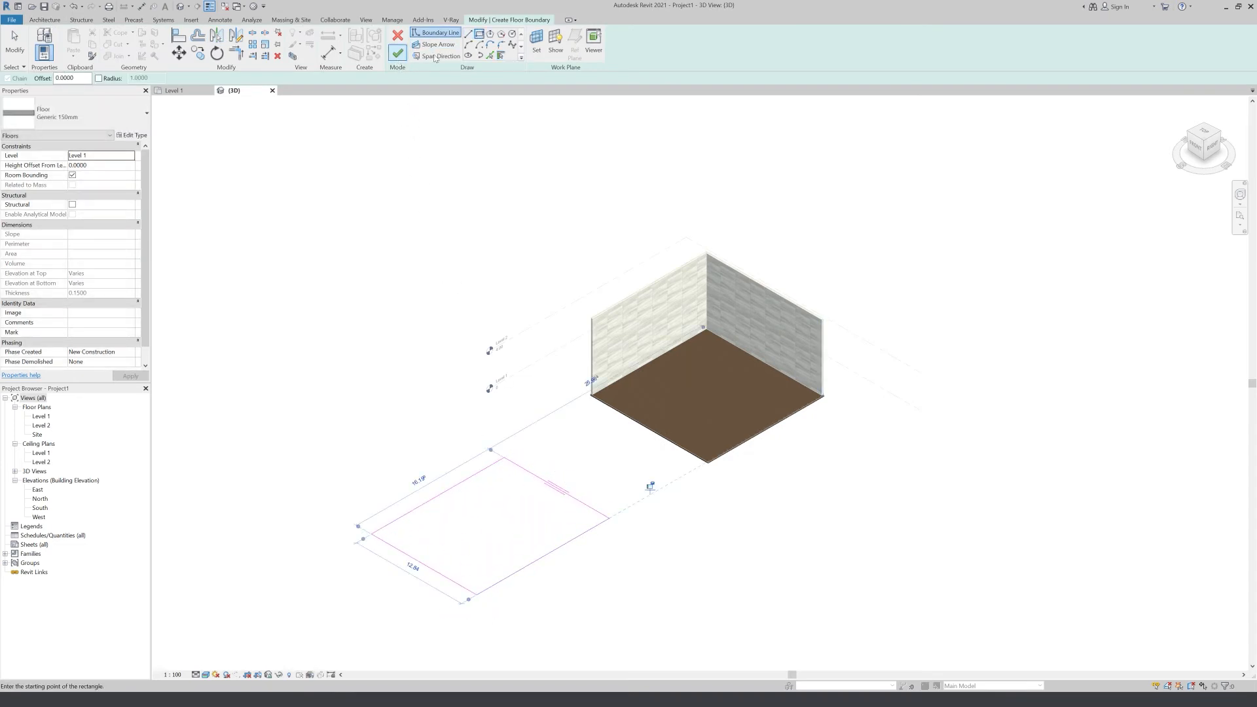
- Sketch two narrow rectangular openings along adjacent edges inside the floor boundary, finish the floor and deselect it
scroll(471, 552, up, 1)
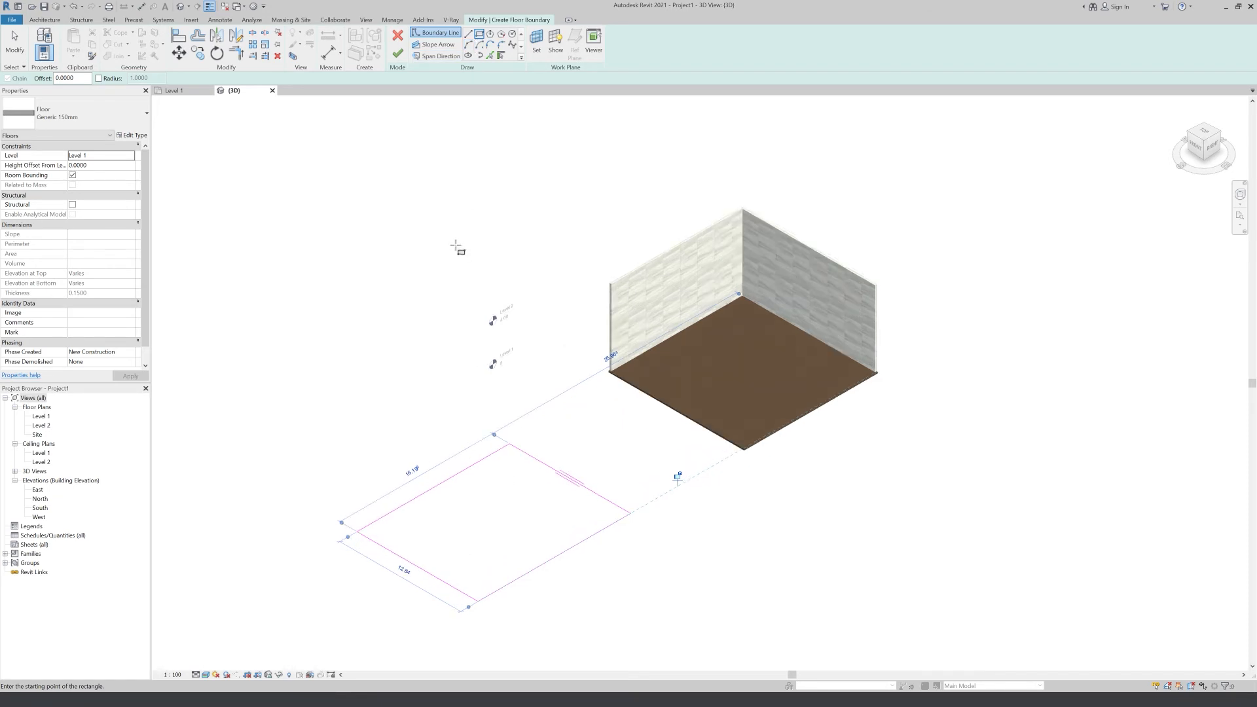
scroll(497, 485, up, 2)
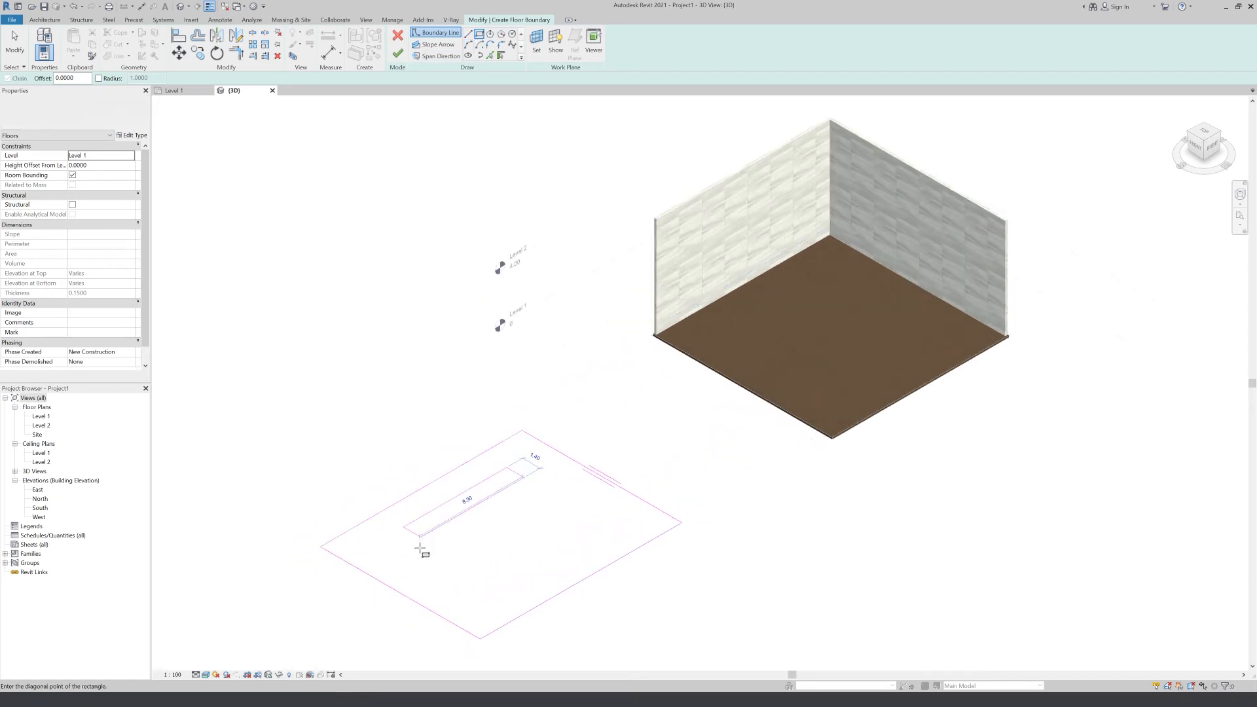
click(371, 555)
click(544, 458)
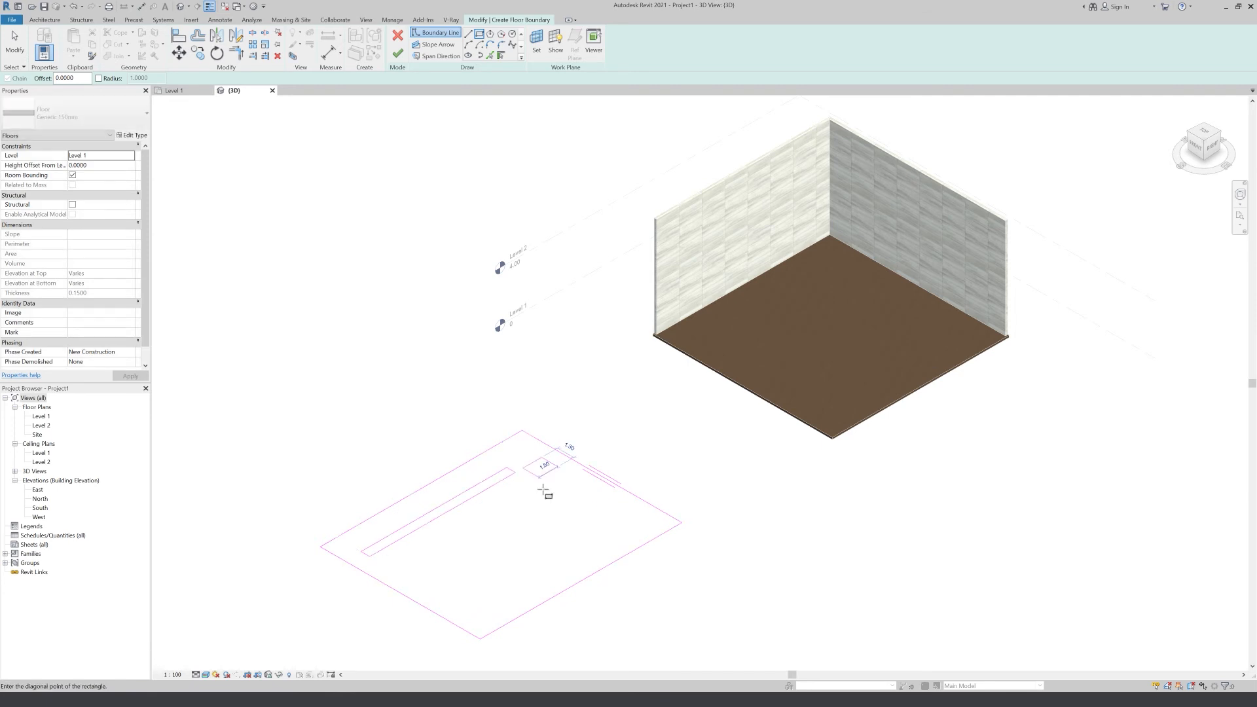
click(651, 540)
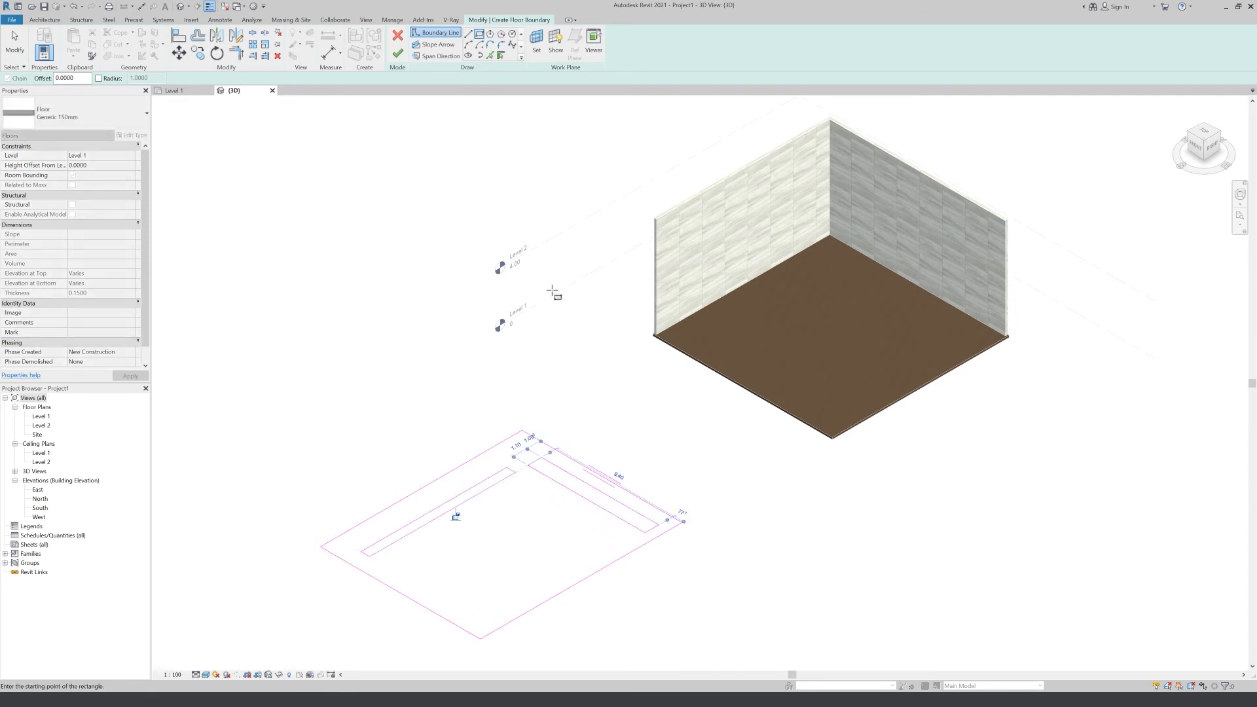
click(397, 54)
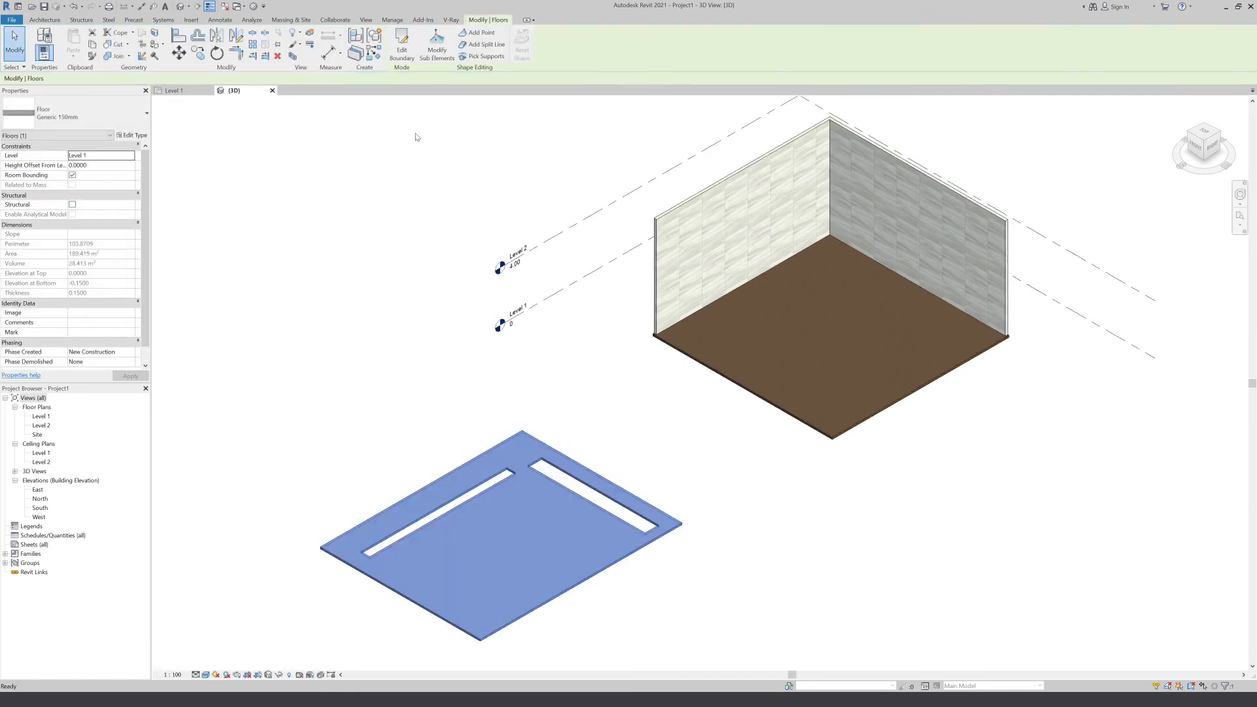
click(419, 194)
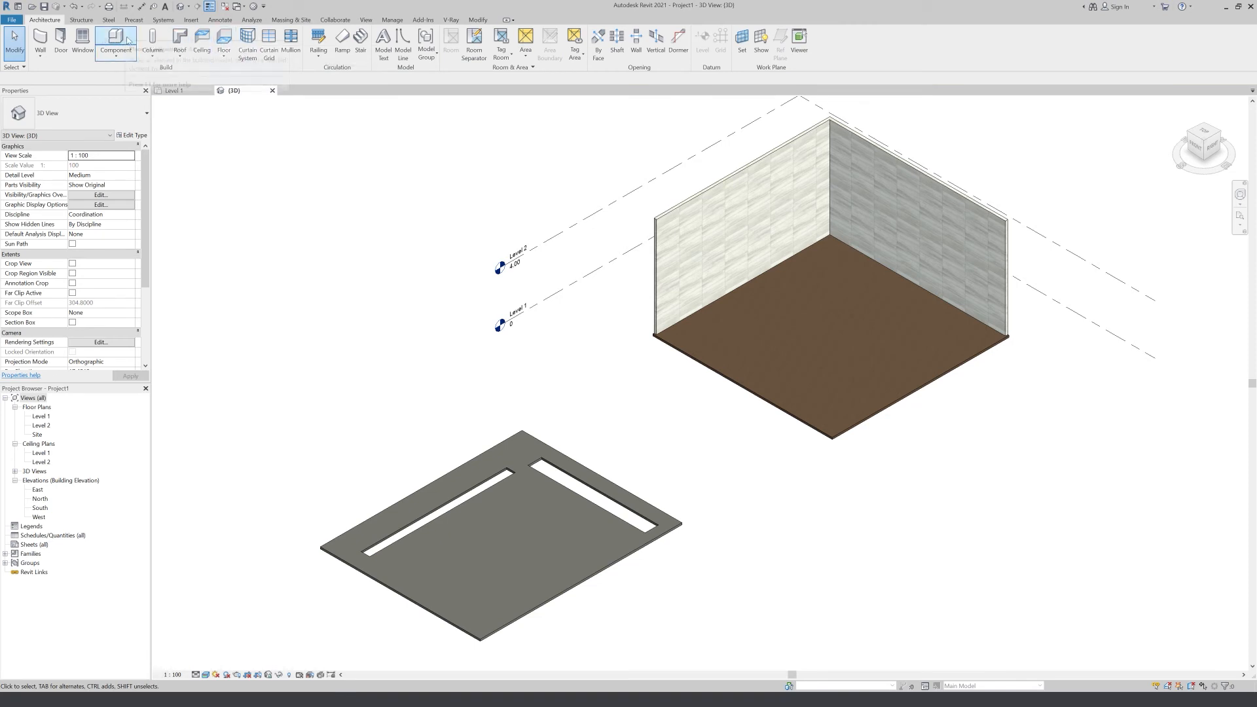
- Create a second Generic 150mm floor in top view from two rectangles that exactly fill the openings of the new floor
click(231, 40)
click(479, 34)
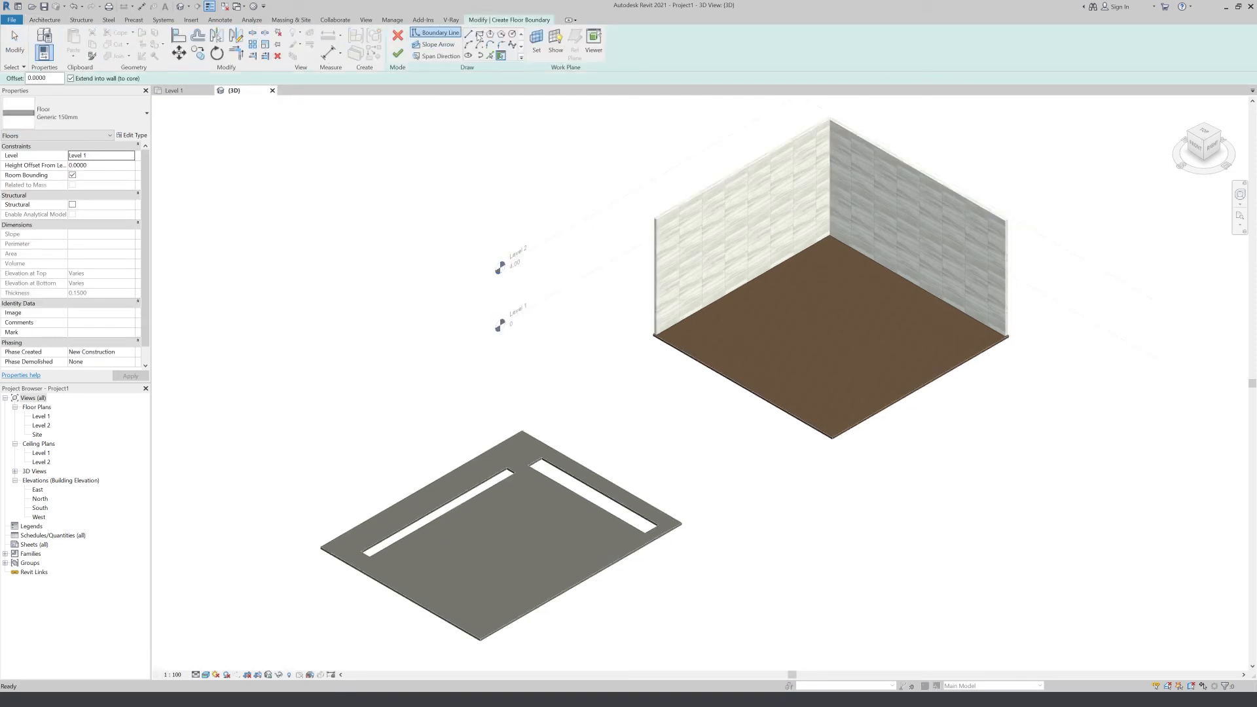
scroll(483, 436, up, 2)
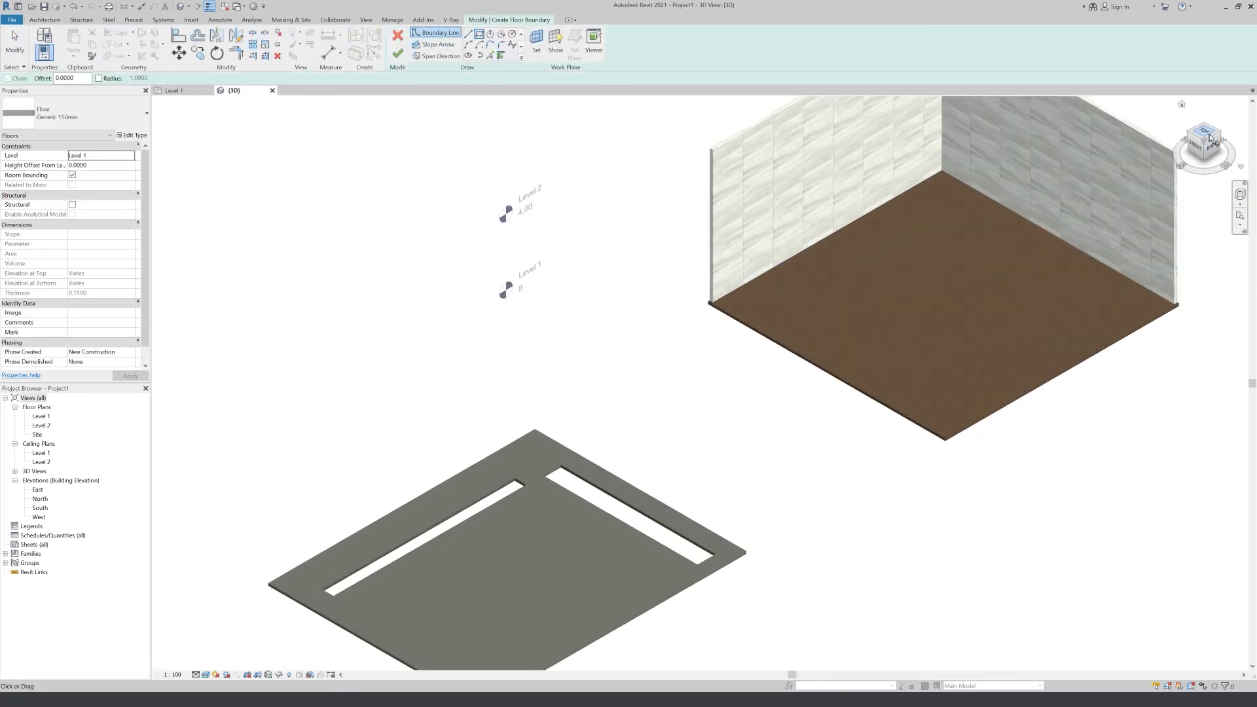
click(1202, 134)
scroll(655, 339, up, 4)
click(574, 351)
click(233, 327)
click(575, 346)
click(604, 598)
click(398, 53)
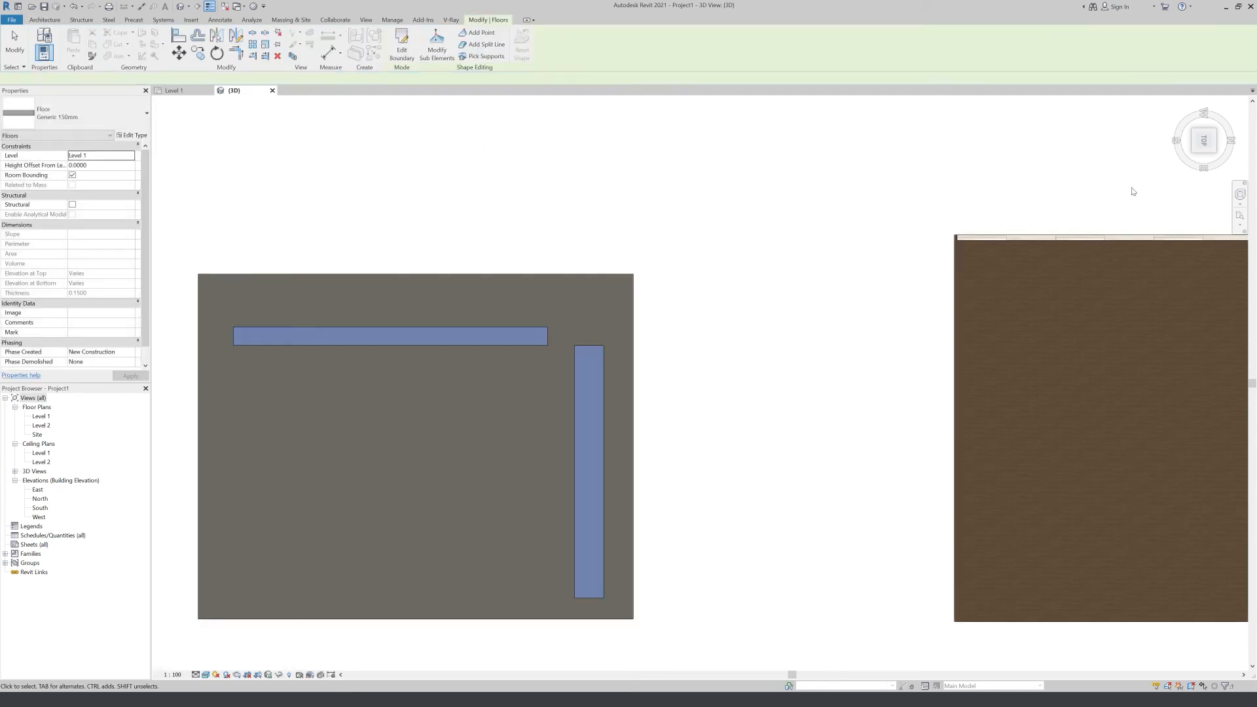
- Orbit to a tilted view and select the slotted floor and the infill floor in turn to inspect them as separate elements
drag(1198, 148, 1209, 117)
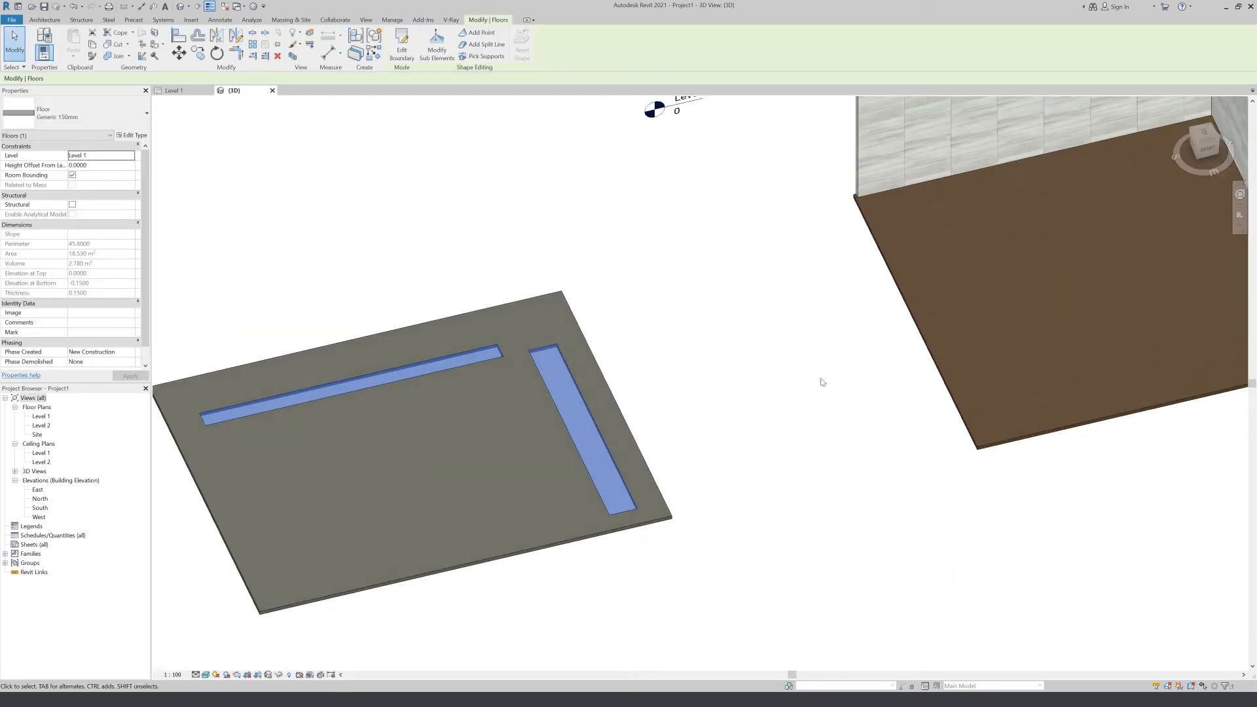
scroll(766, 410, down, 2)
click(760, 504)
click(647, 494)
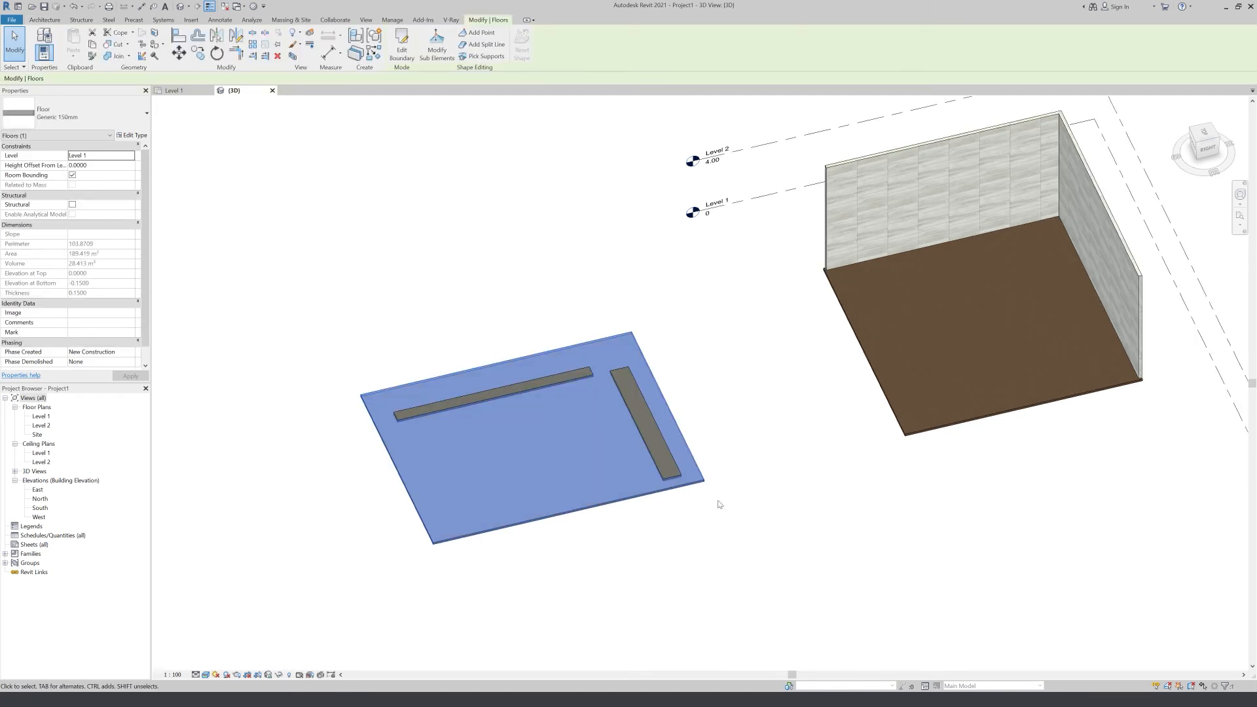
click(659, 525)
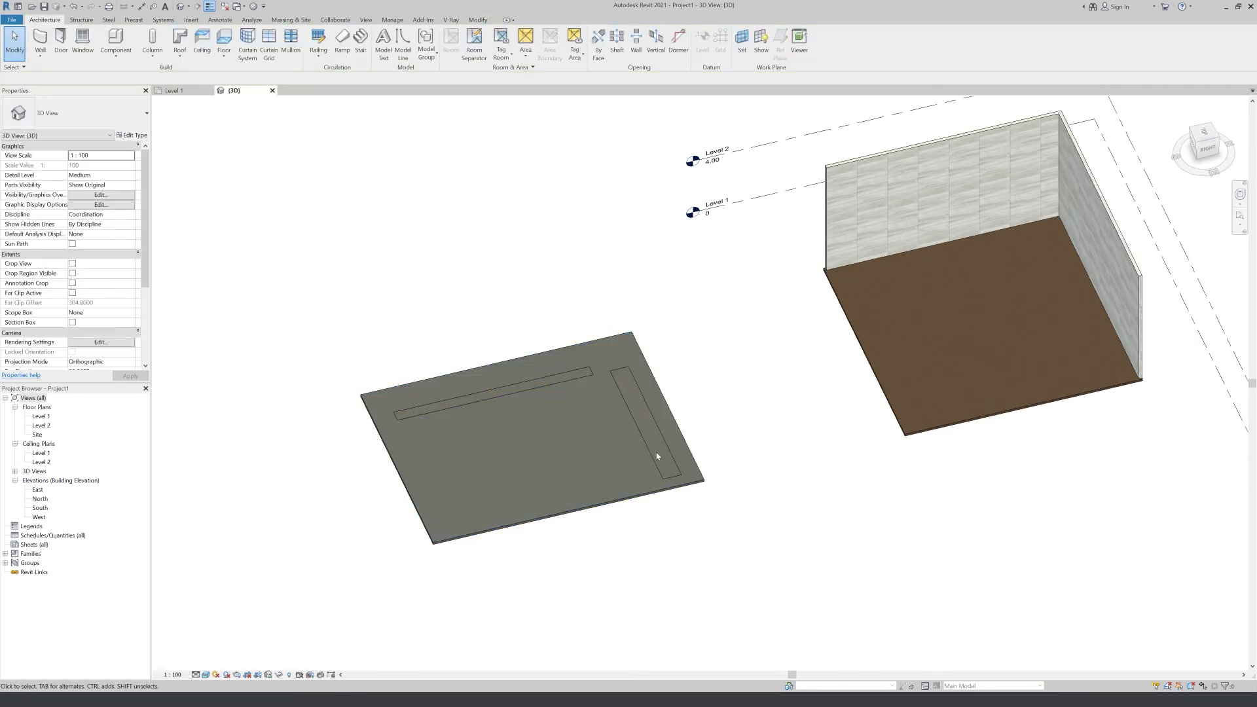
click(665, 450)
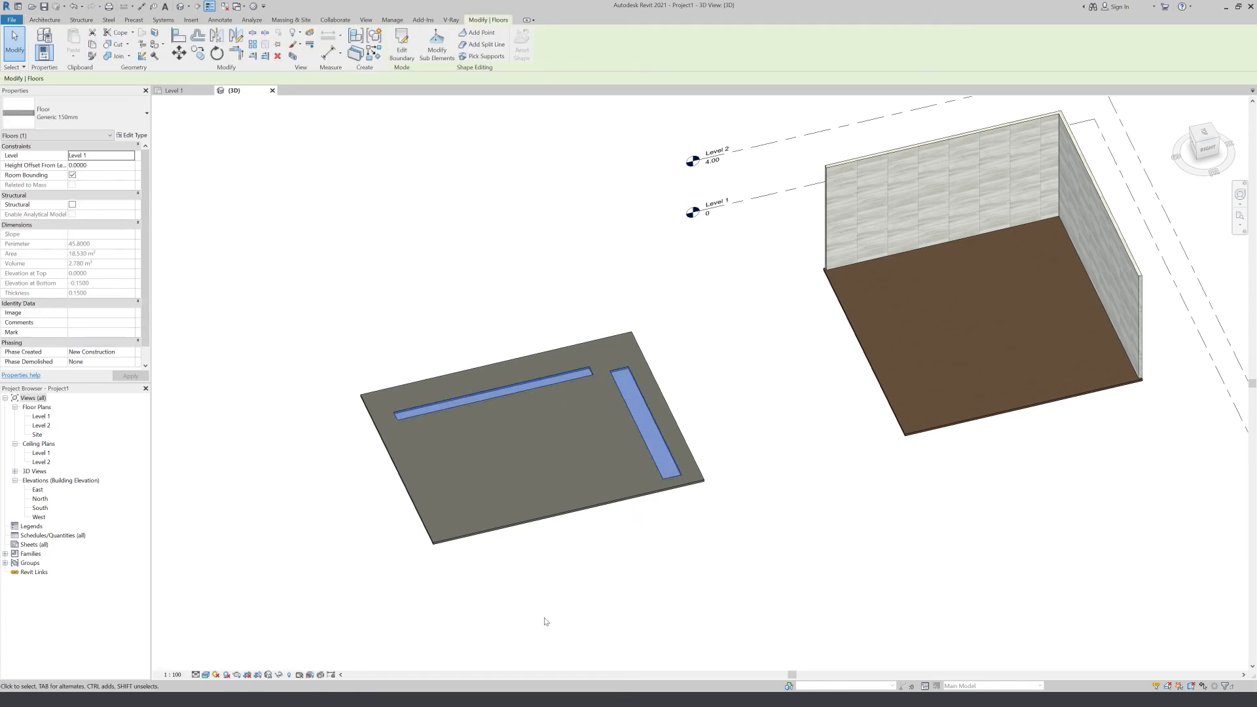
- Select the slotted floor and its infill floor together and delete both
scroll(549, 601, down, 1)
drag(692, 543, 538, 466)
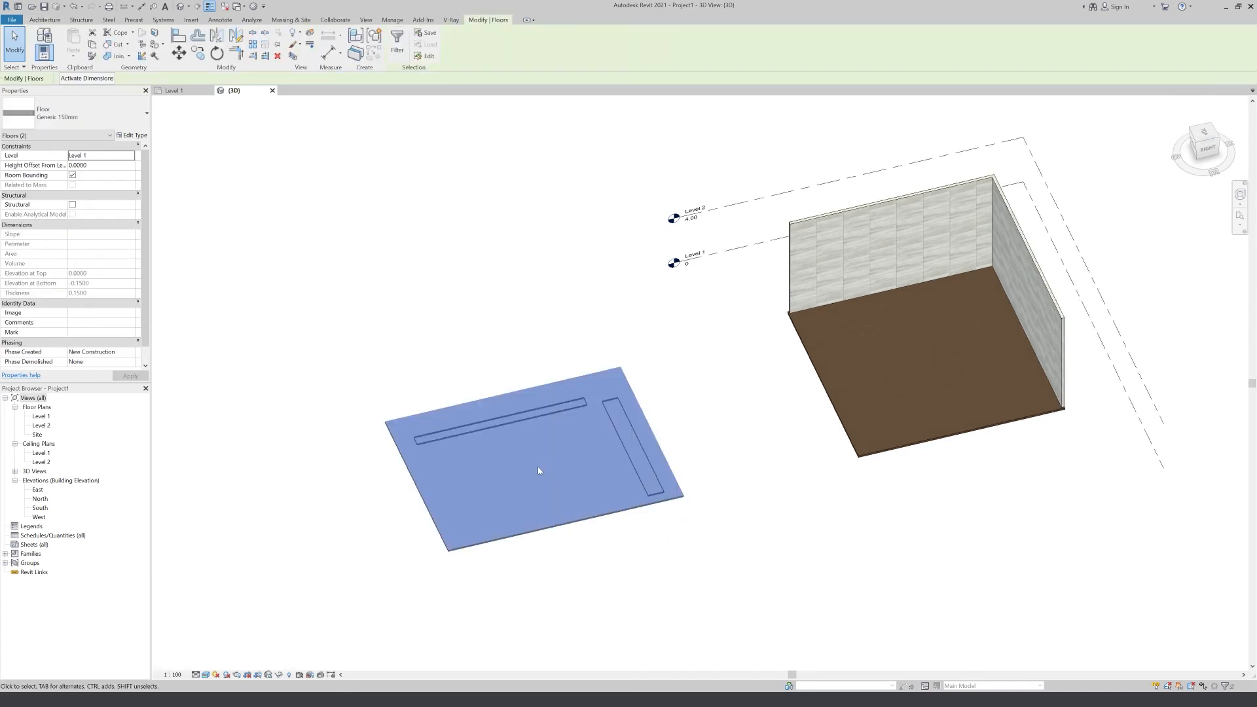
key(Delete)
click(1212, 139)
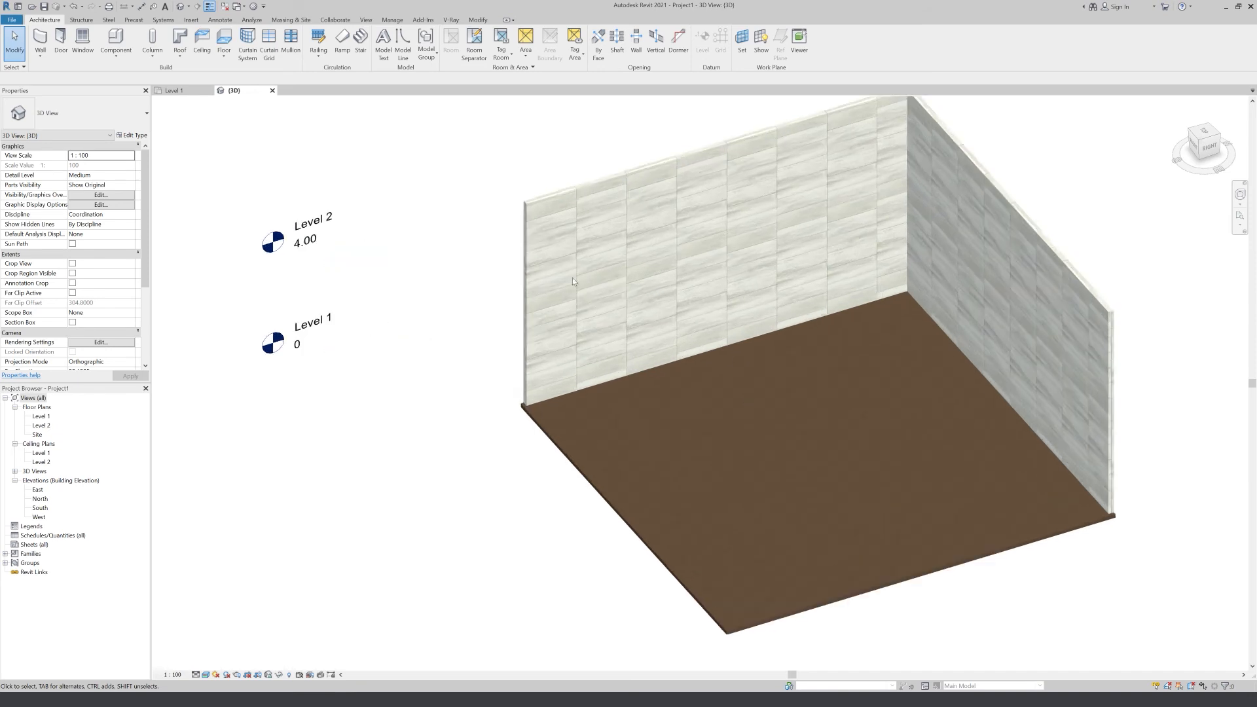
- Split the inner face of the wall beside the level markers with a long, narrow horizontal rectangle across its middle
scroll(399, 488, down, 1)
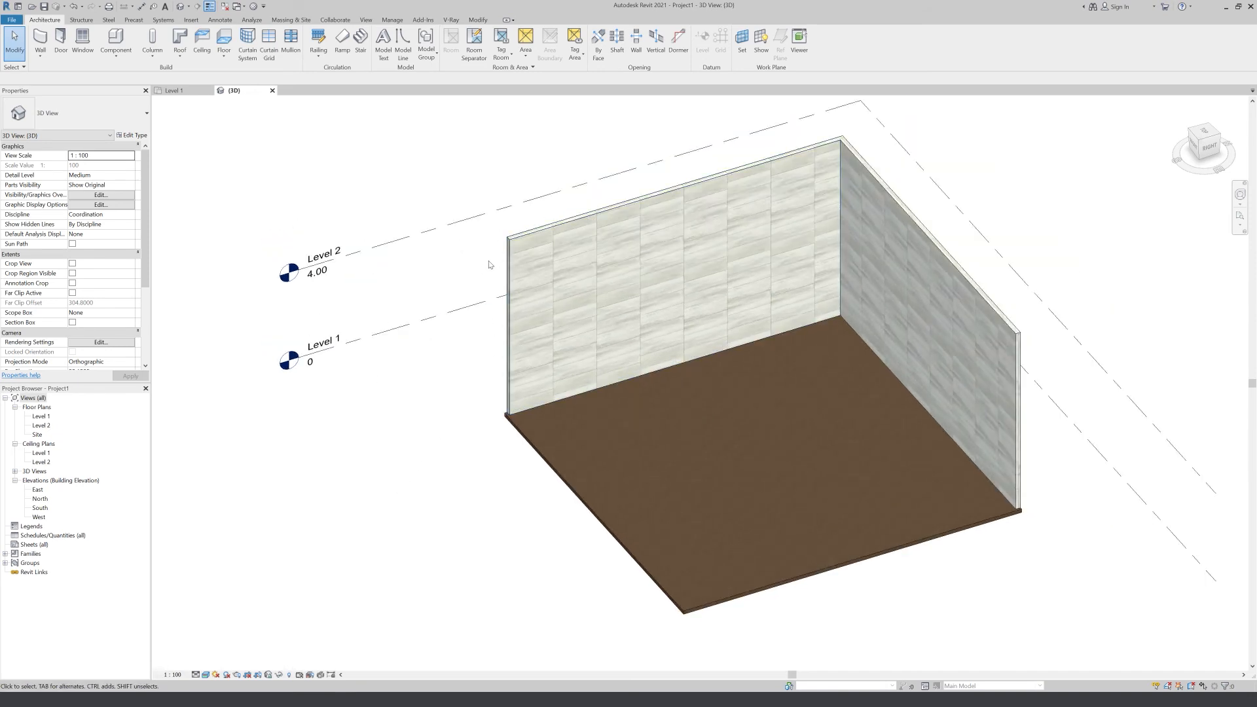
click(482, 20)
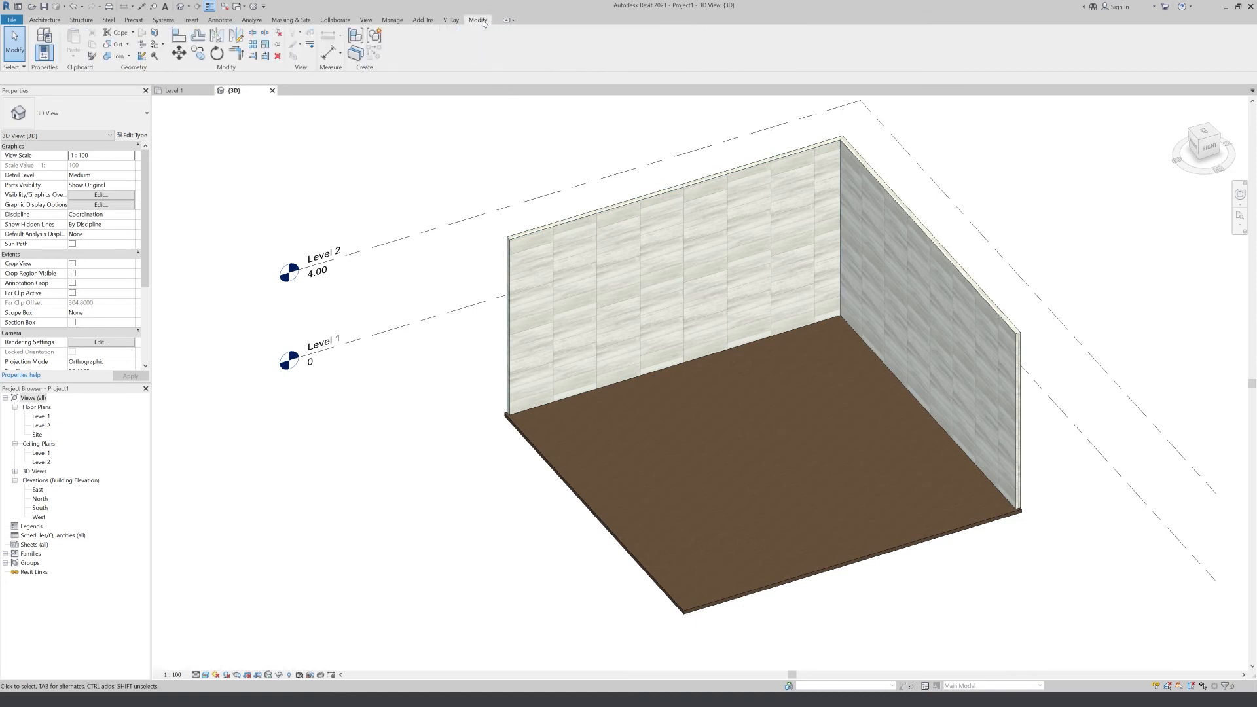
click(155, 34)
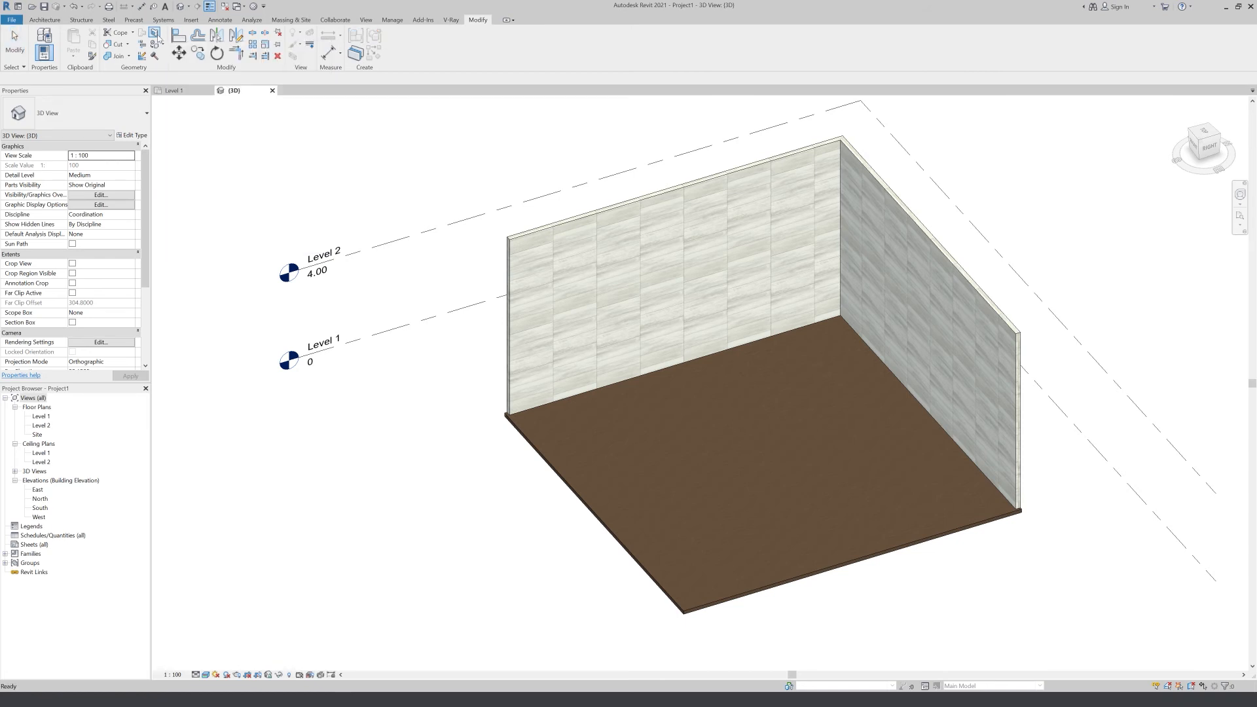
scroll(593, 341, up, 3)
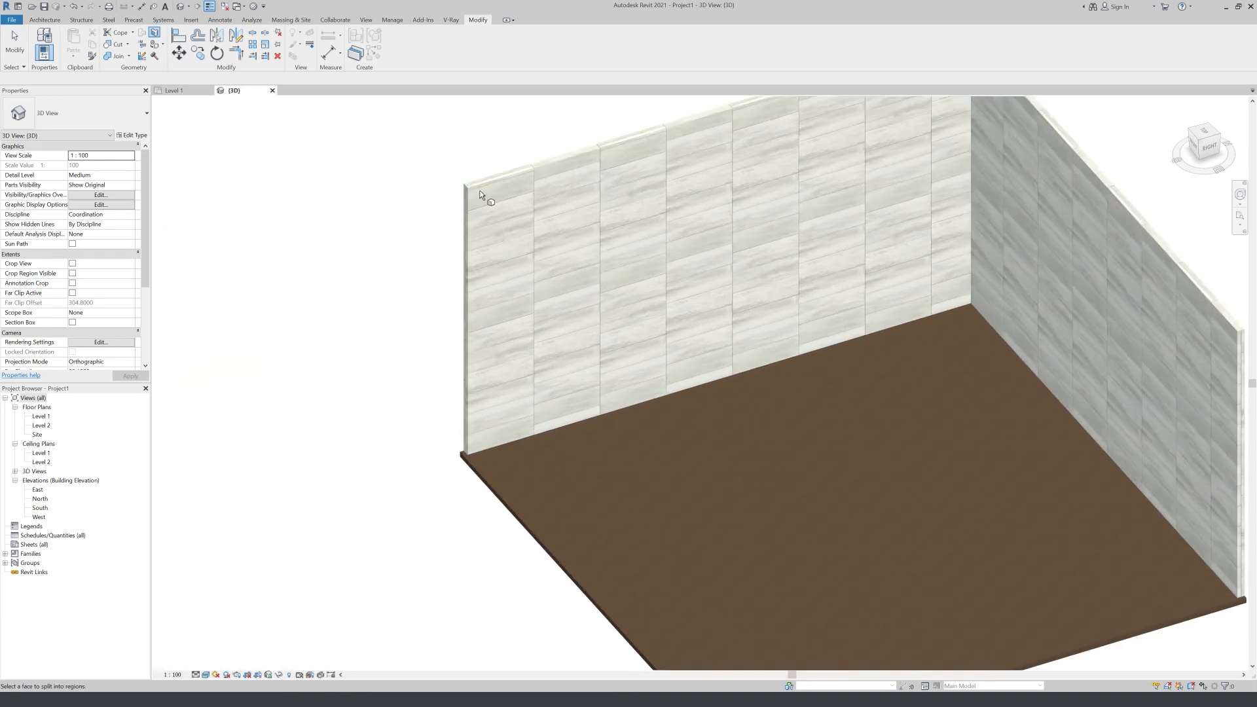
click(473, 196)
scroll(410, 360, down, 2)
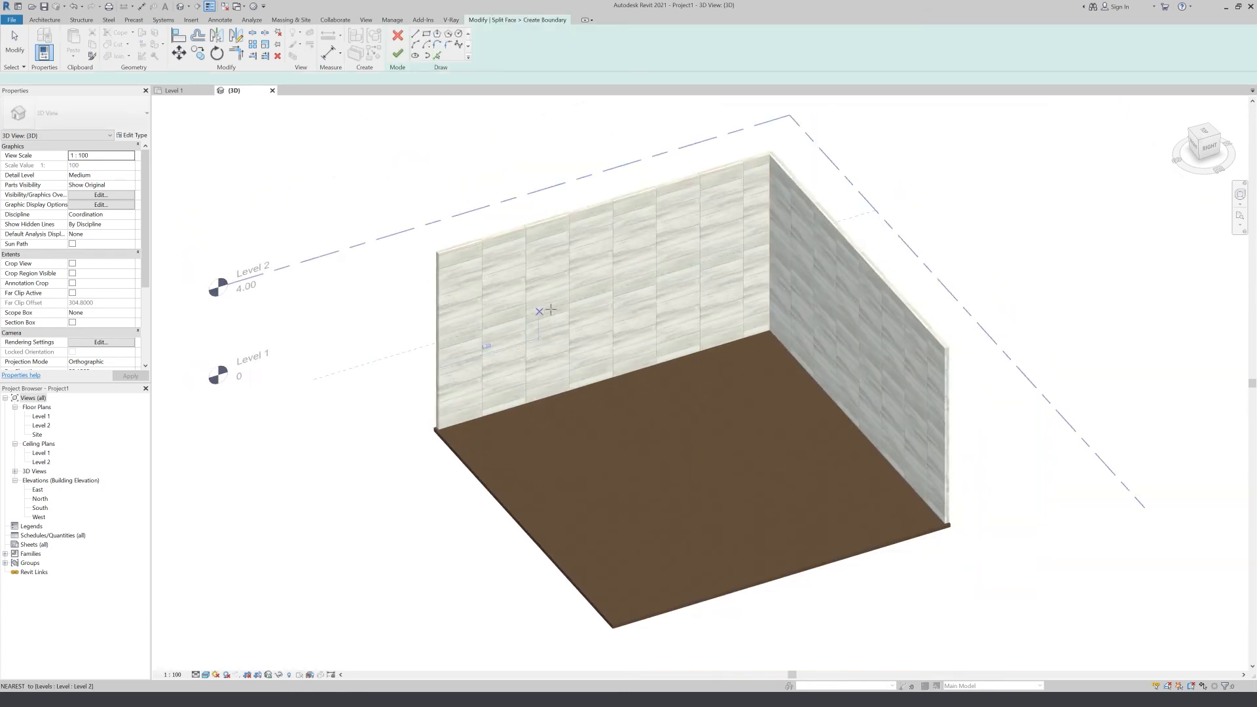
click(427, 34)
scroll(502, 316, up, 2)
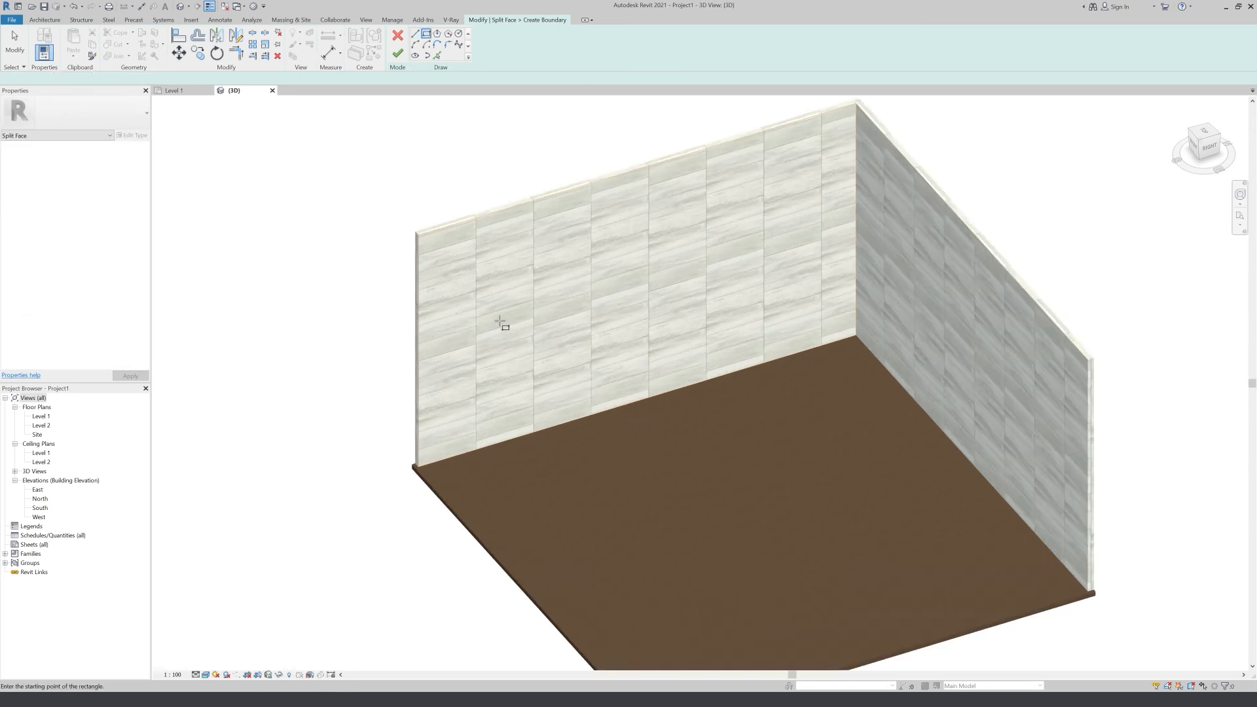
click(446, 332)
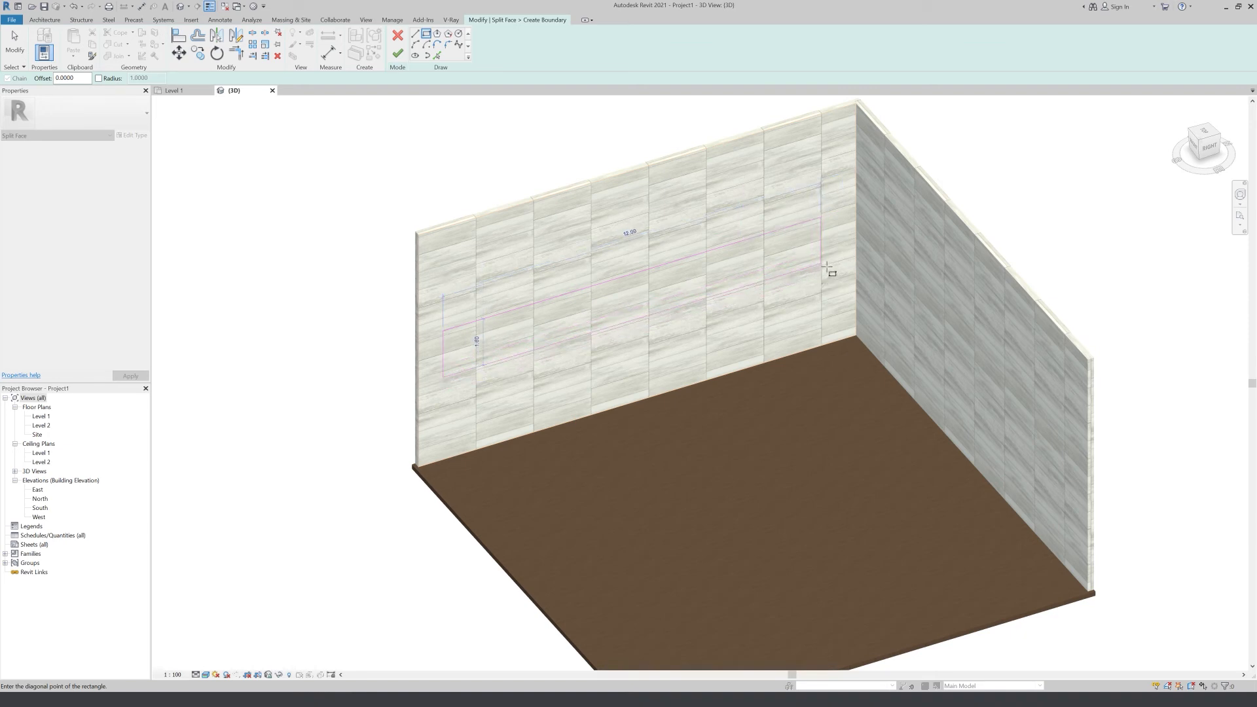
click(827, 259)
click(398, 53)
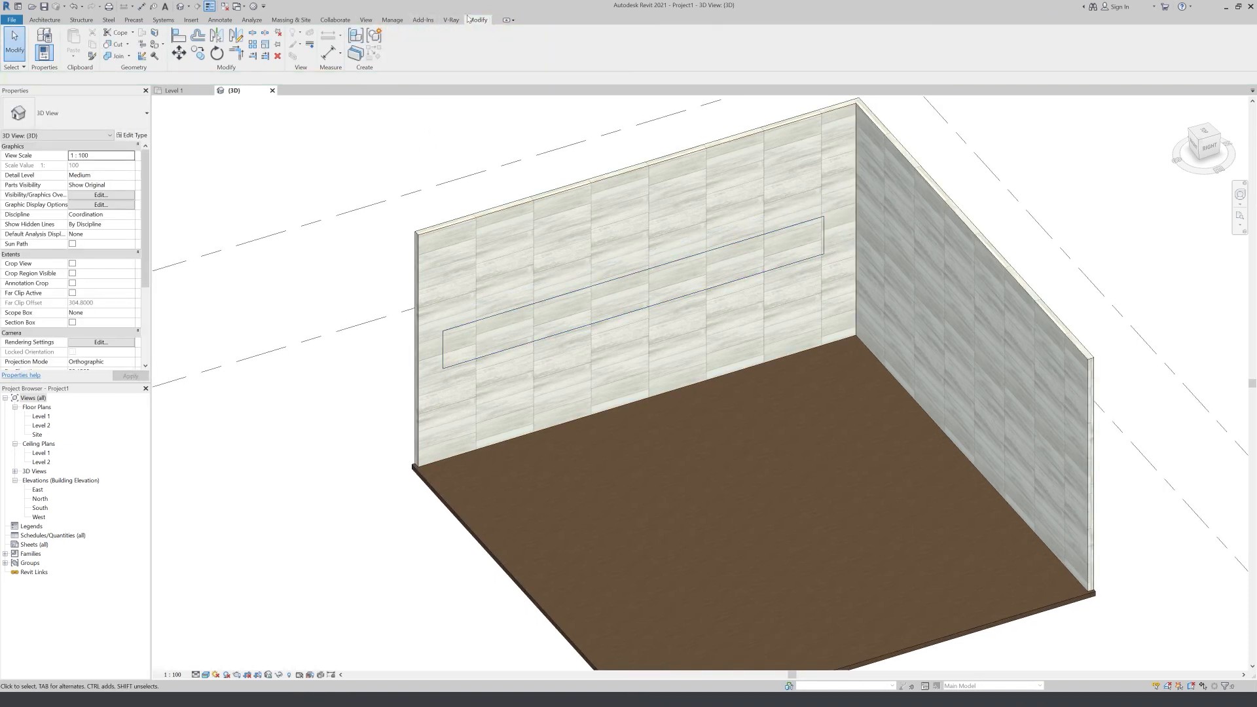
- Paint the split rectangular region of the wall with the Wood - Stained material
click(156, 46)
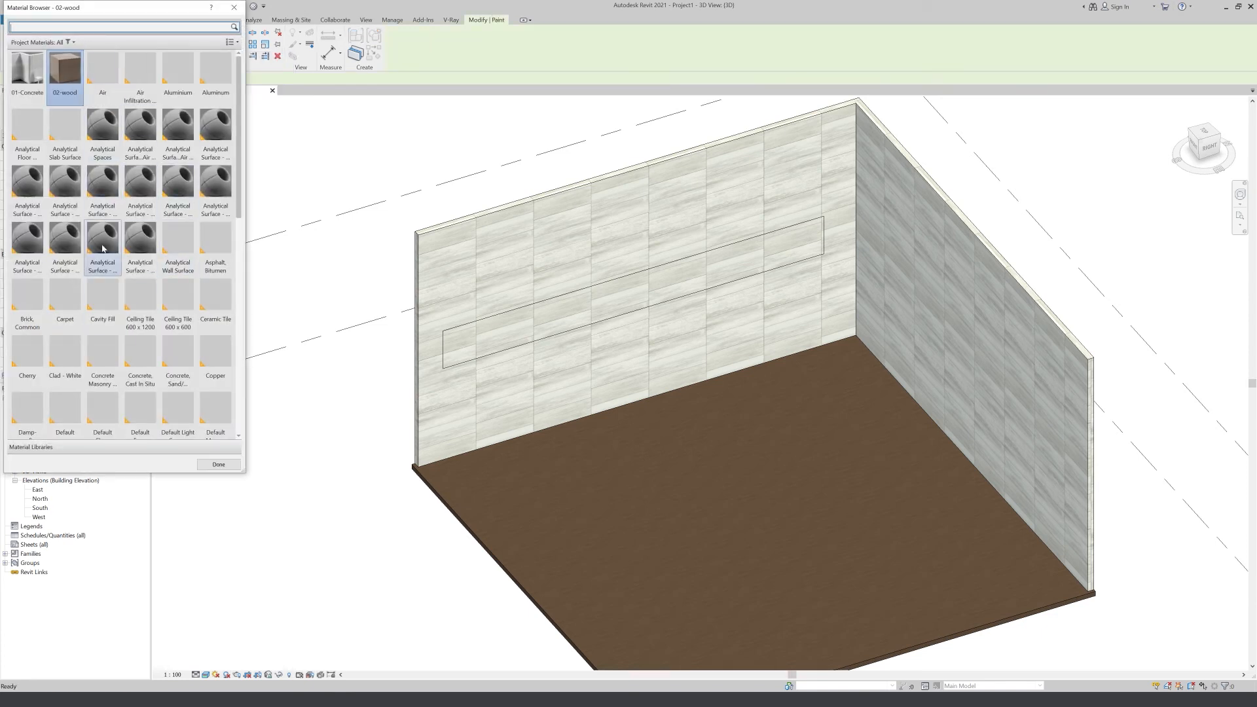
scroll(141, 308, down, 5)
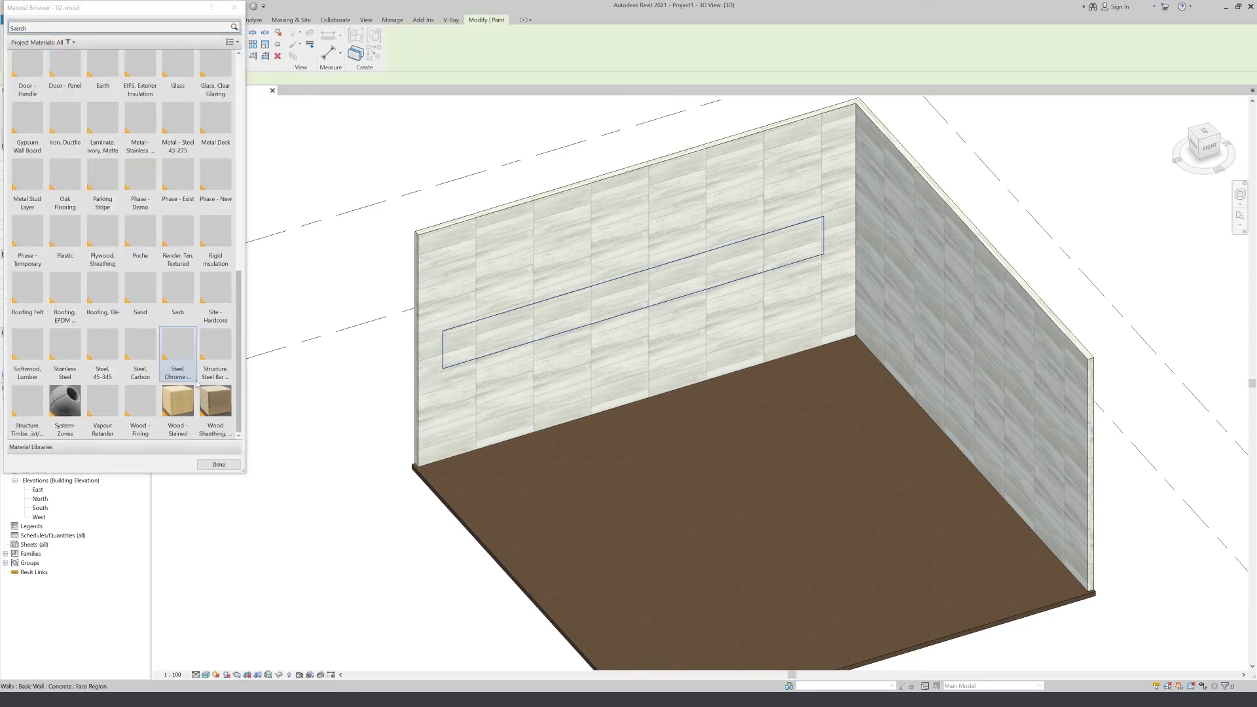
click(178, 402)
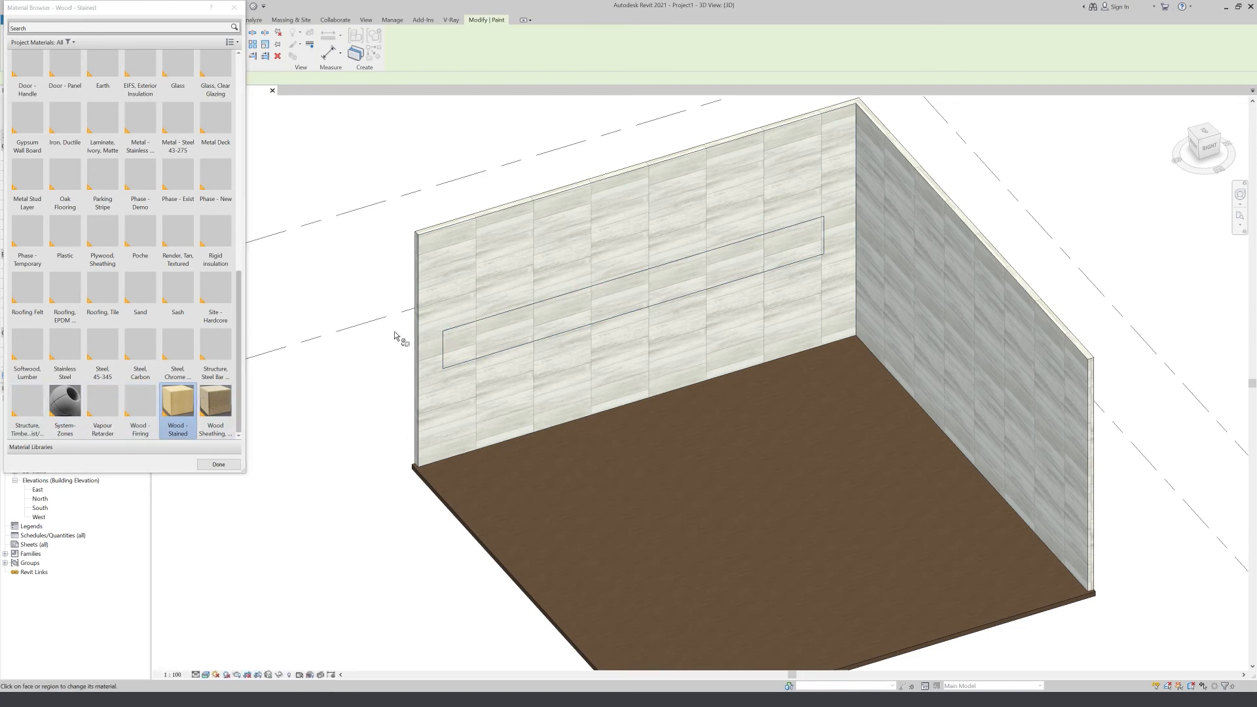
click(454, 348)
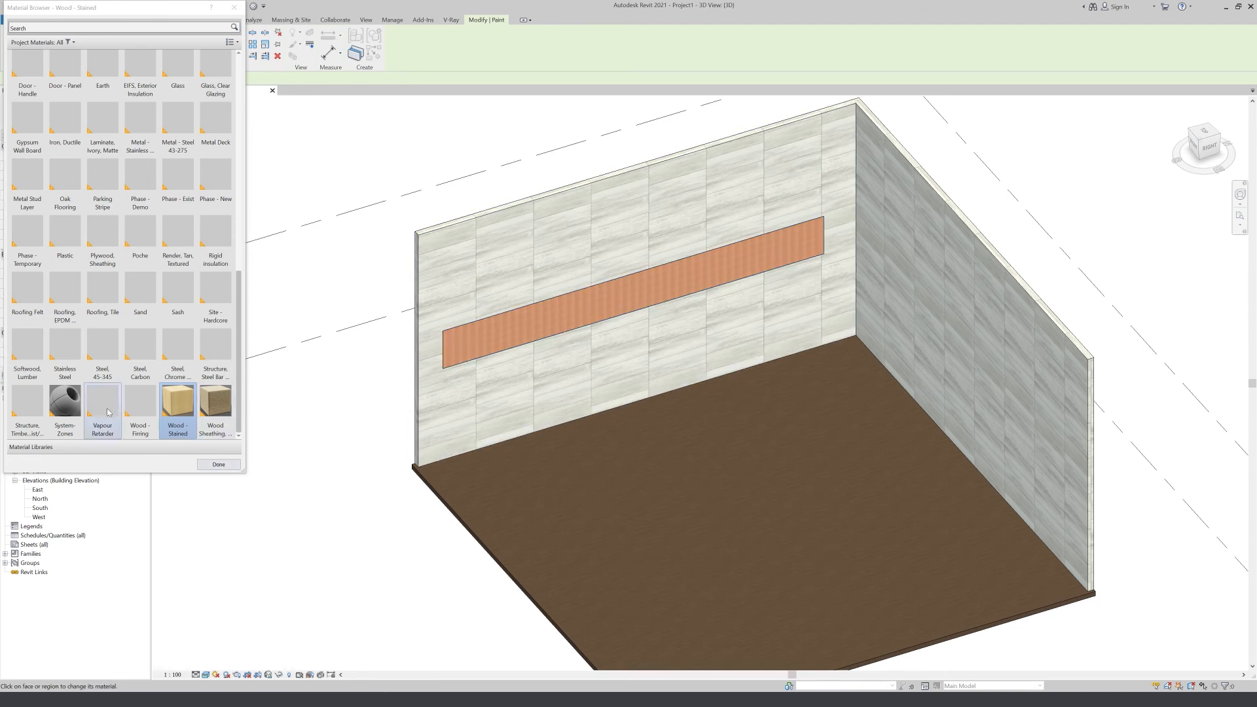
- Paint the wall's split rectangular region with the 02-wood material and finish painting
scroll(140, 298, up, 10)
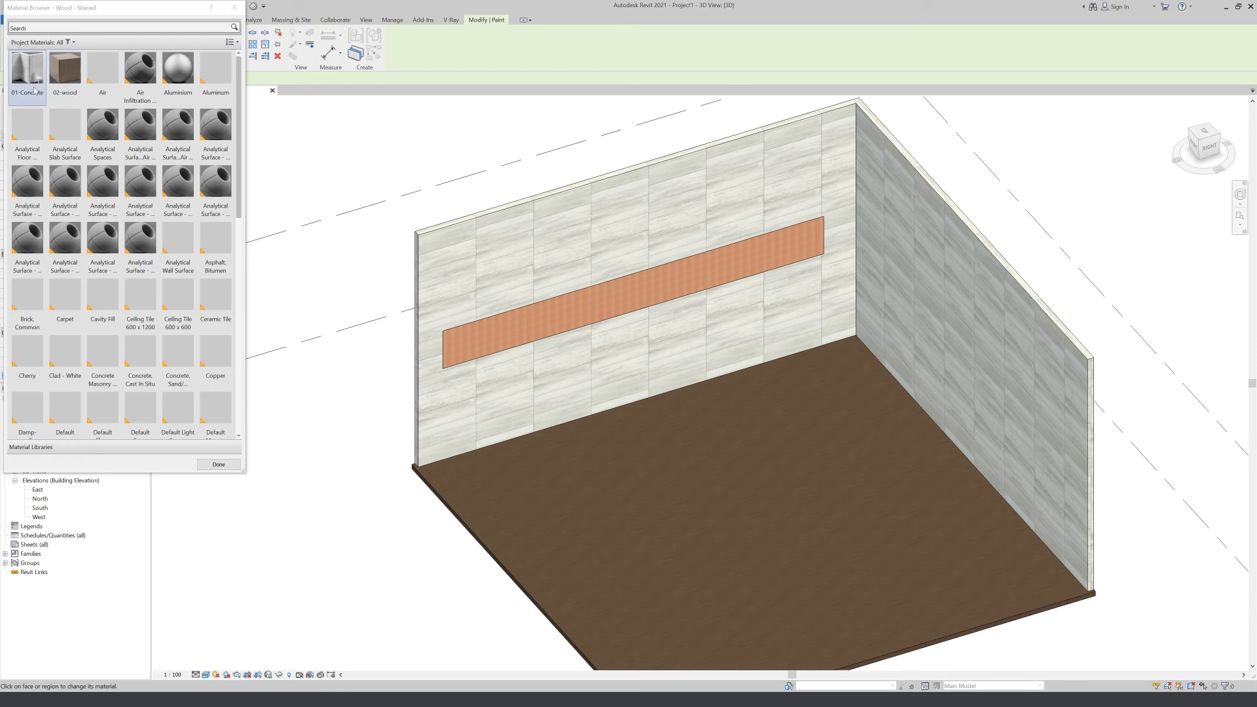
click(65, 72)
click(501, 350)
scroll(399, 464, down, 2)
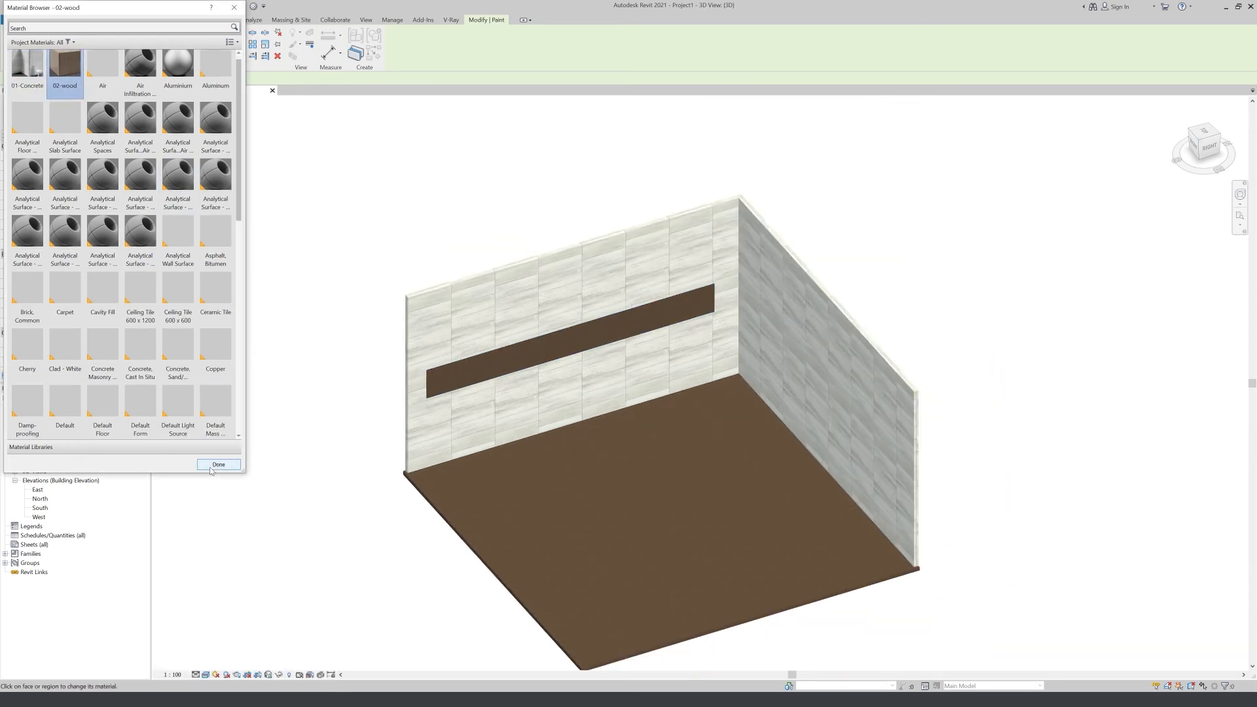
click(223, 465)
click(452, 520)
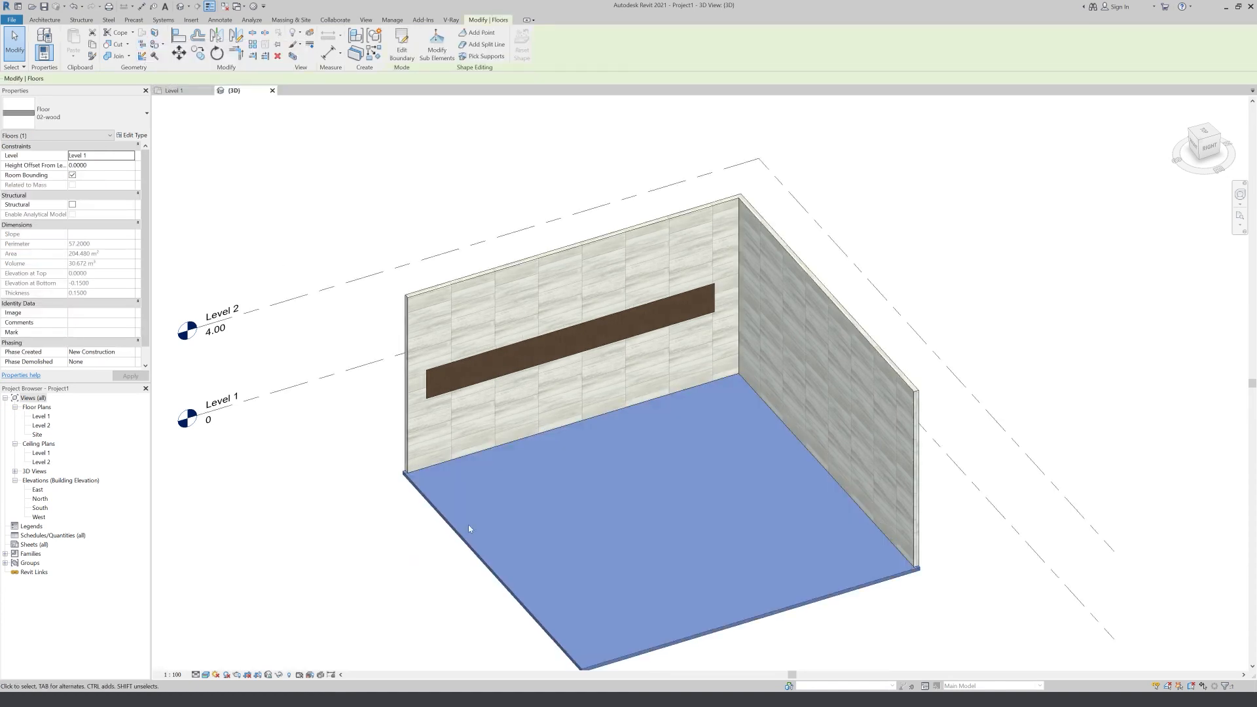
key(s)
key(f)
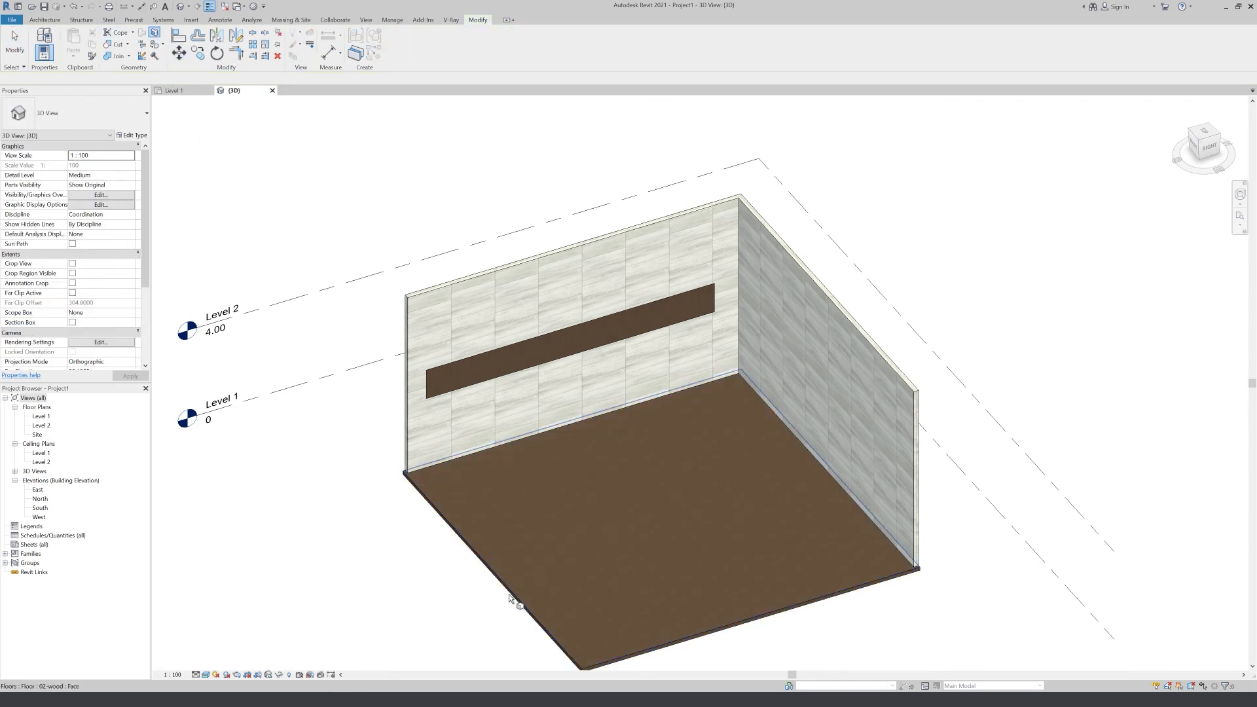
scroll(563, 648, up, 4)
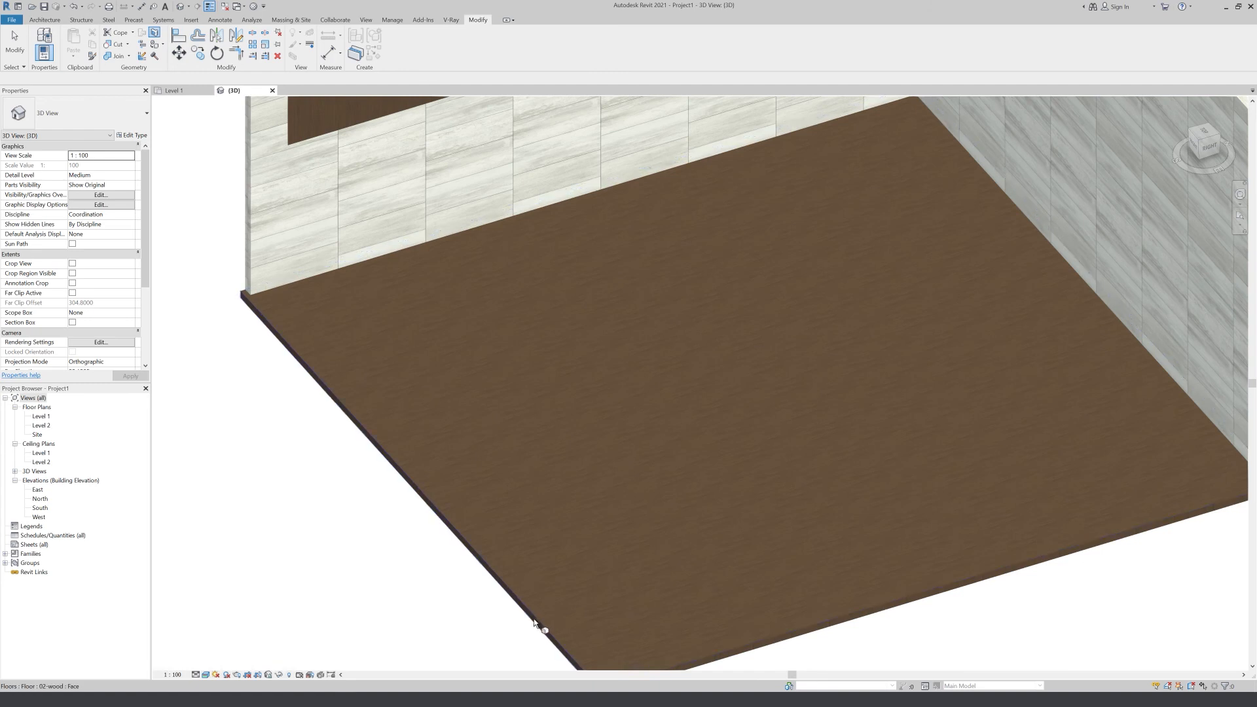
click(534, 622)
scroll(286, 590, down, 3)
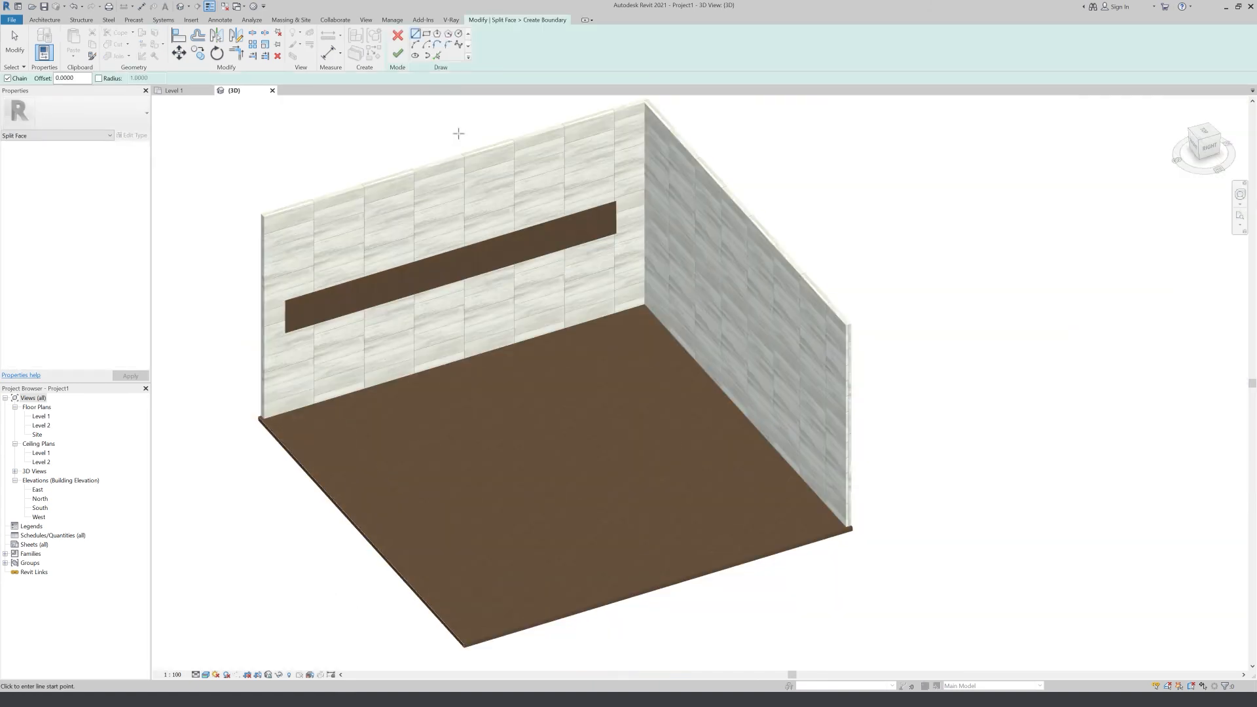
key(Escape)
- Split the top face of the wood floor with a circle drawn around the middle of the floor
scroll(282, 586, up, 3)
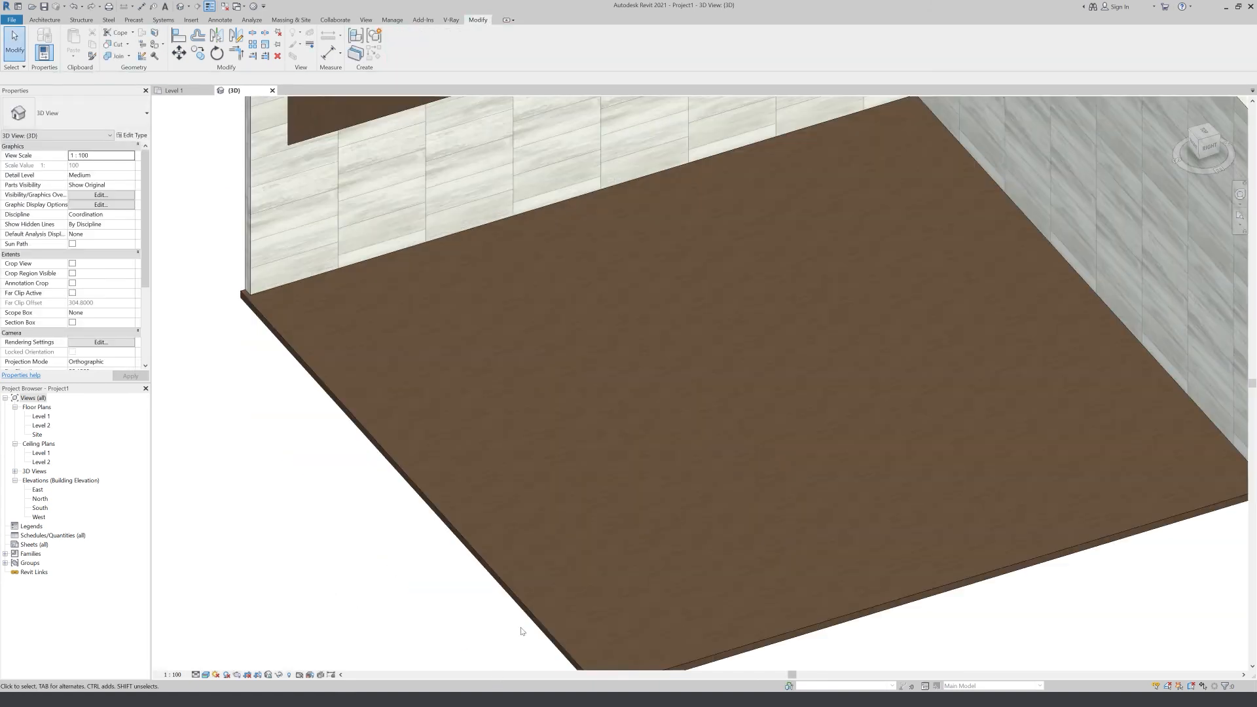
click(156, 33)
click(281, 359)
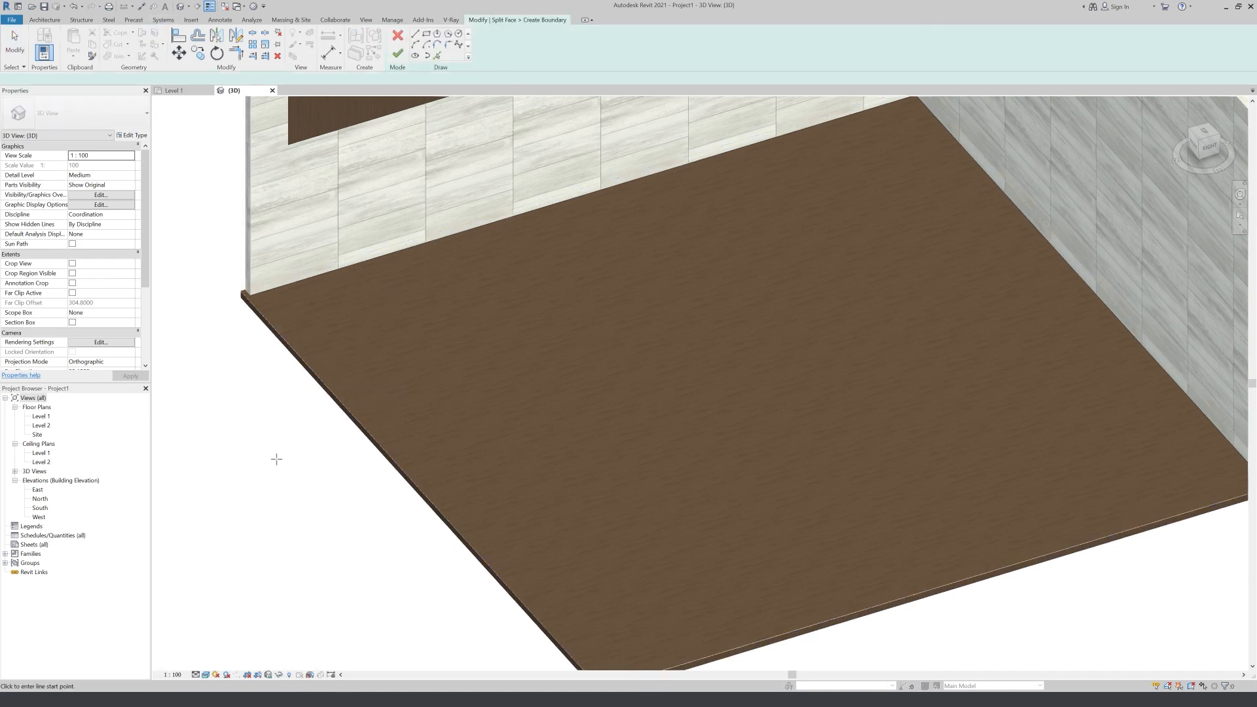
scroll(275, 459, down, 3)
click(426, 34)
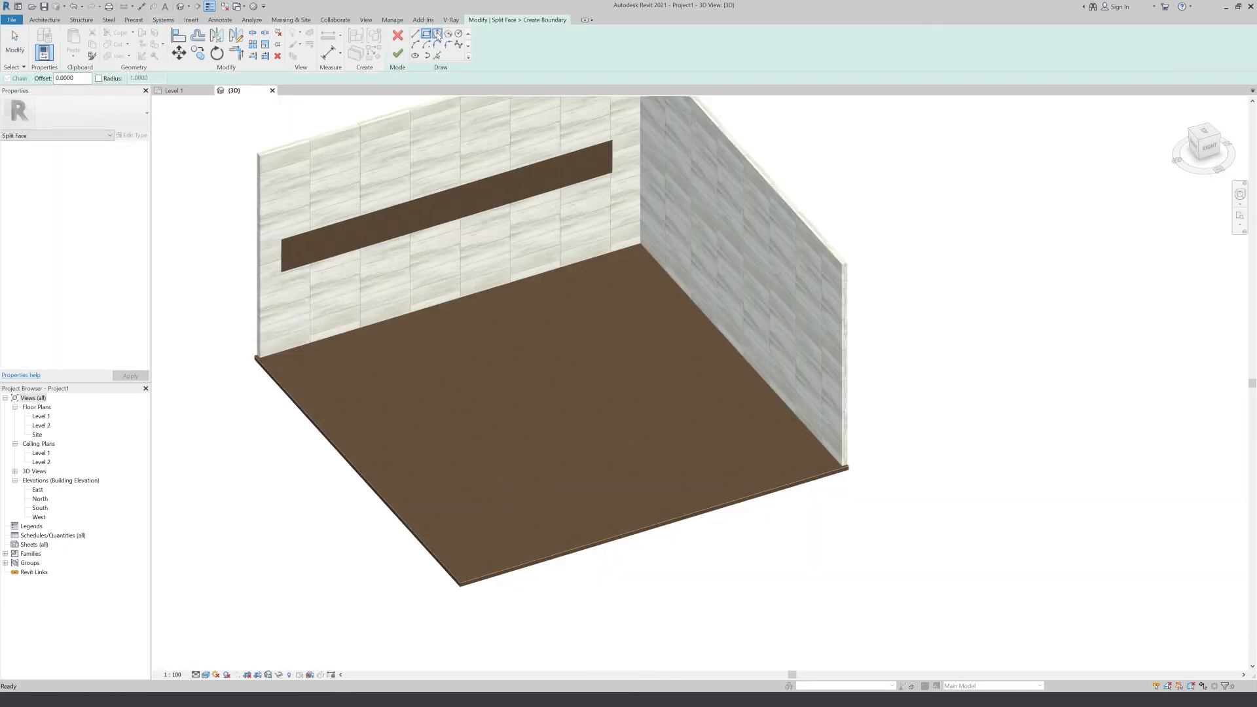
click(458, 33)
click(551, 400)
click(575, 351)
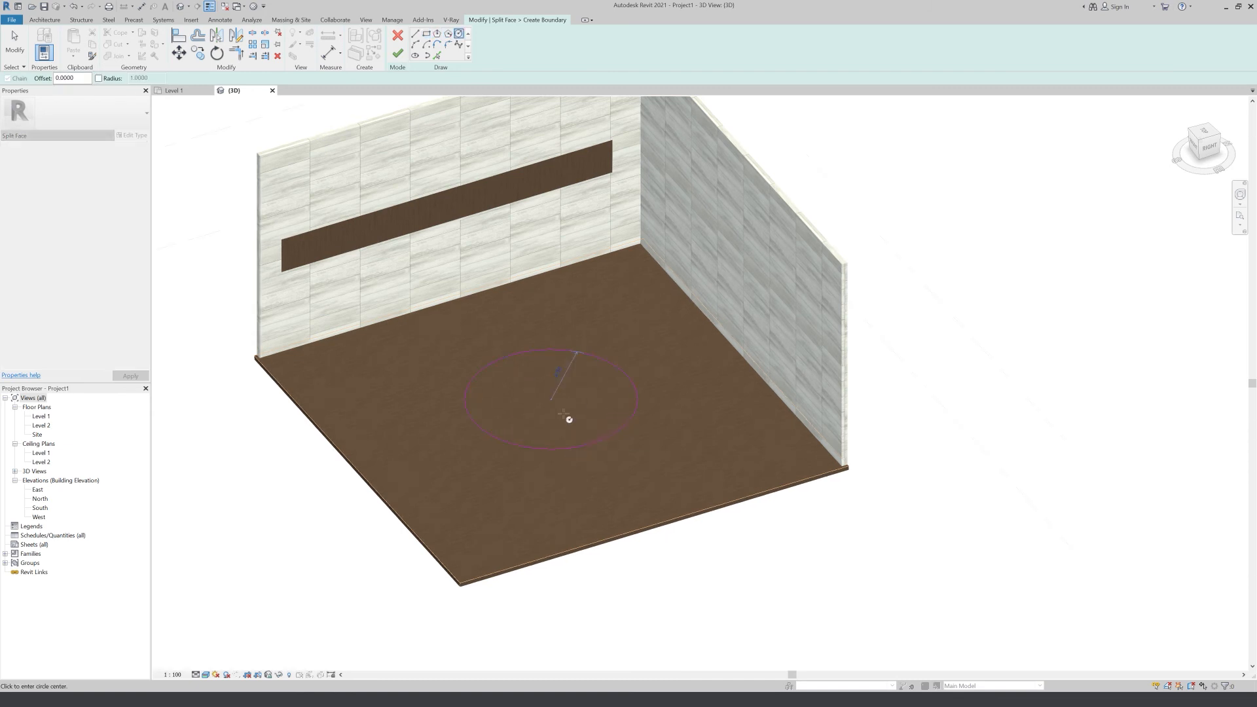
scroll(585, 396, up, 1)
click(397, 54)
key(Escape)
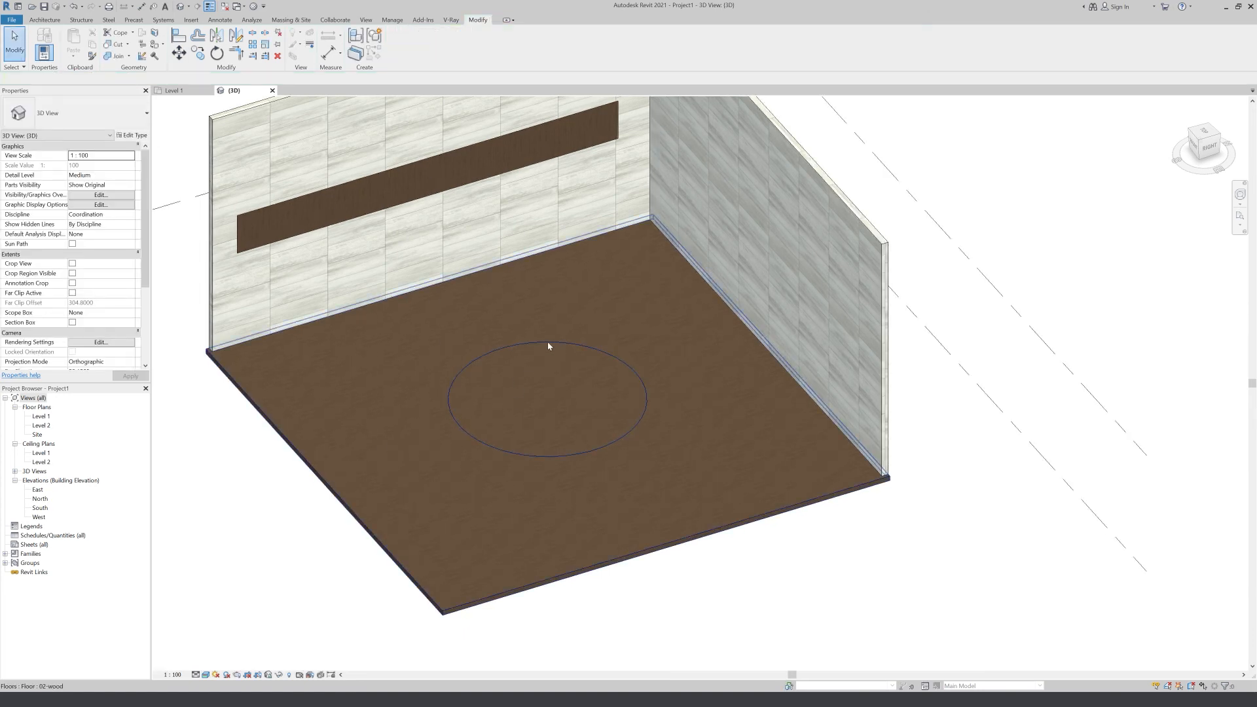
click(155, 45)
scroll(218, 196, down, 5)
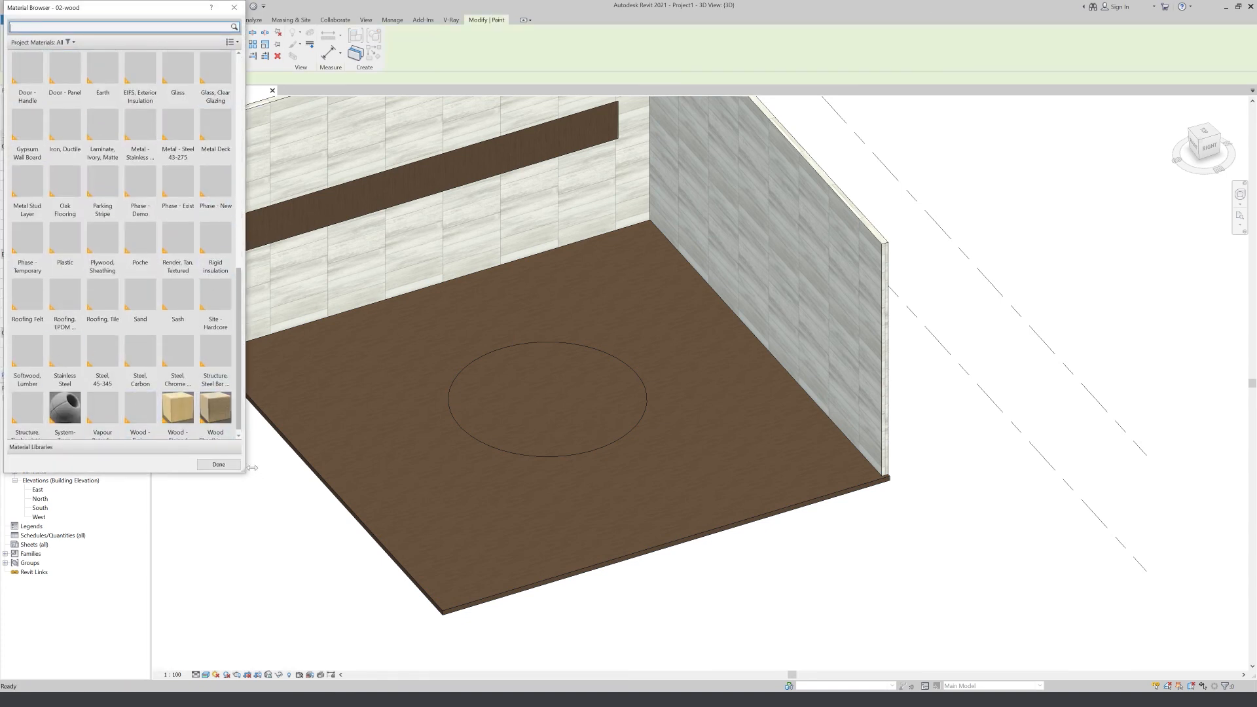
click(218, 464)
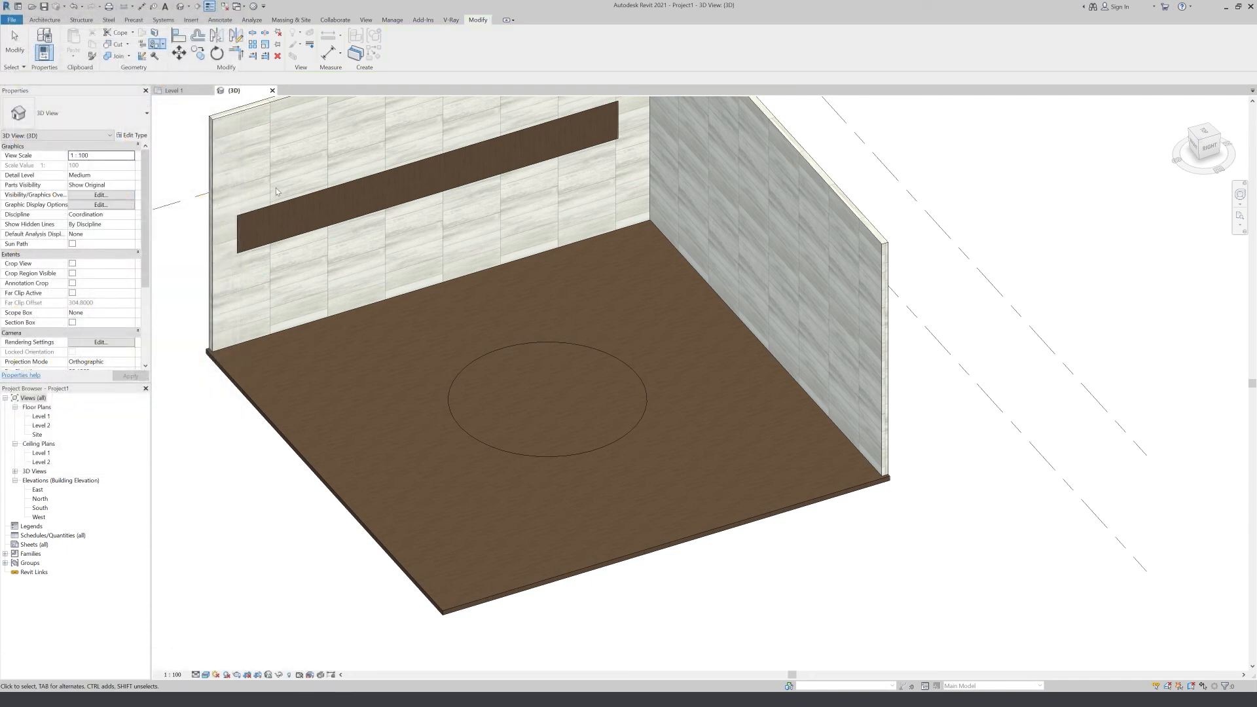
- Add the Marble material from the Stone category of the AEC Materials library to the project materials
click(392, 20)
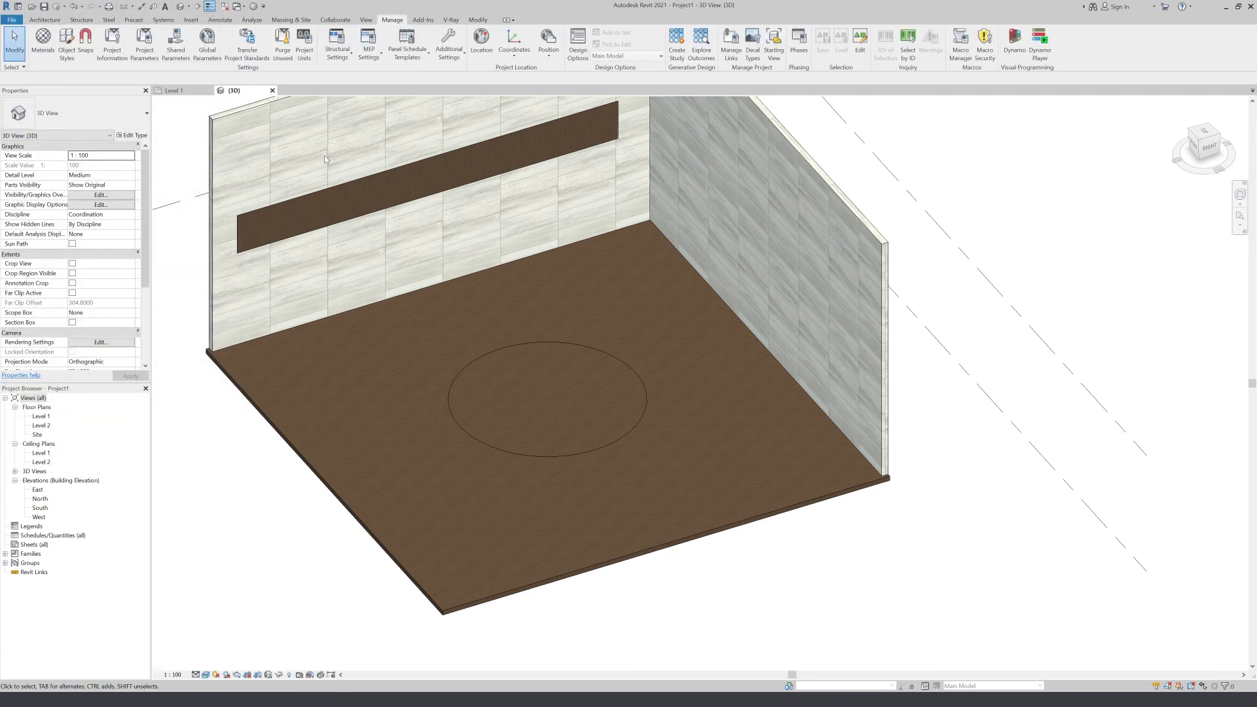
click(42, 41)
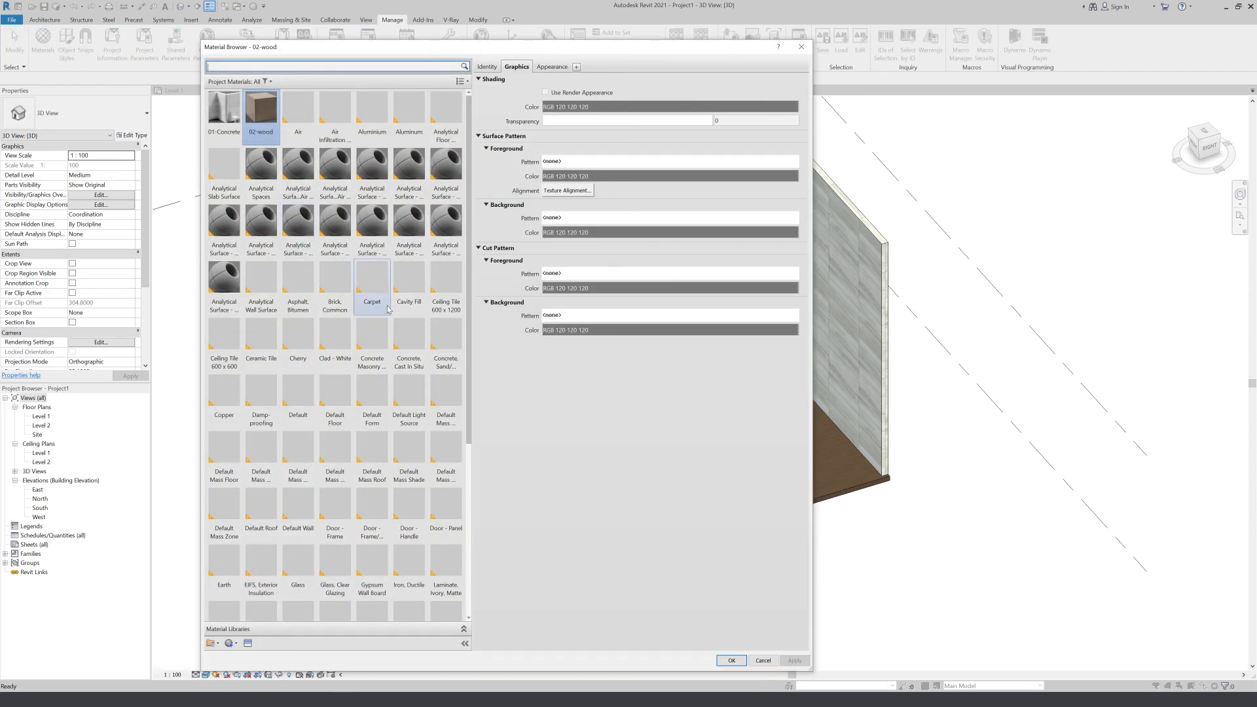
click(470, 536)
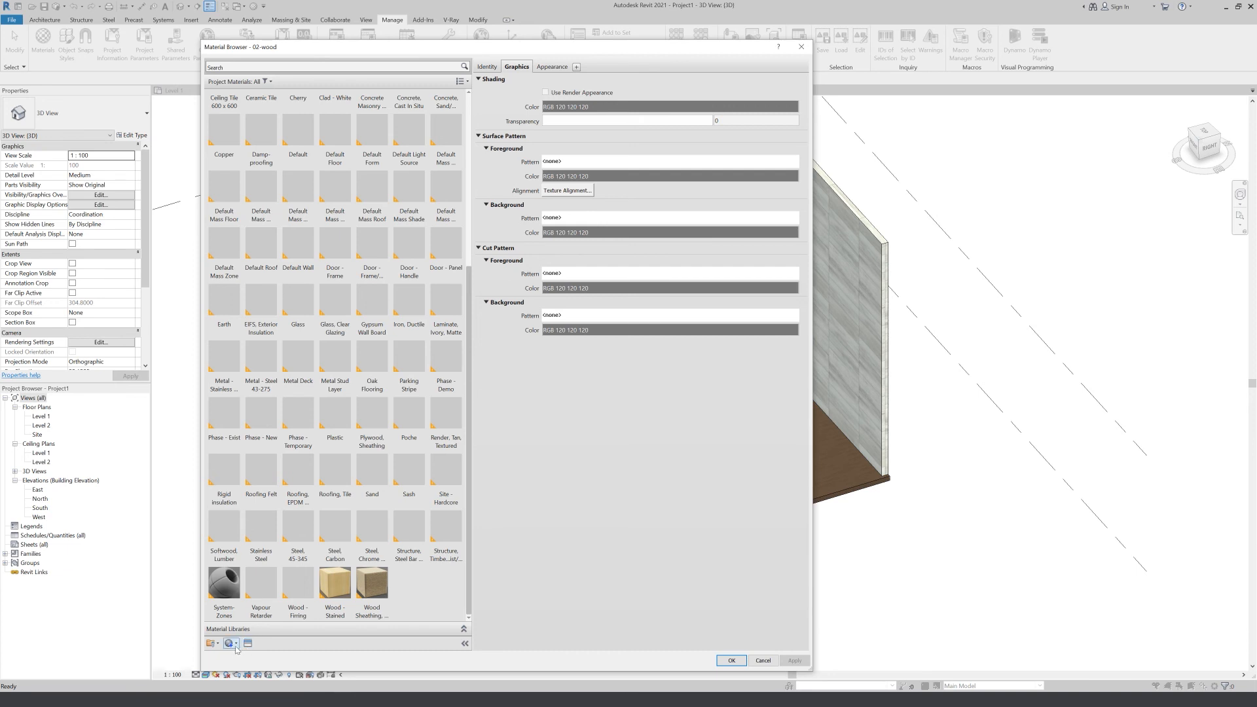
click(235, 646)
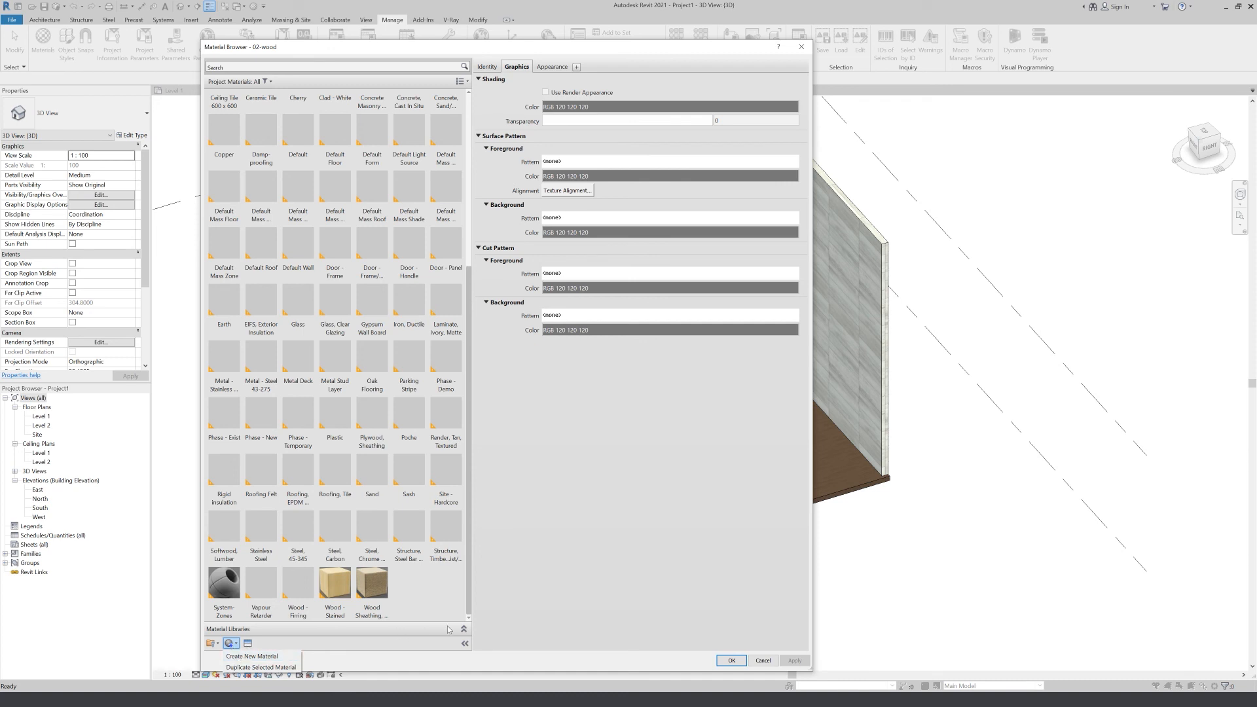
click(463, 630)
click(463, 630)
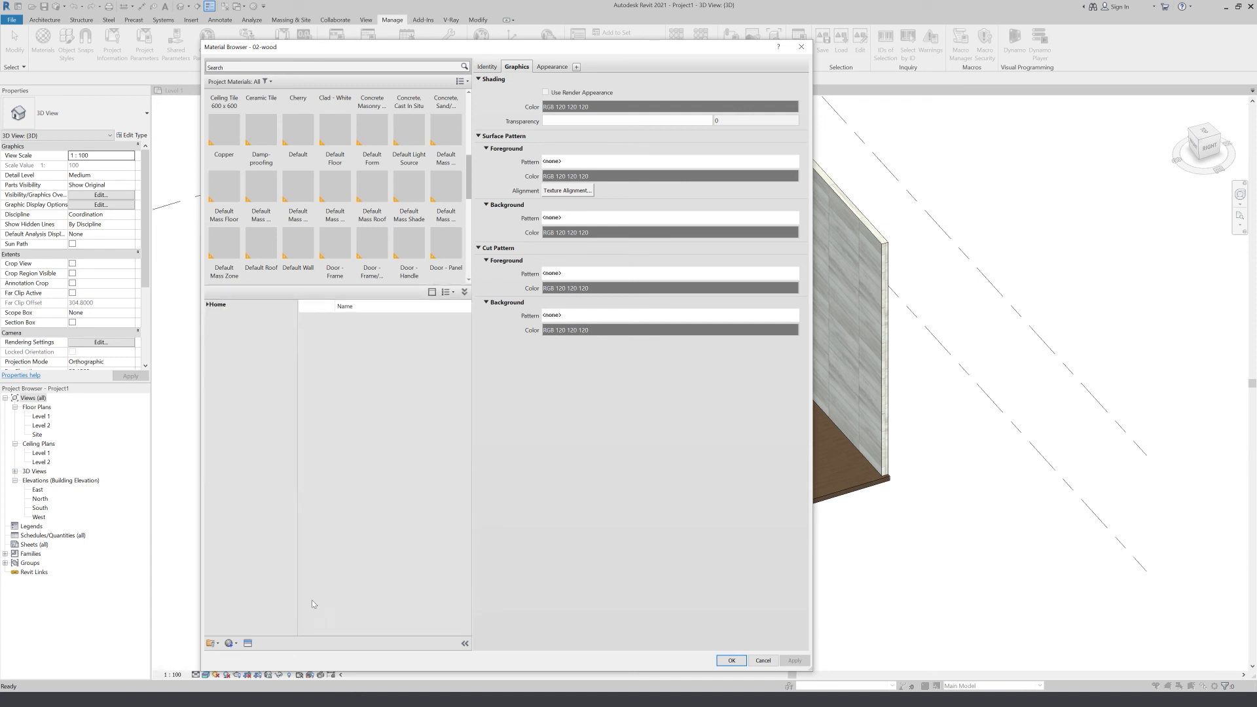
click(208, 305)
click(212, 323)
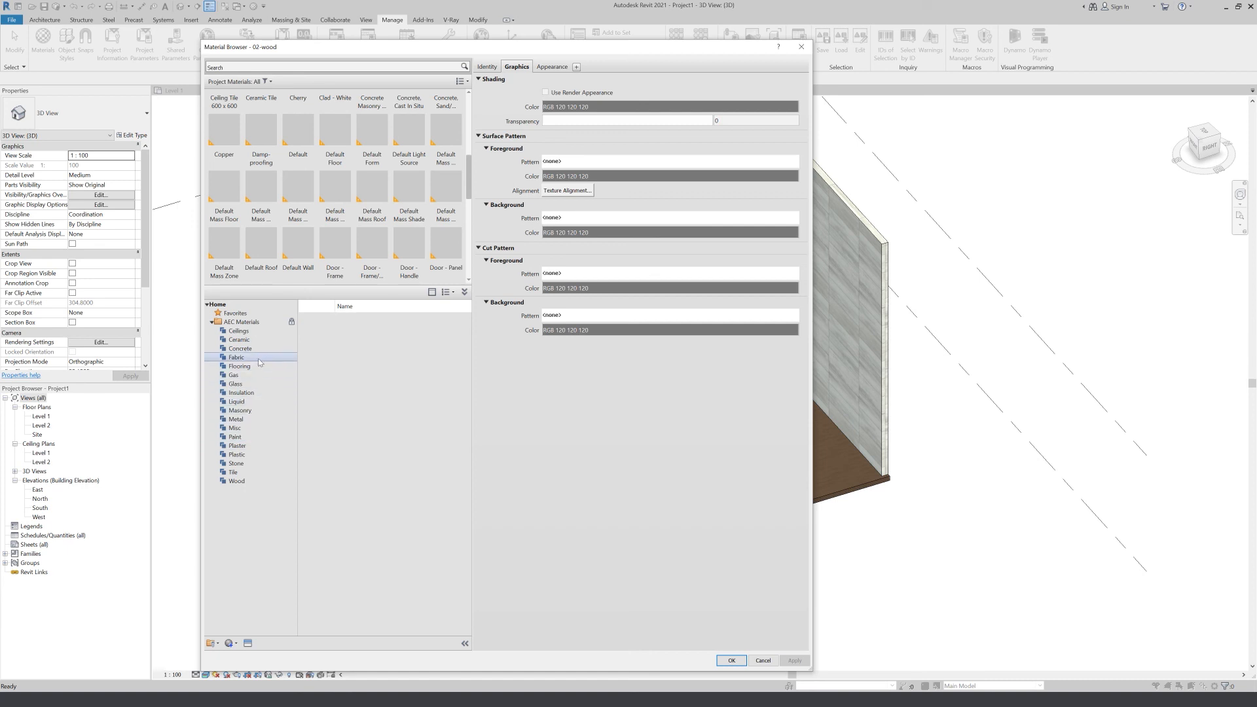
click(239, 366)
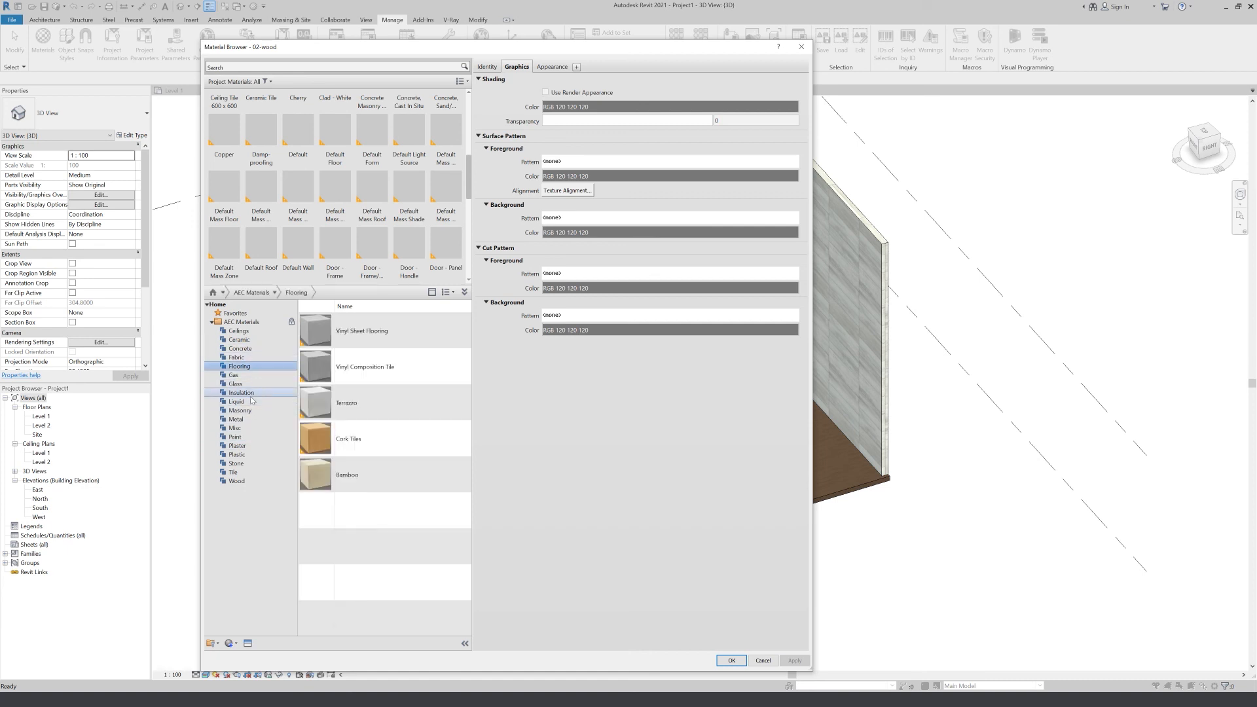
click(249, 467)
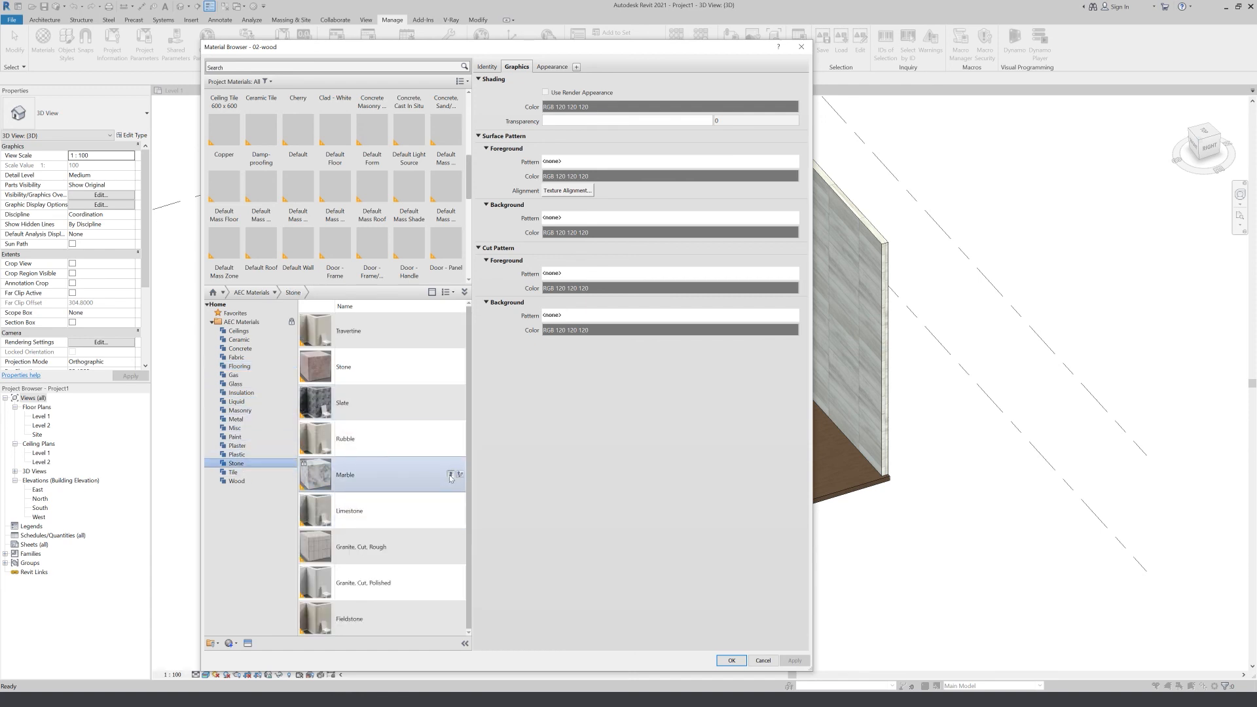
click(451, 475)
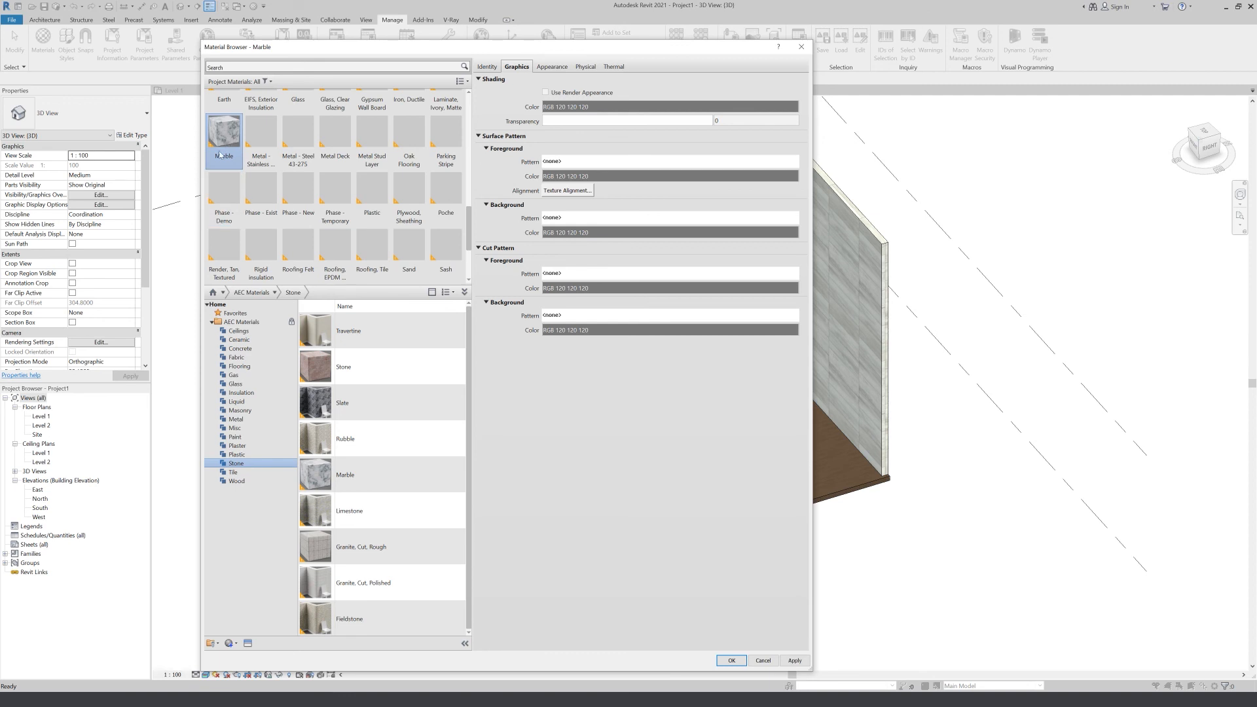
click(730, 661)
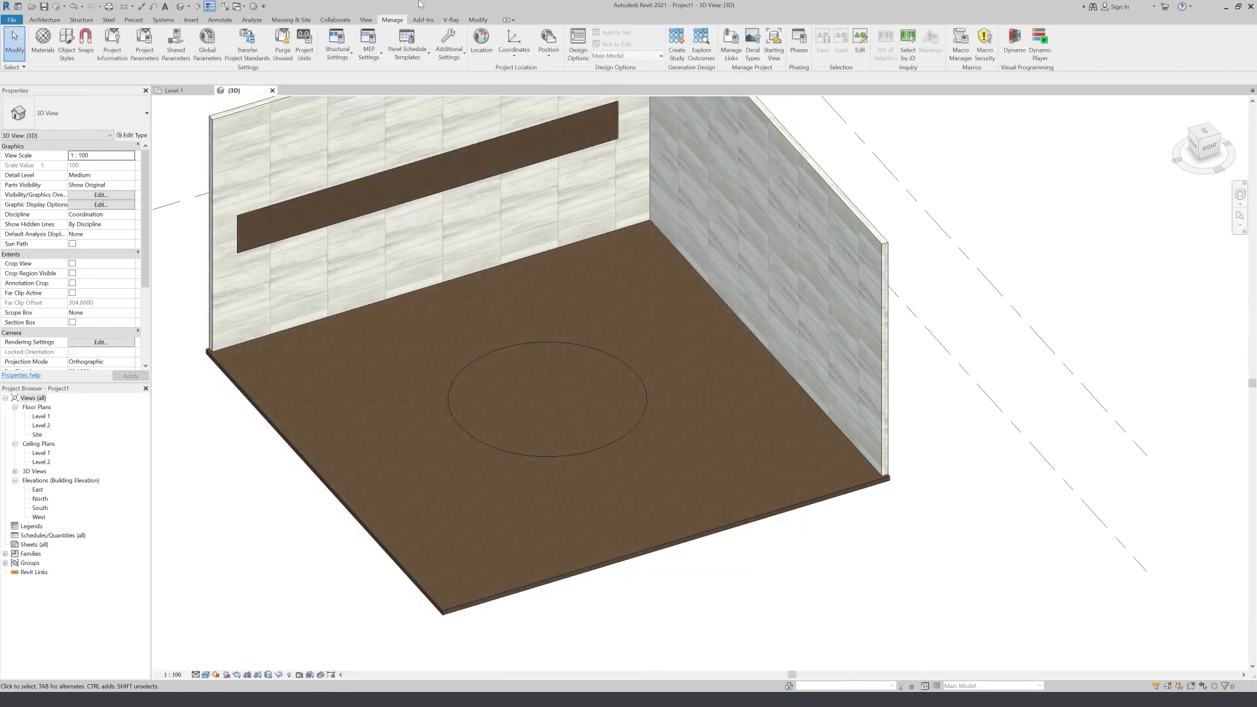
- Paint the floor's circular split region with the Marble material and finish painting
click(478, 20)
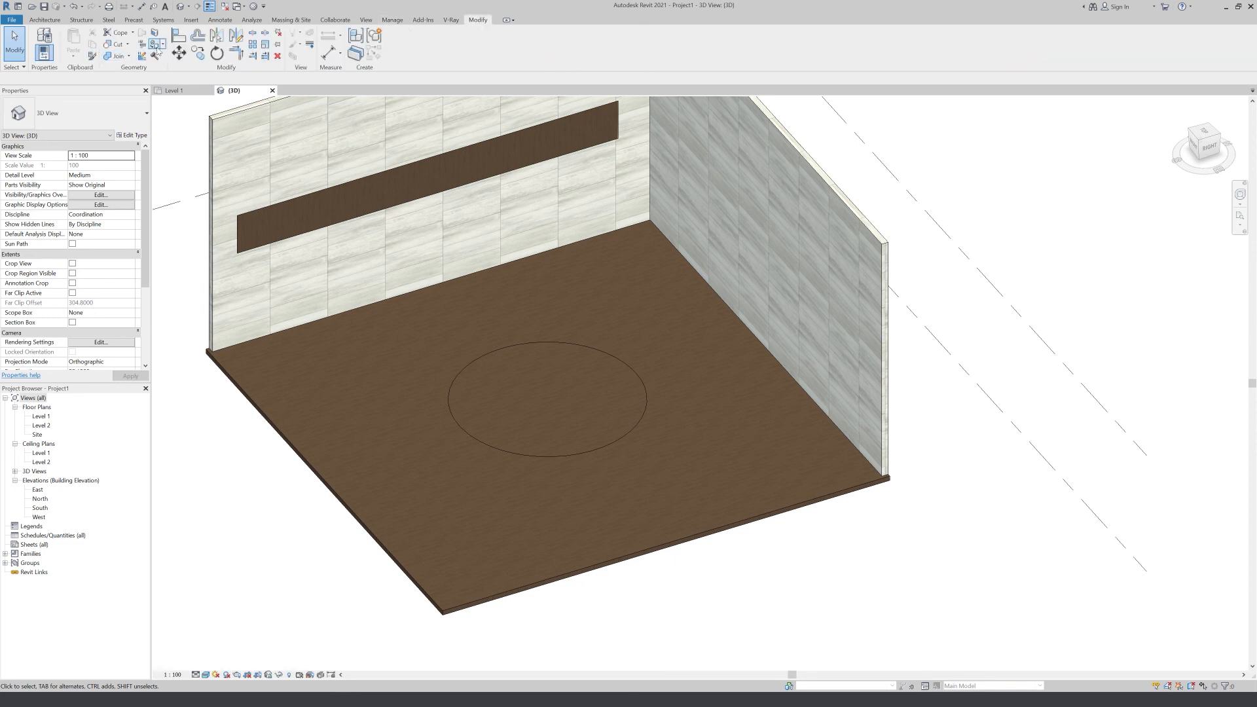
click(143, 56)
scroll(215, 321, down, 10)
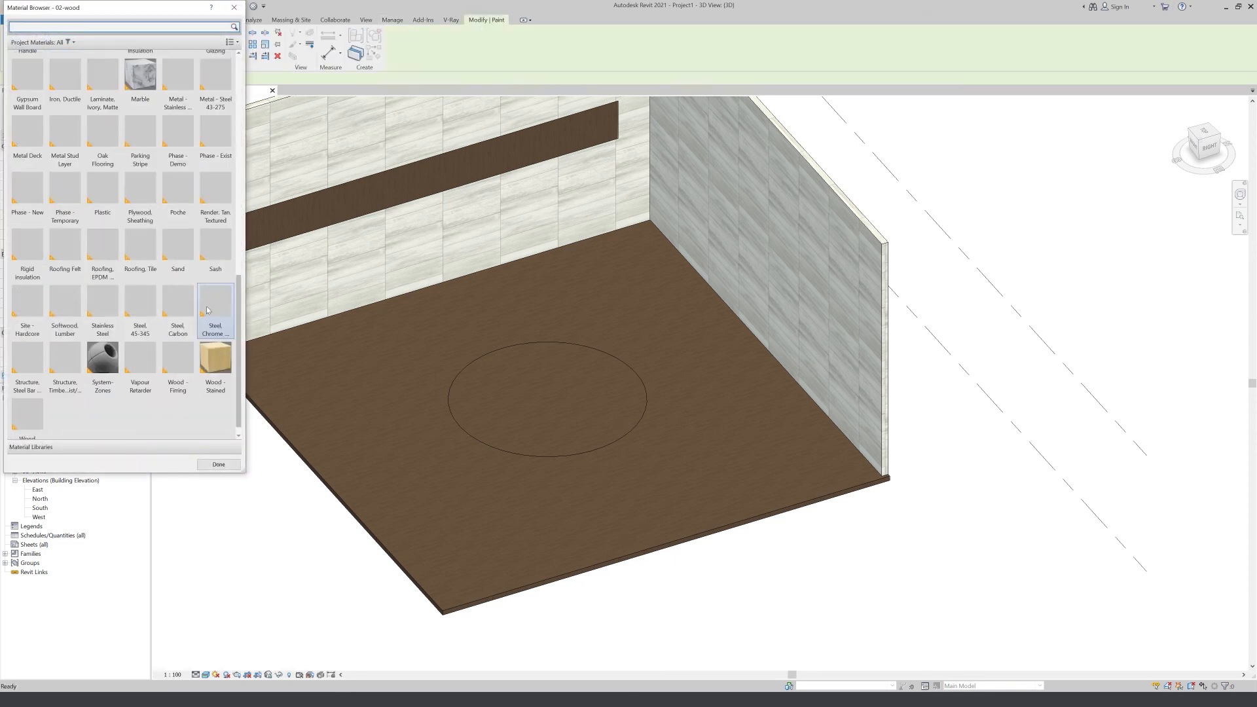
scroll(148, 92, up, 1)
click(148, 84)
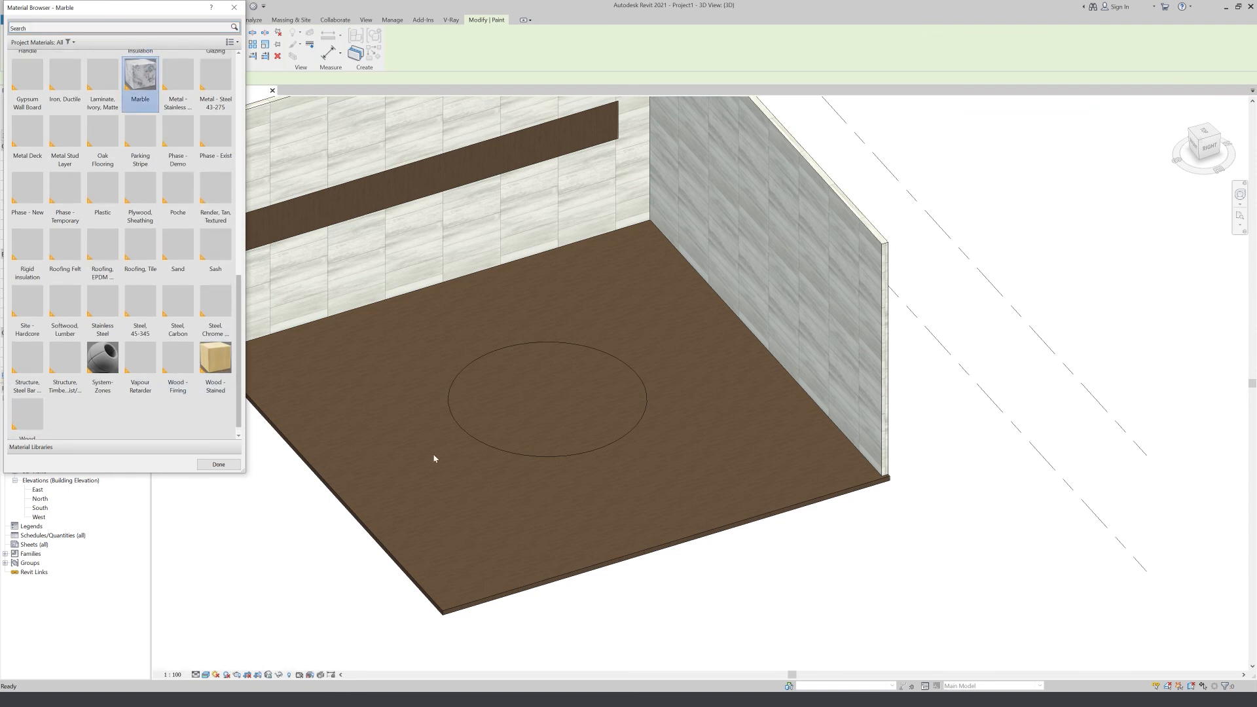
click(524, 415)
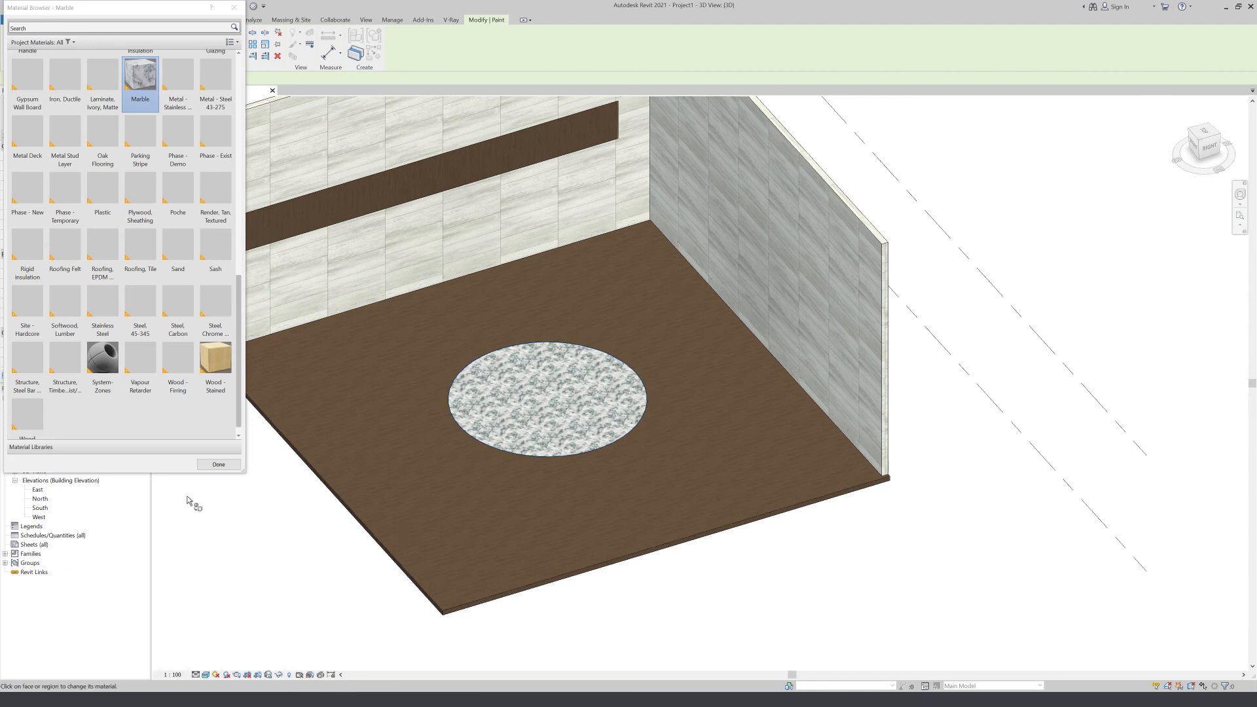
click(218, 464)
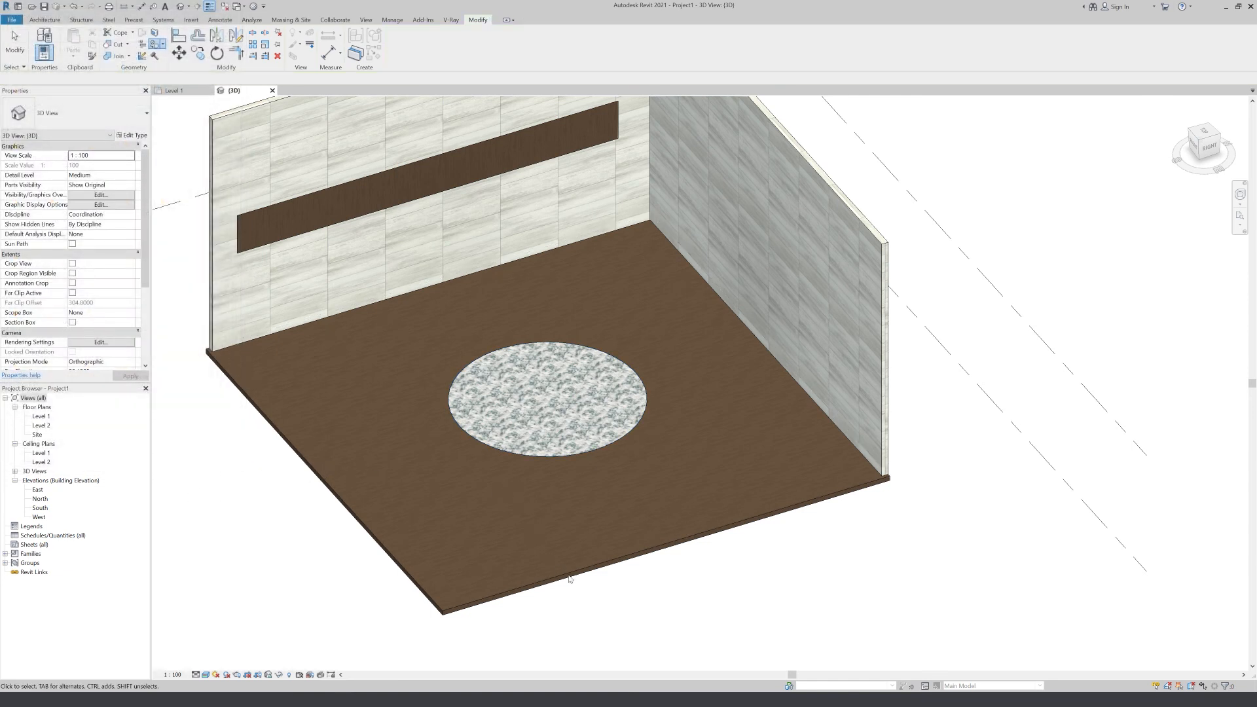
scroll(570, 578, down, 2)
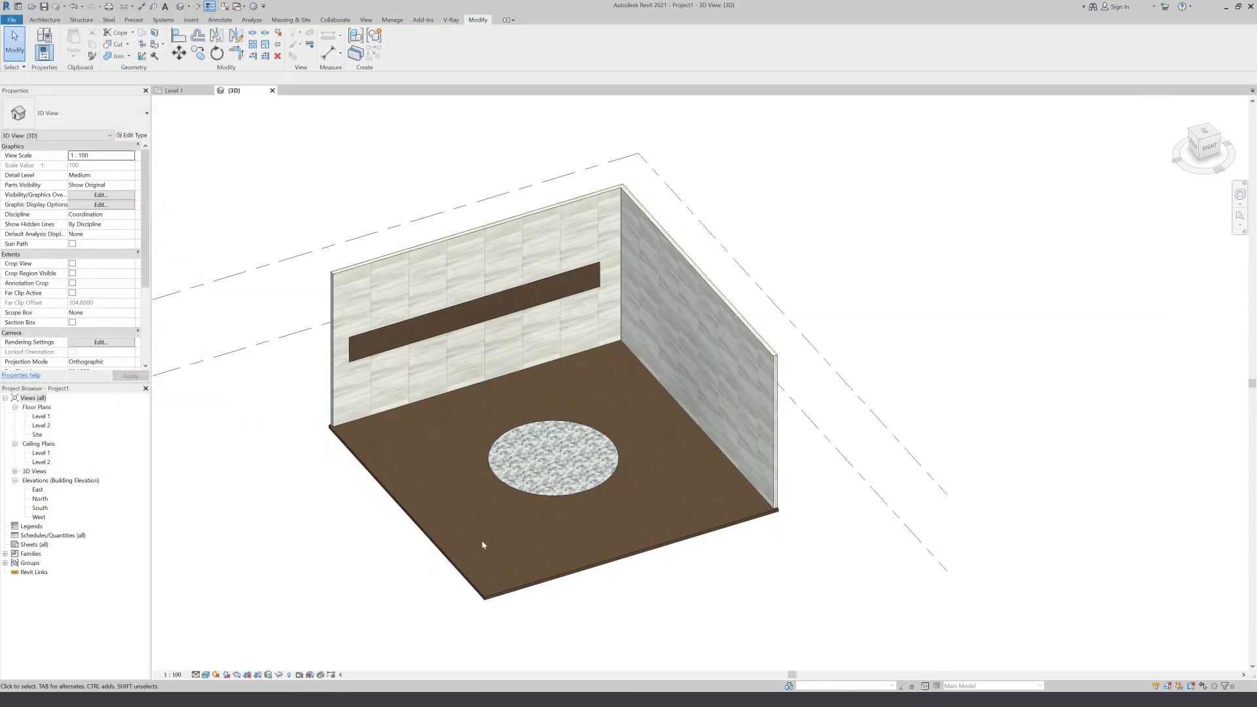